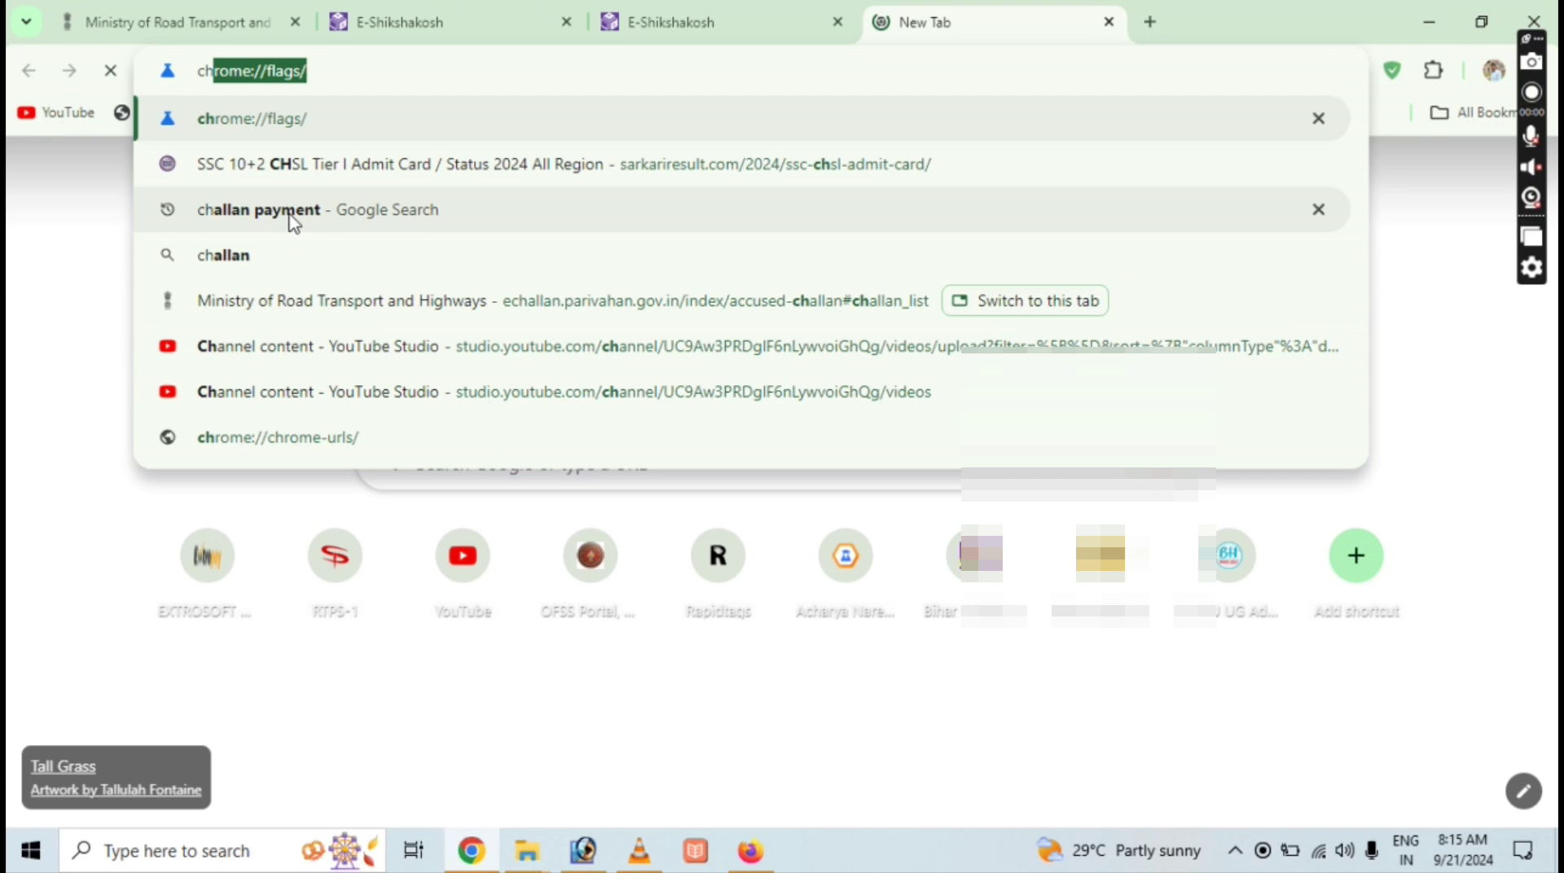
# Search Google for 'challan payment' and open the echallan.parivahan.gov.in accused-challan page.
pyautogui.click(291, 216)
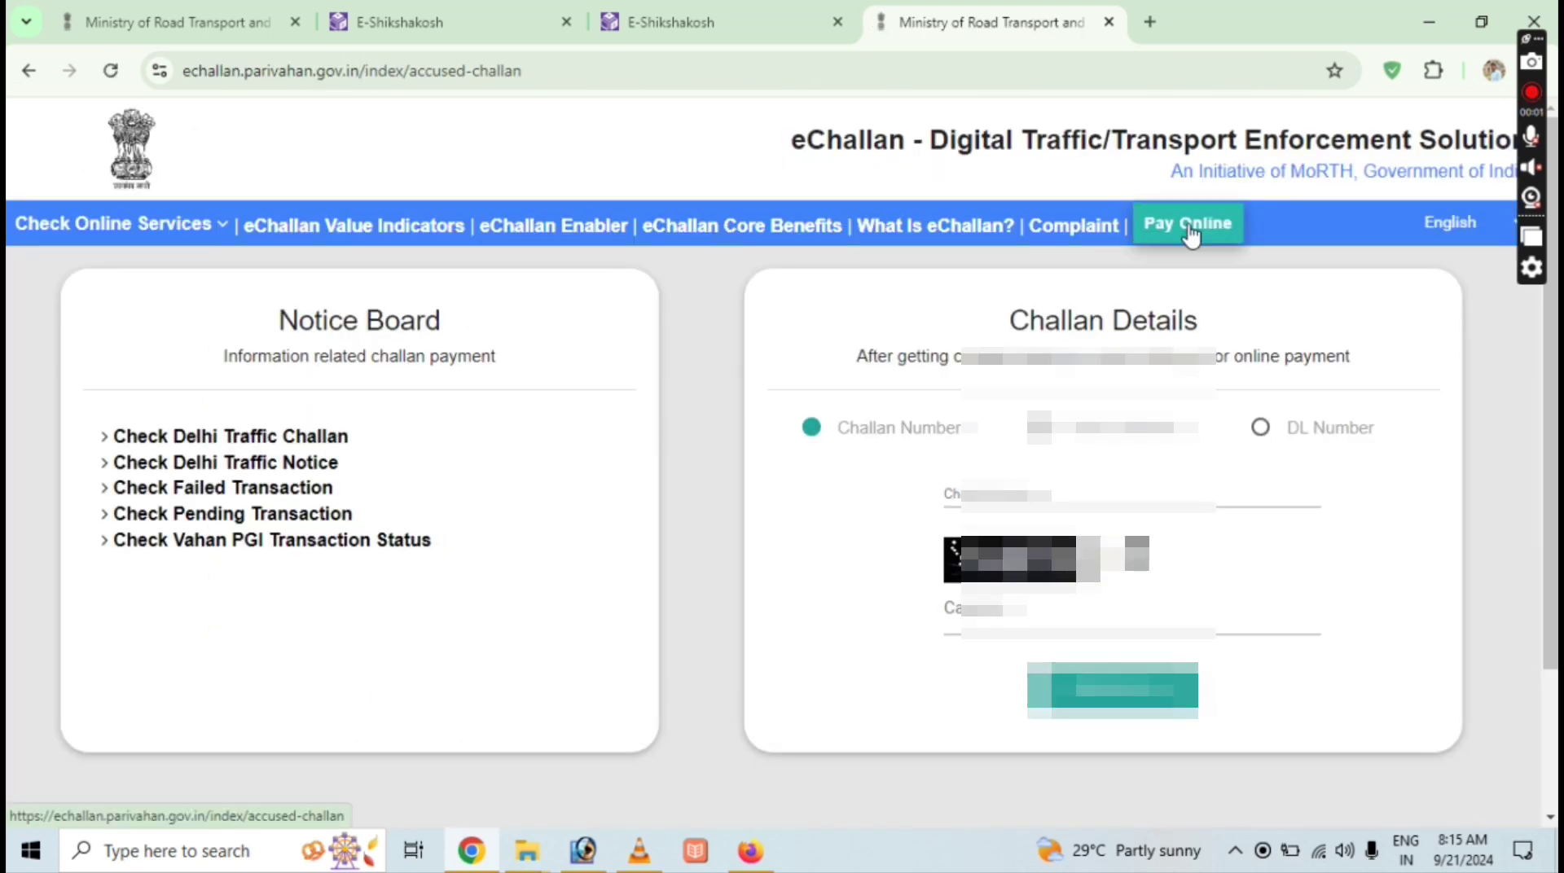
# Search challans by Vehicle Number with the vehicle number and captcha, dismissing the Bad Request error.
pyautogui.tripleClick(917, 356)
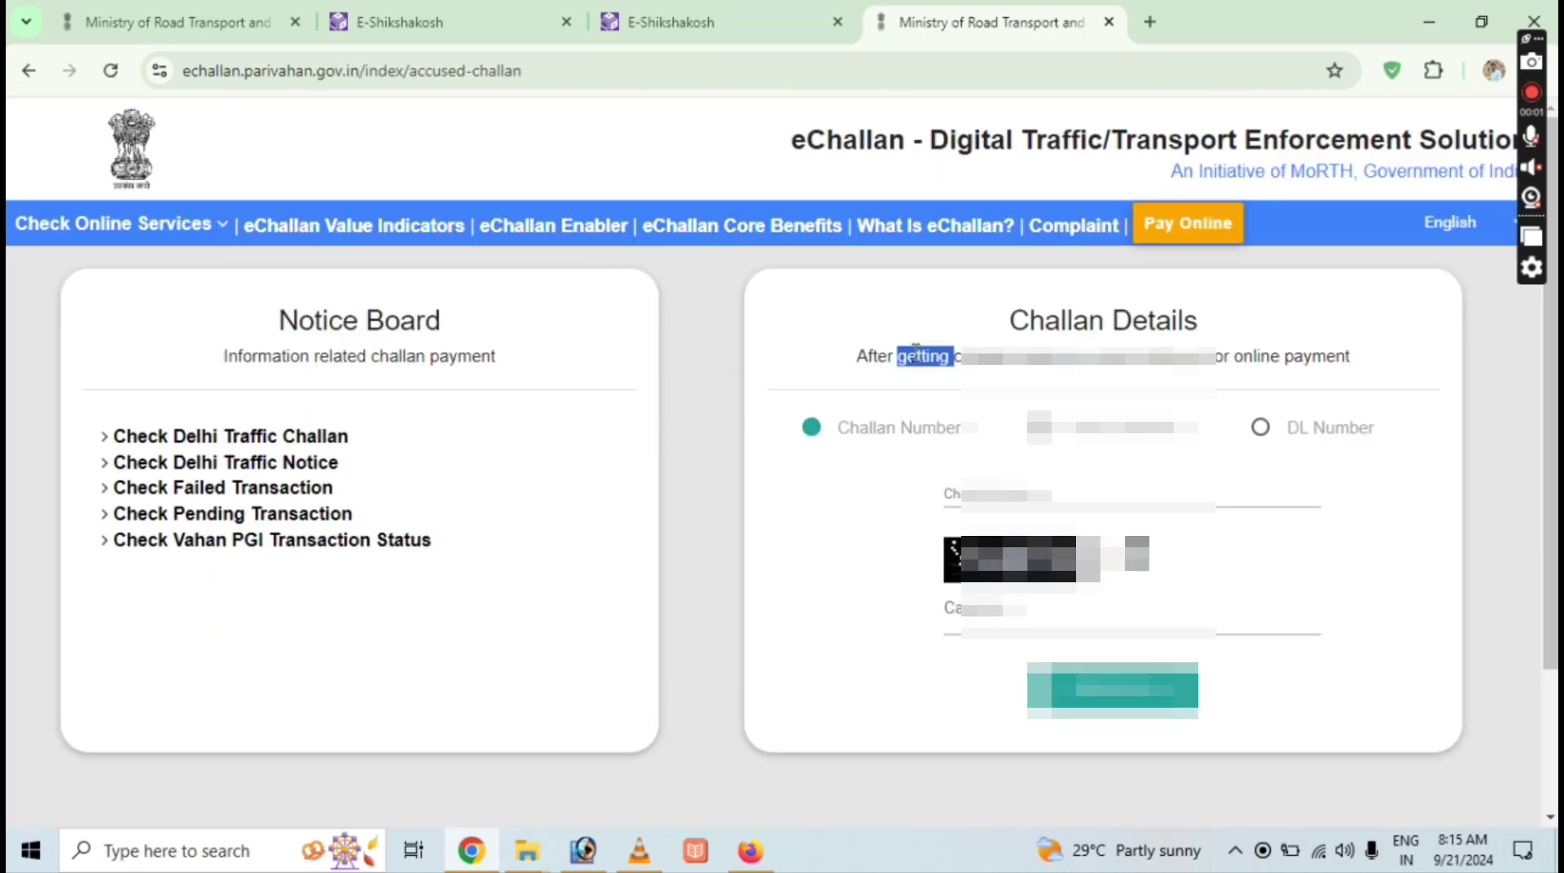
pyautogui.middleClick(156, 446)
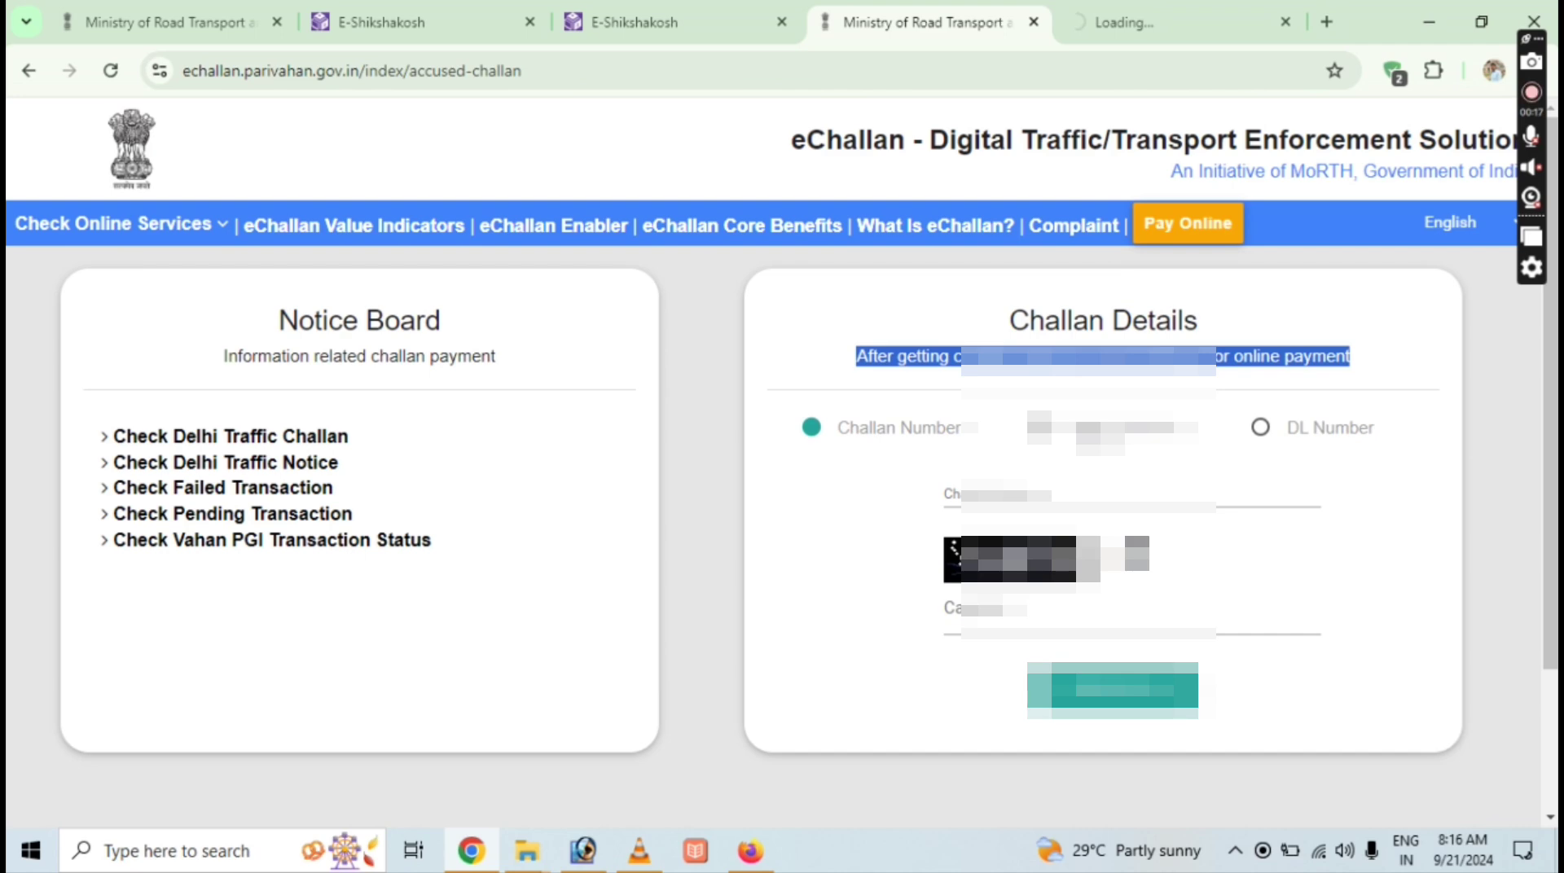
pyautogui.click(1275, 434)
pyautogui.click(1134, 432)
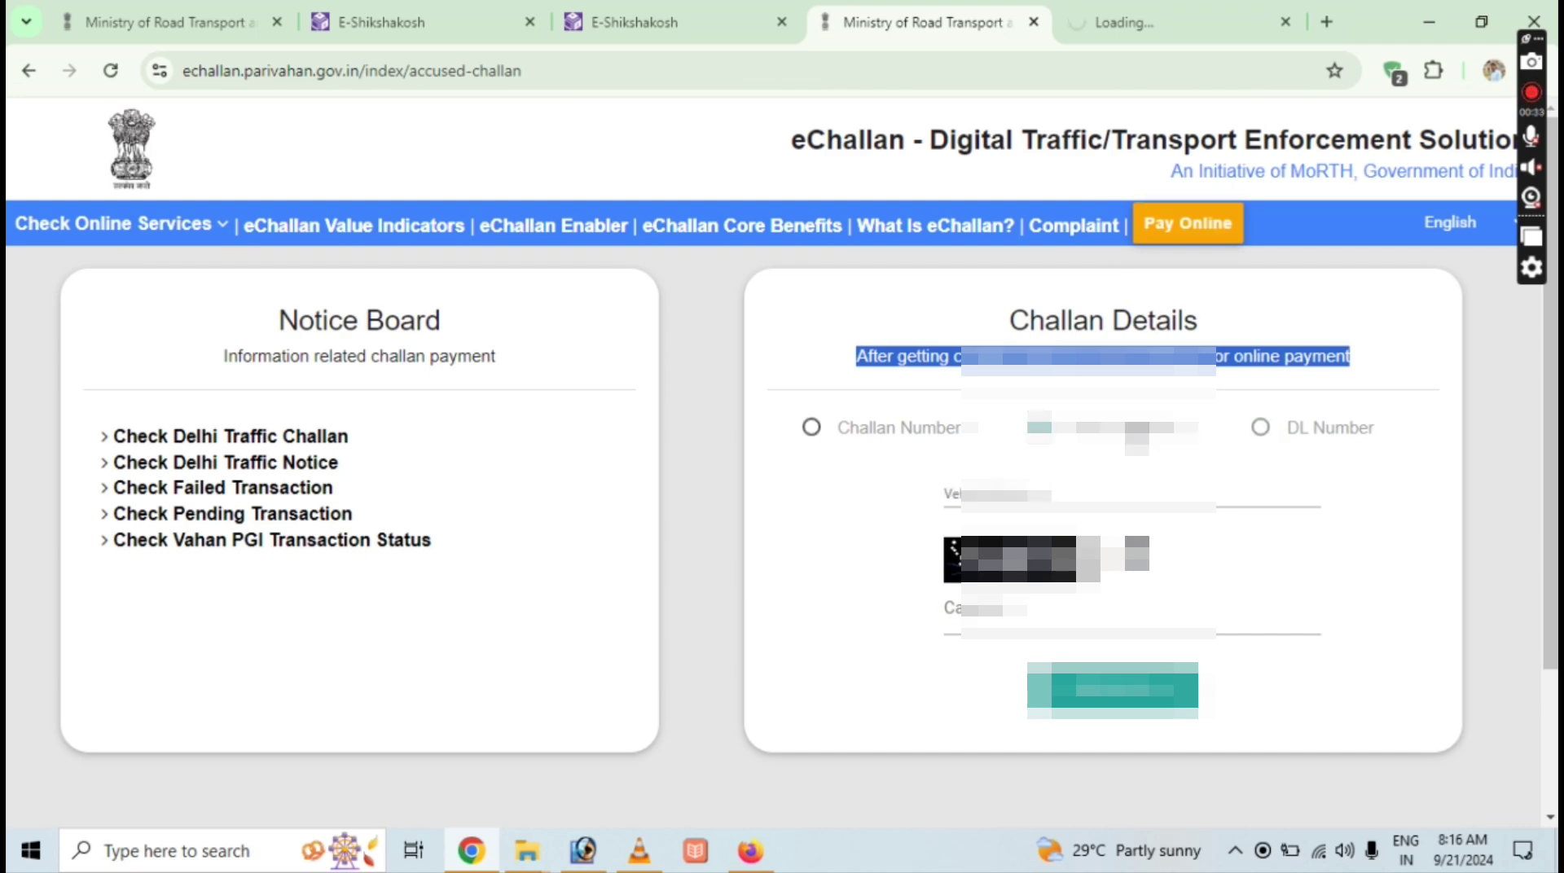
pyautogui.click(1040, 499)
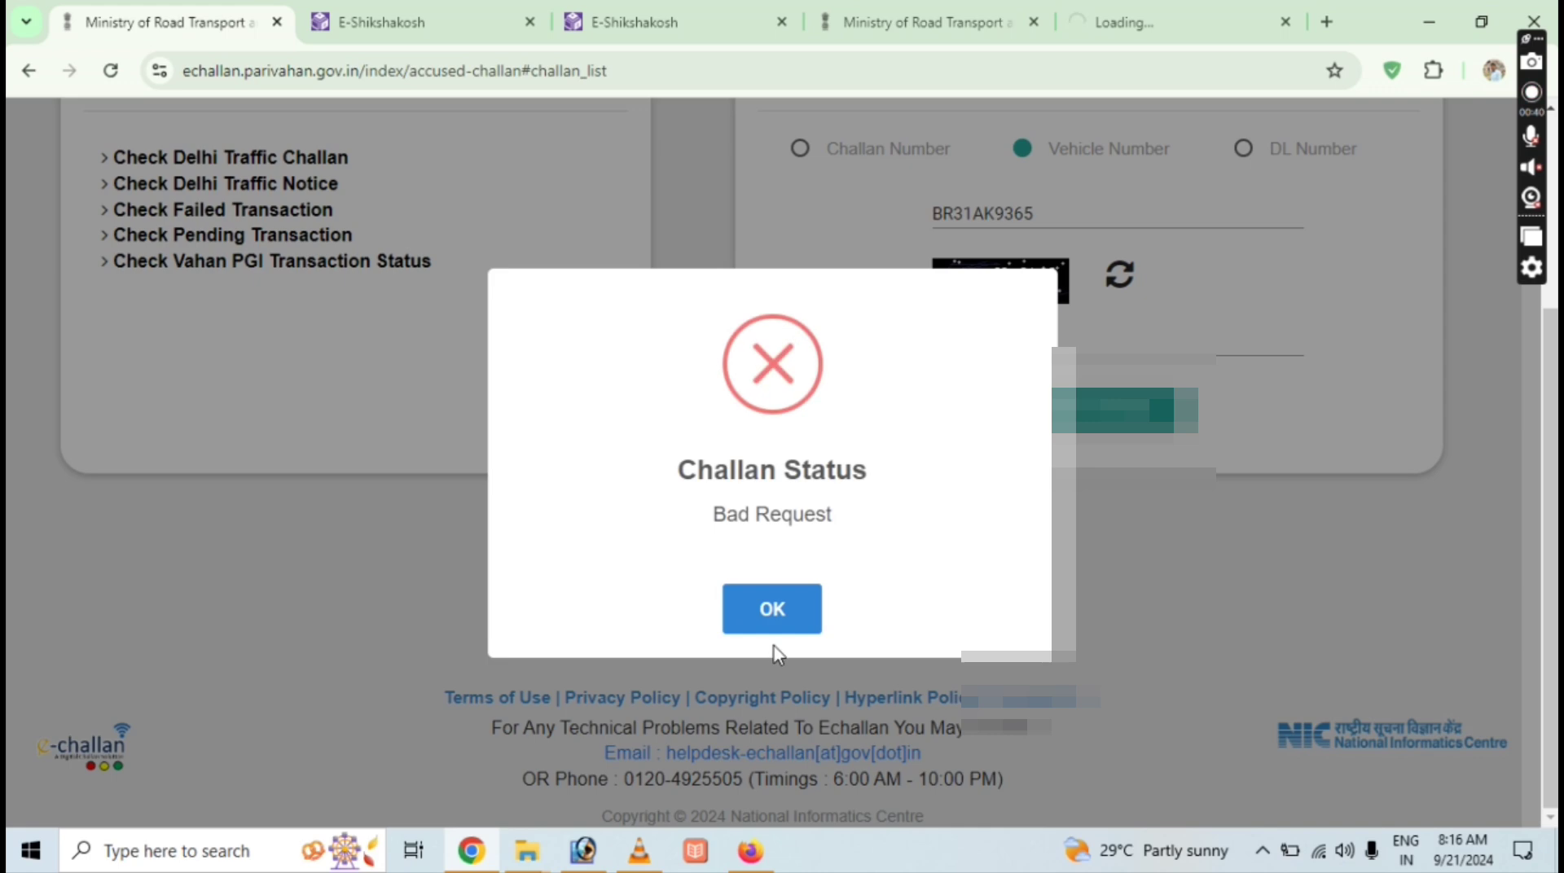
pyautogui.scroll(3, 779, 652)
pyautogui.click(805, 621)
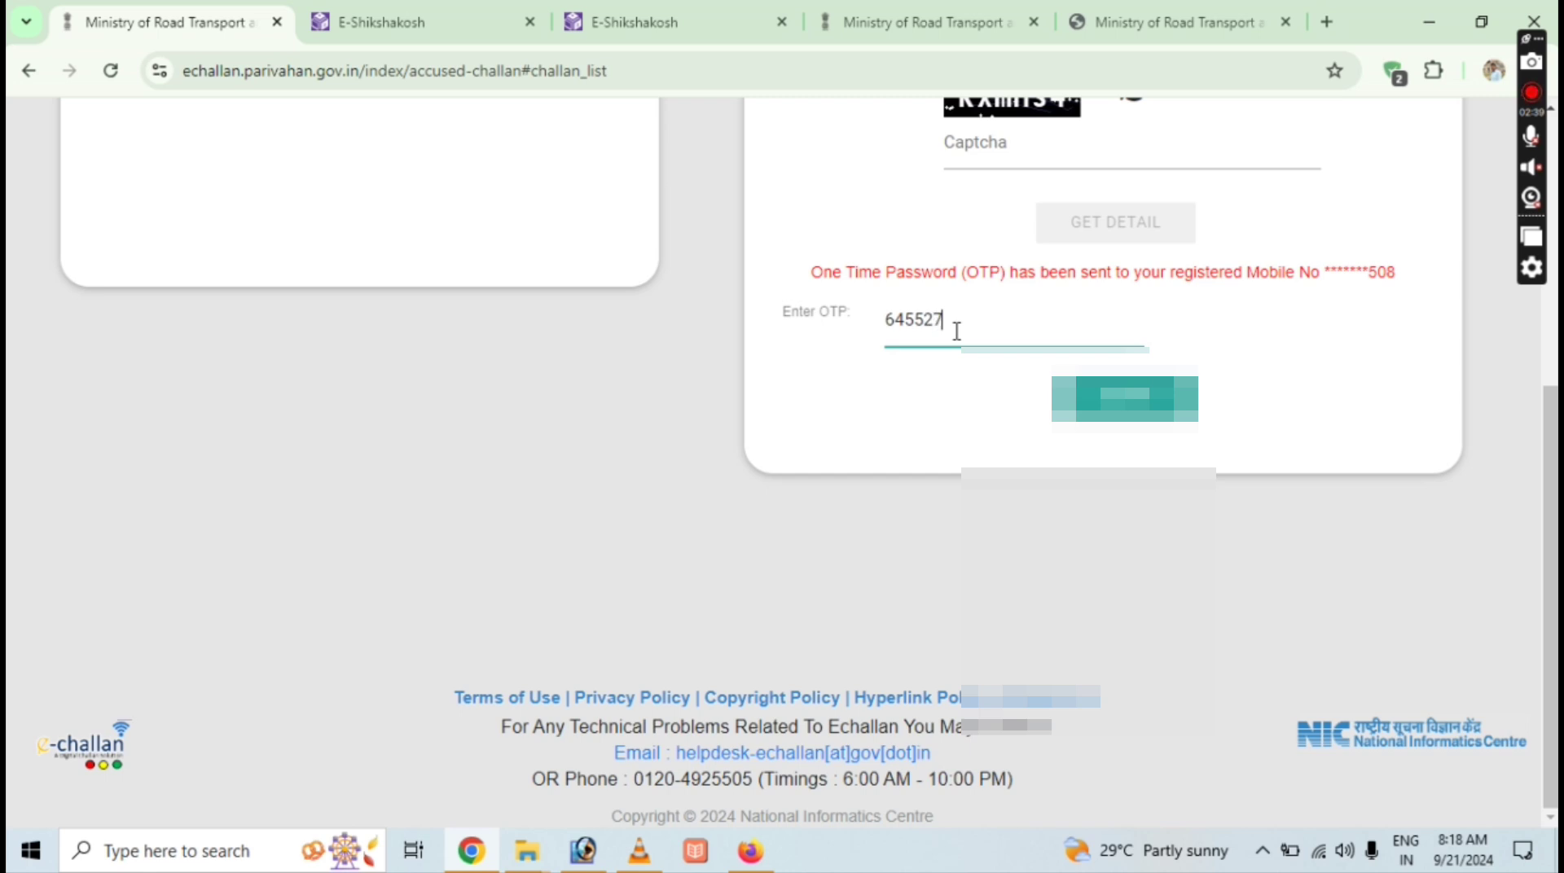
# Submit the OTP and review the challan table's Violator Name, DL/RC, Challan No and Transaction ID columns.
pyautogui.click(1096, 411)
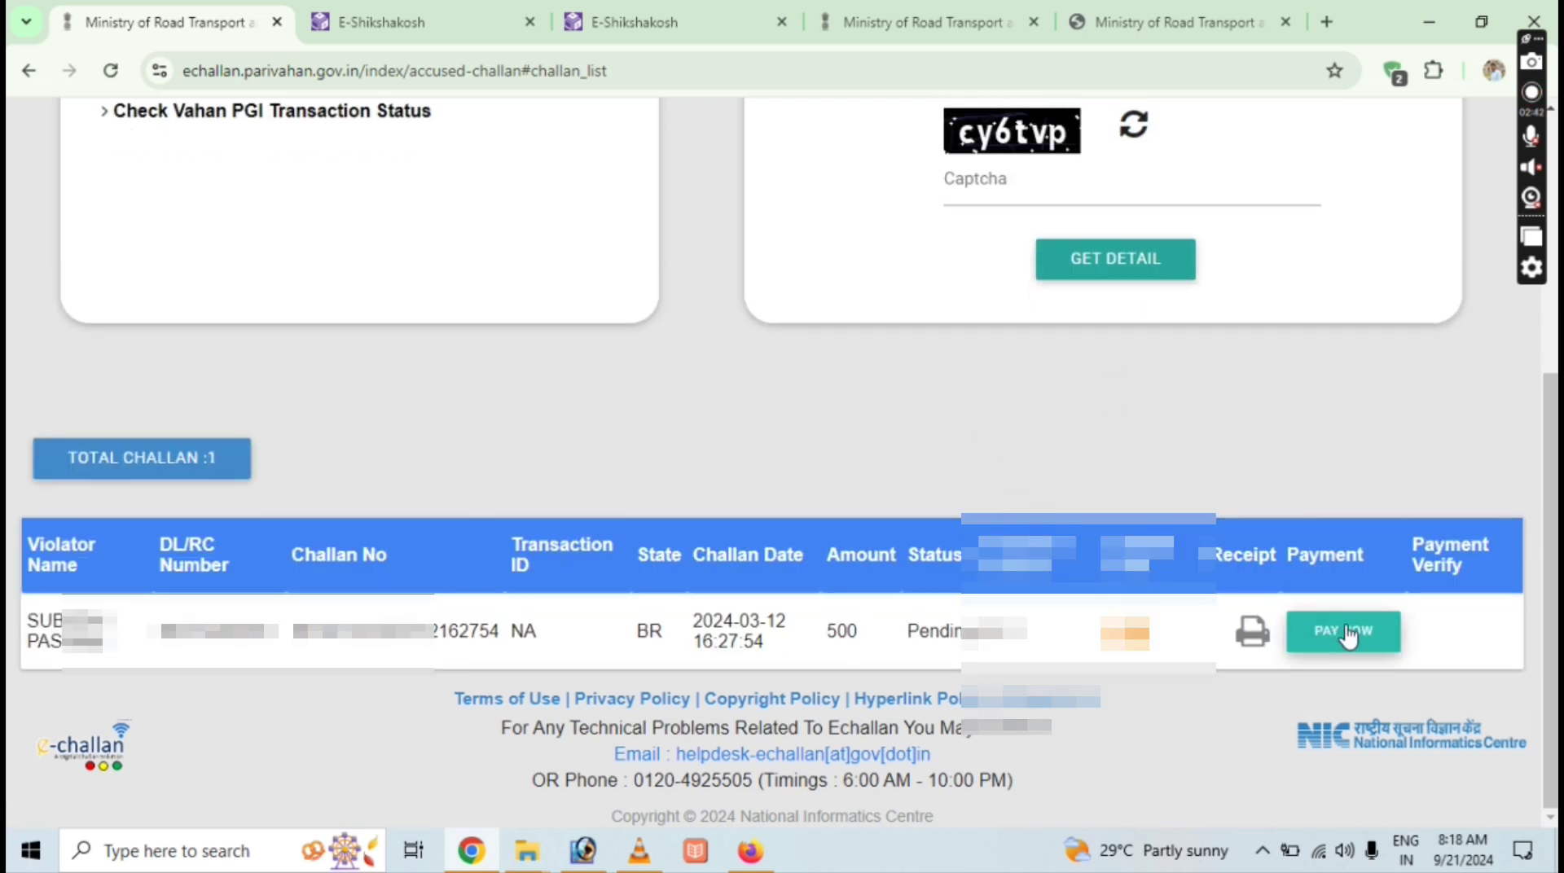
pyautogui.moveTo(18, 555); pyautogui.dragTo(53, 564)
pyautogui.tripleClick(155, 566)
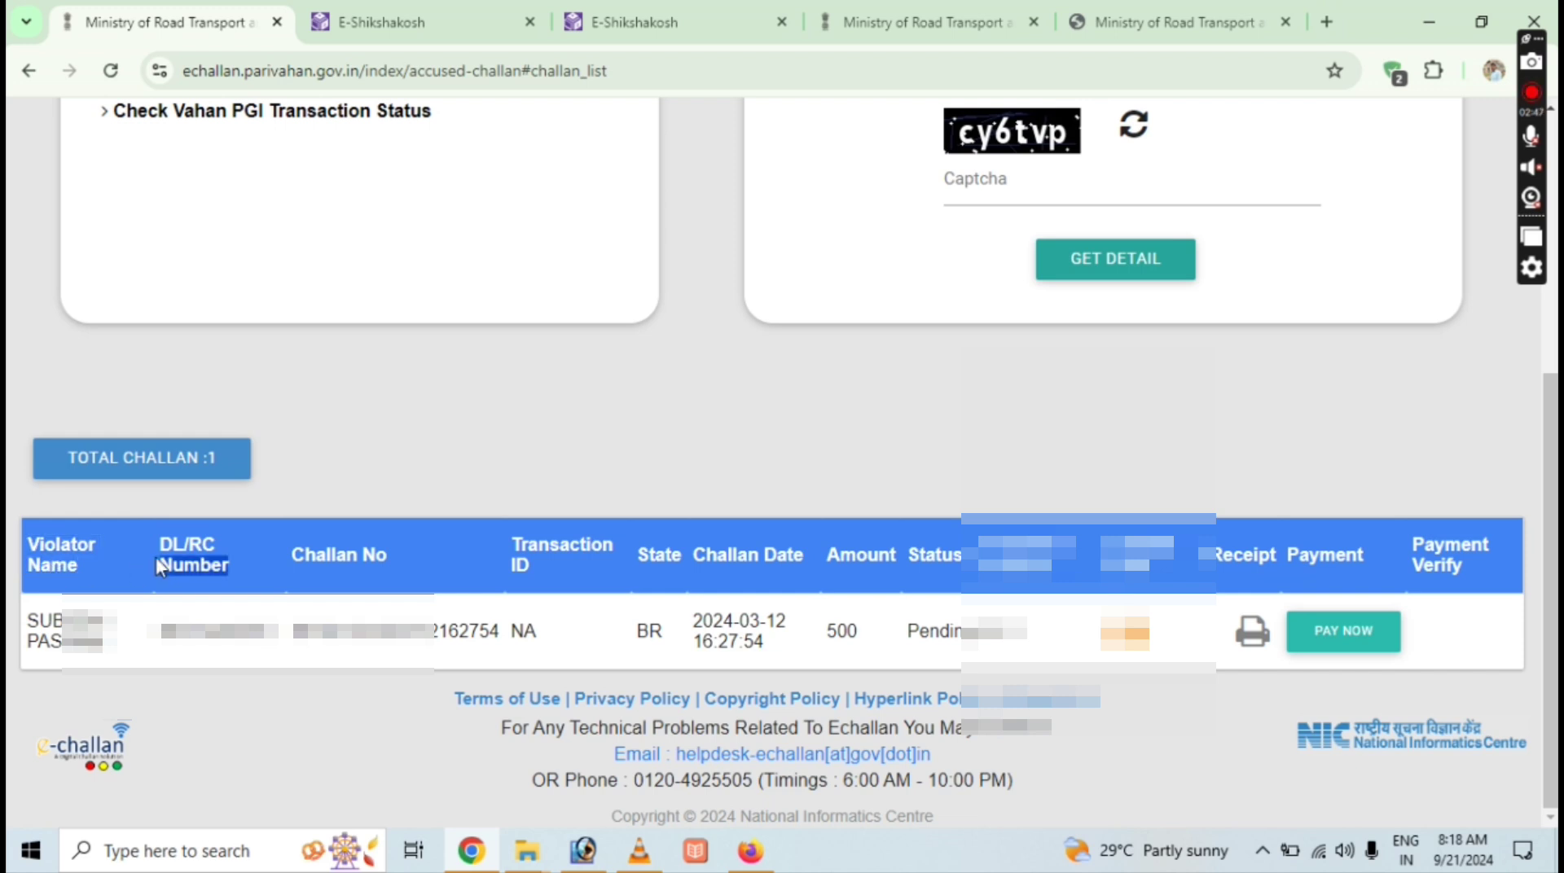
pyautogui.tripleClick(375, 555)
pyautogui.click(433, 658)
pyautogui.tripleClick(488, 621)
pyautogui.tripleClick(562, 555)
pyautogui.click(670, 558)
pyautogui.tripleClick(670, 558)
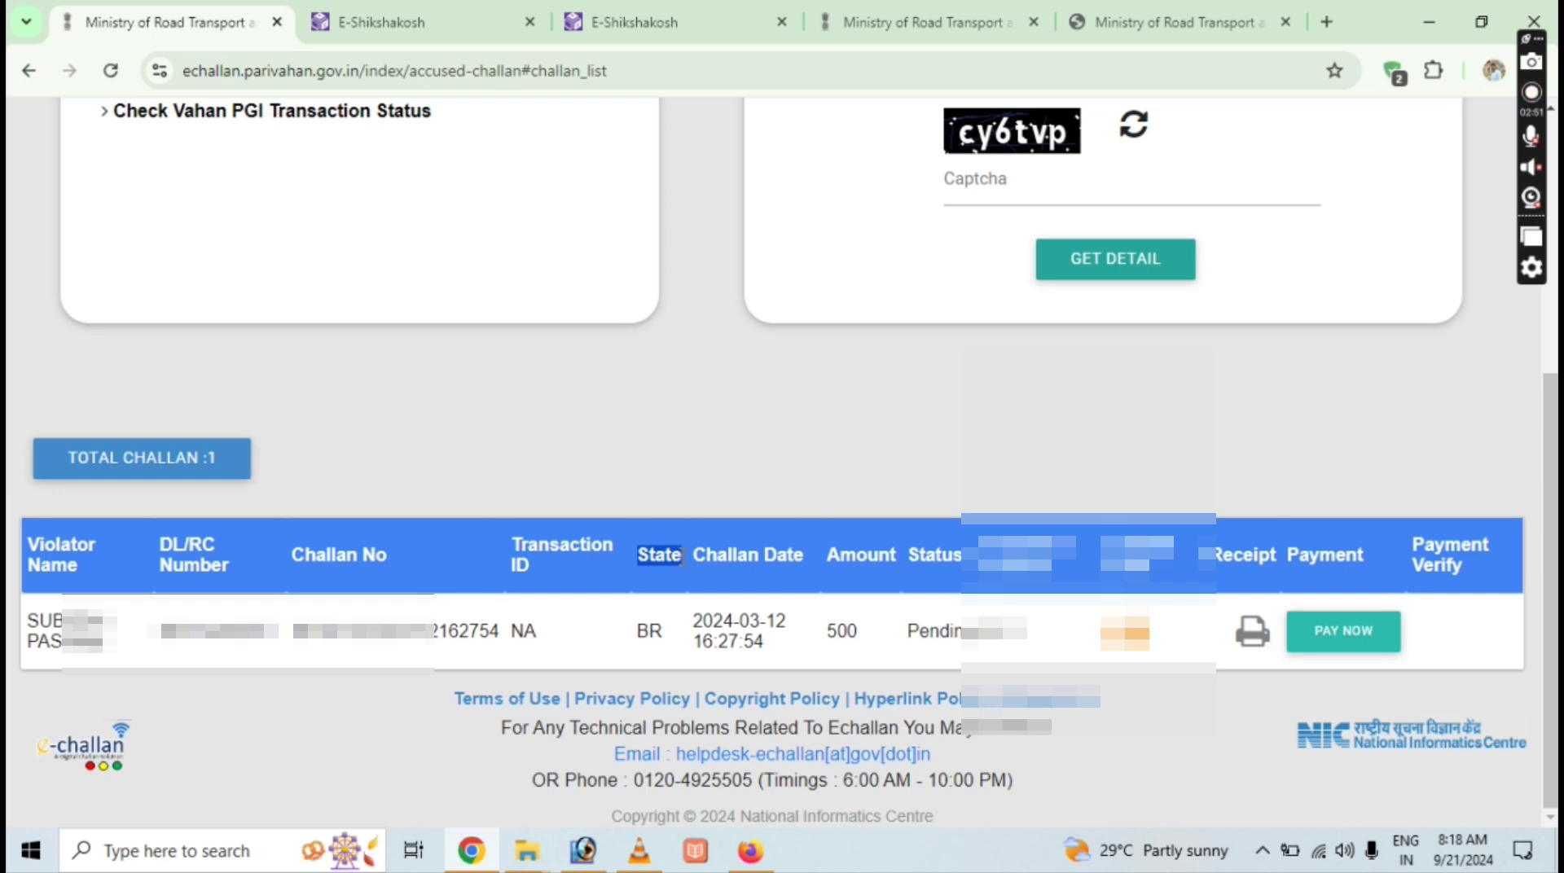
pyautogui.tripleClick(737, 555)
# Check the challan's 2024-03-12 date, ₹500 amount and Pending status, then open its printable copy.
pyautogui.doubleClick(721, 621)
pyautogui.tripleClick(728, 624)
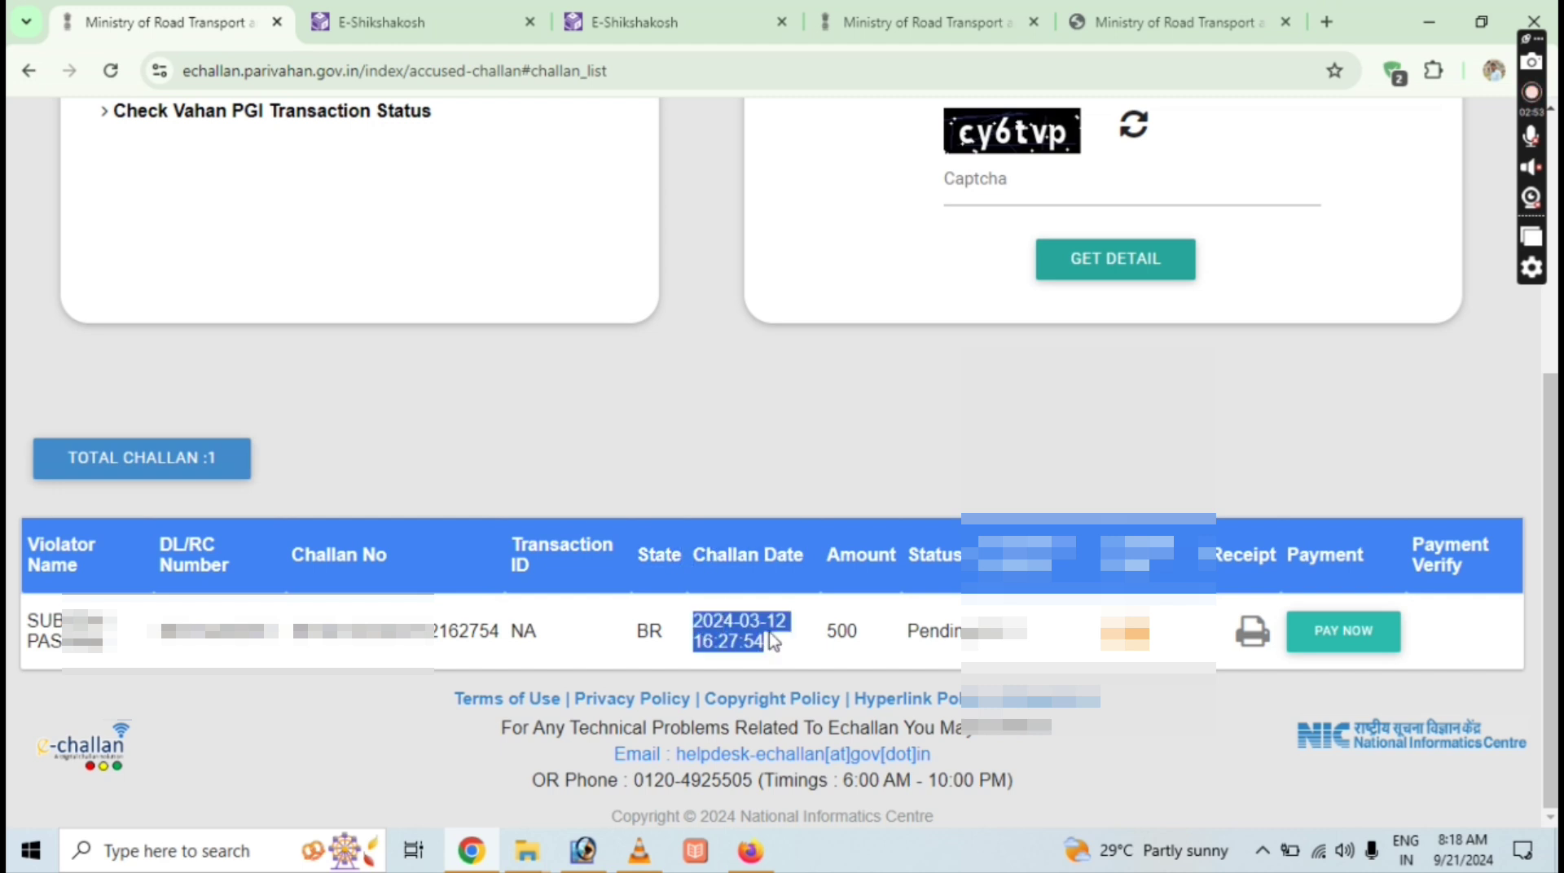
pyautogui.click(747, 637)
pyautogui.tripleClick(743, 641)
pyautogui.doubleClick(832, 562)
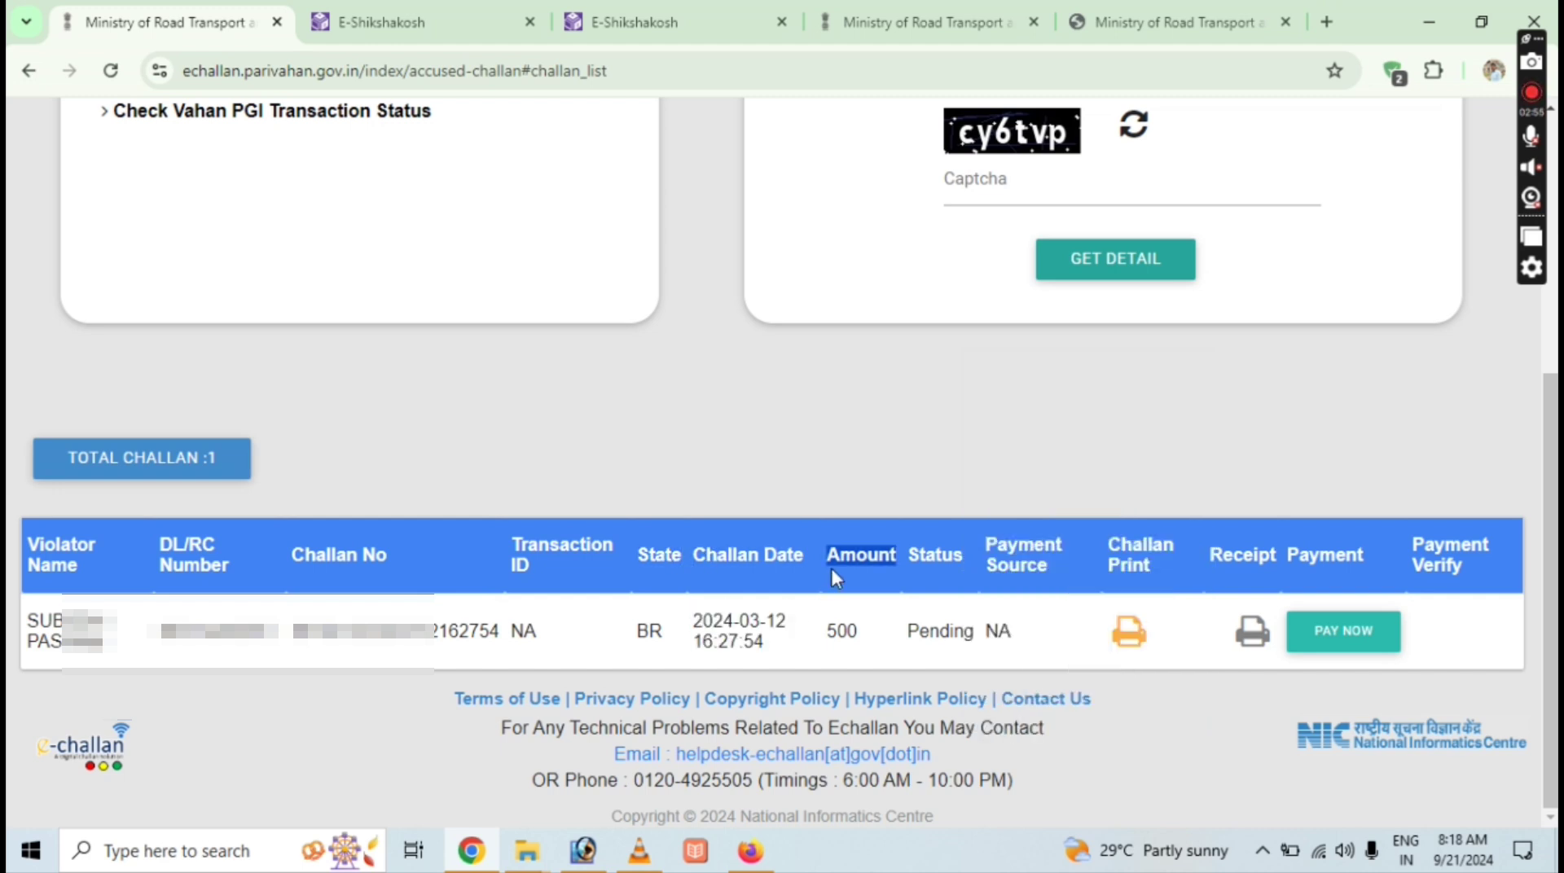
pyautogui.doubleClick(847, 629)
pyautogui.doubleClick(935, 555)
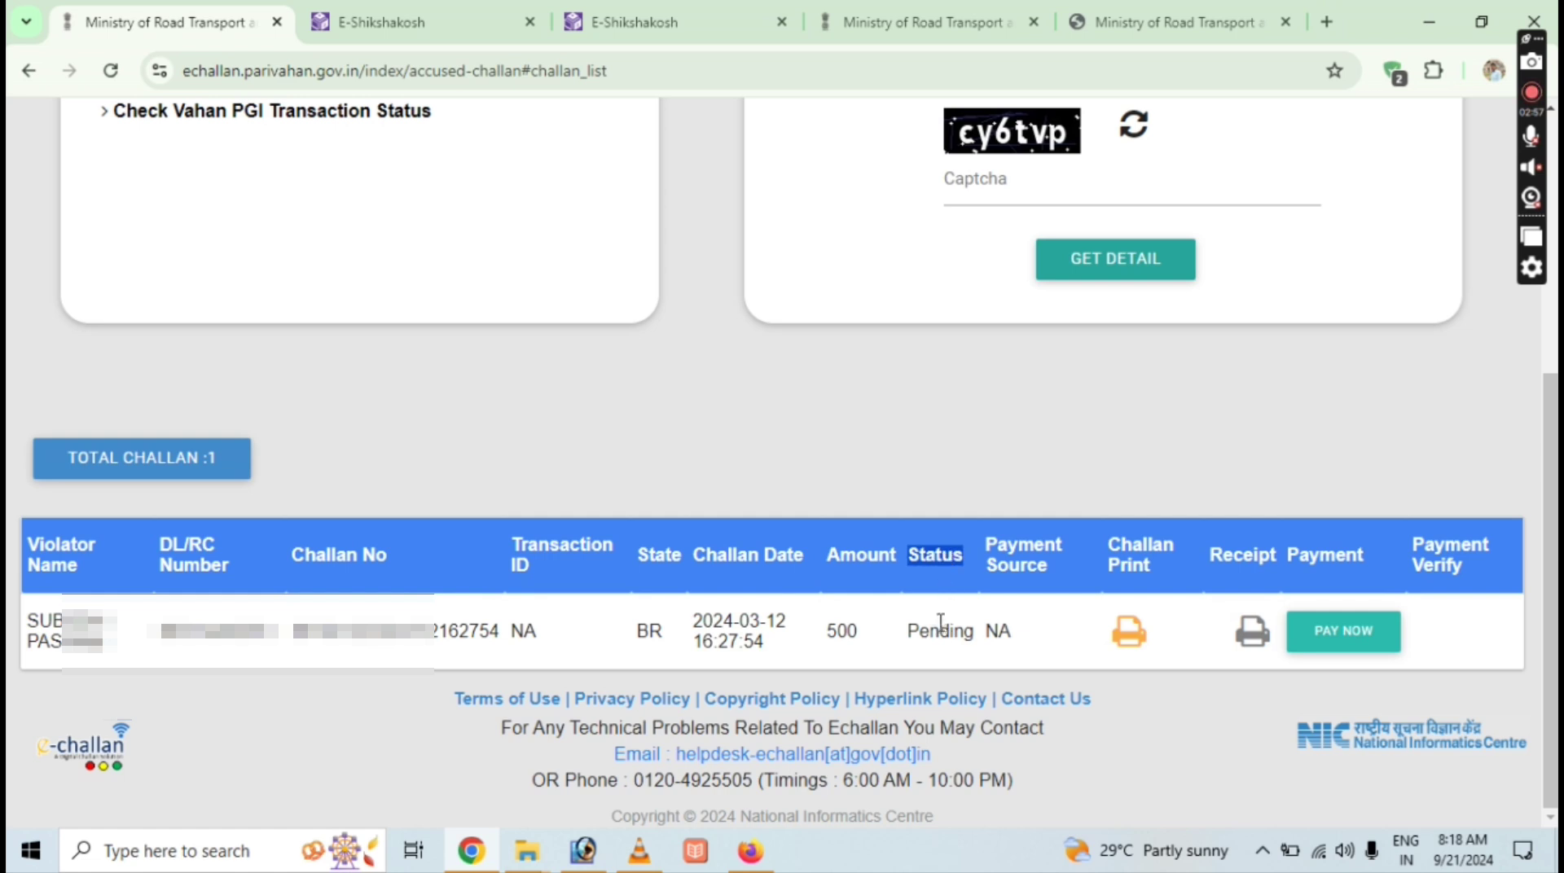
pyautogui.doubleClick(942, 627)
pyautogui.tripleClick(1054, 546)
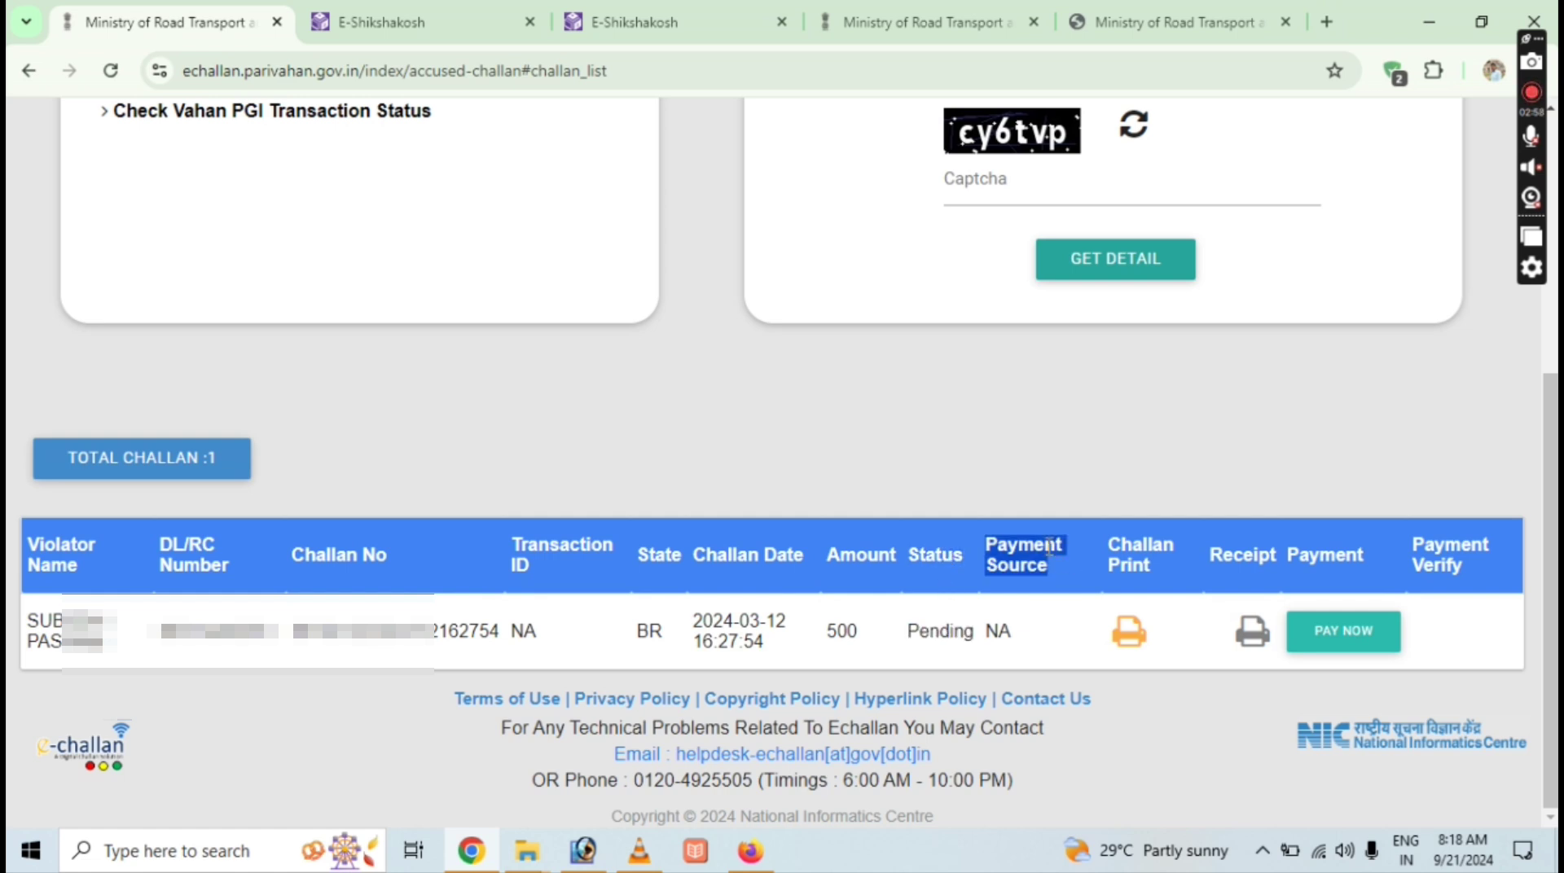
pyautogui.click(1140, 647)
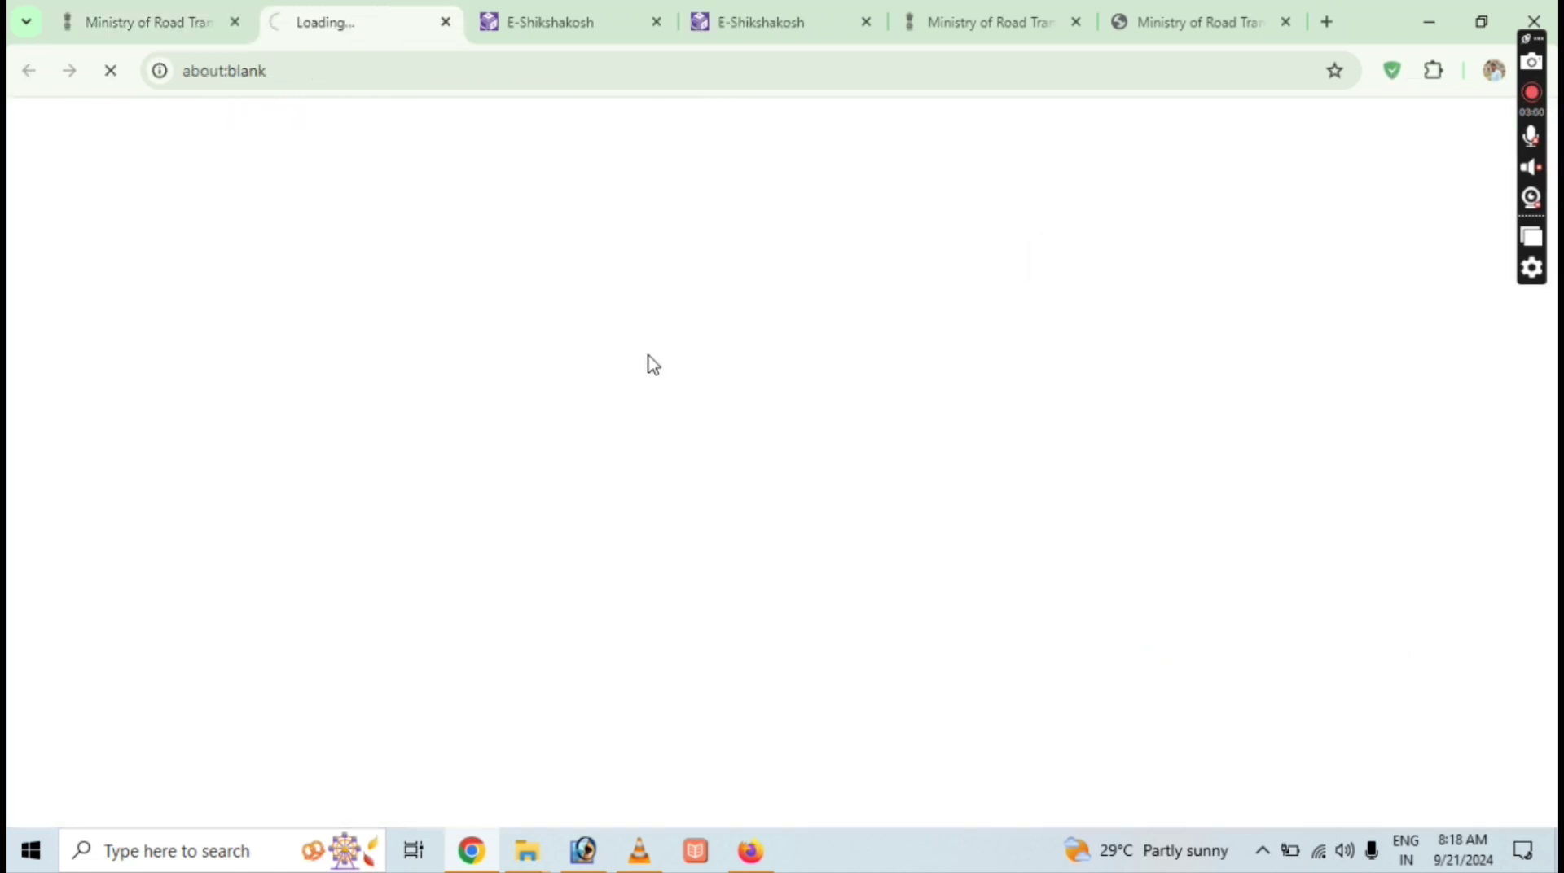
# Back on the eChallan tab, start paying the pending ₹500 challan via PAY NOW.
pyautogui.click(168, 16)
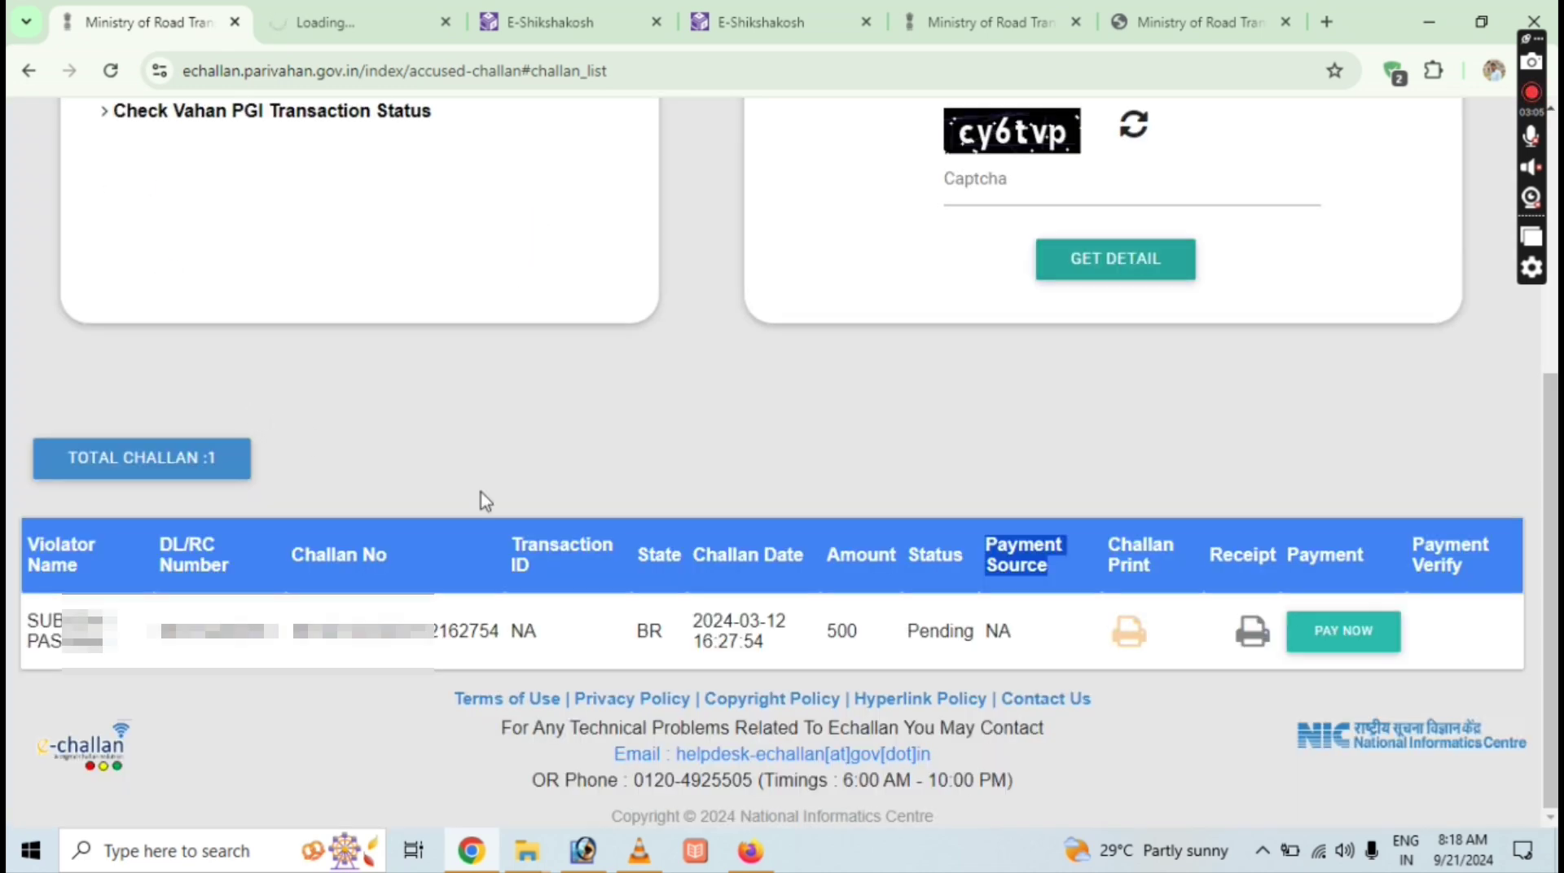
pyautogui.moveTo(1130, 632); pyautogui.dragTo(1118, 507)
pyautogui.click(1118, 507)
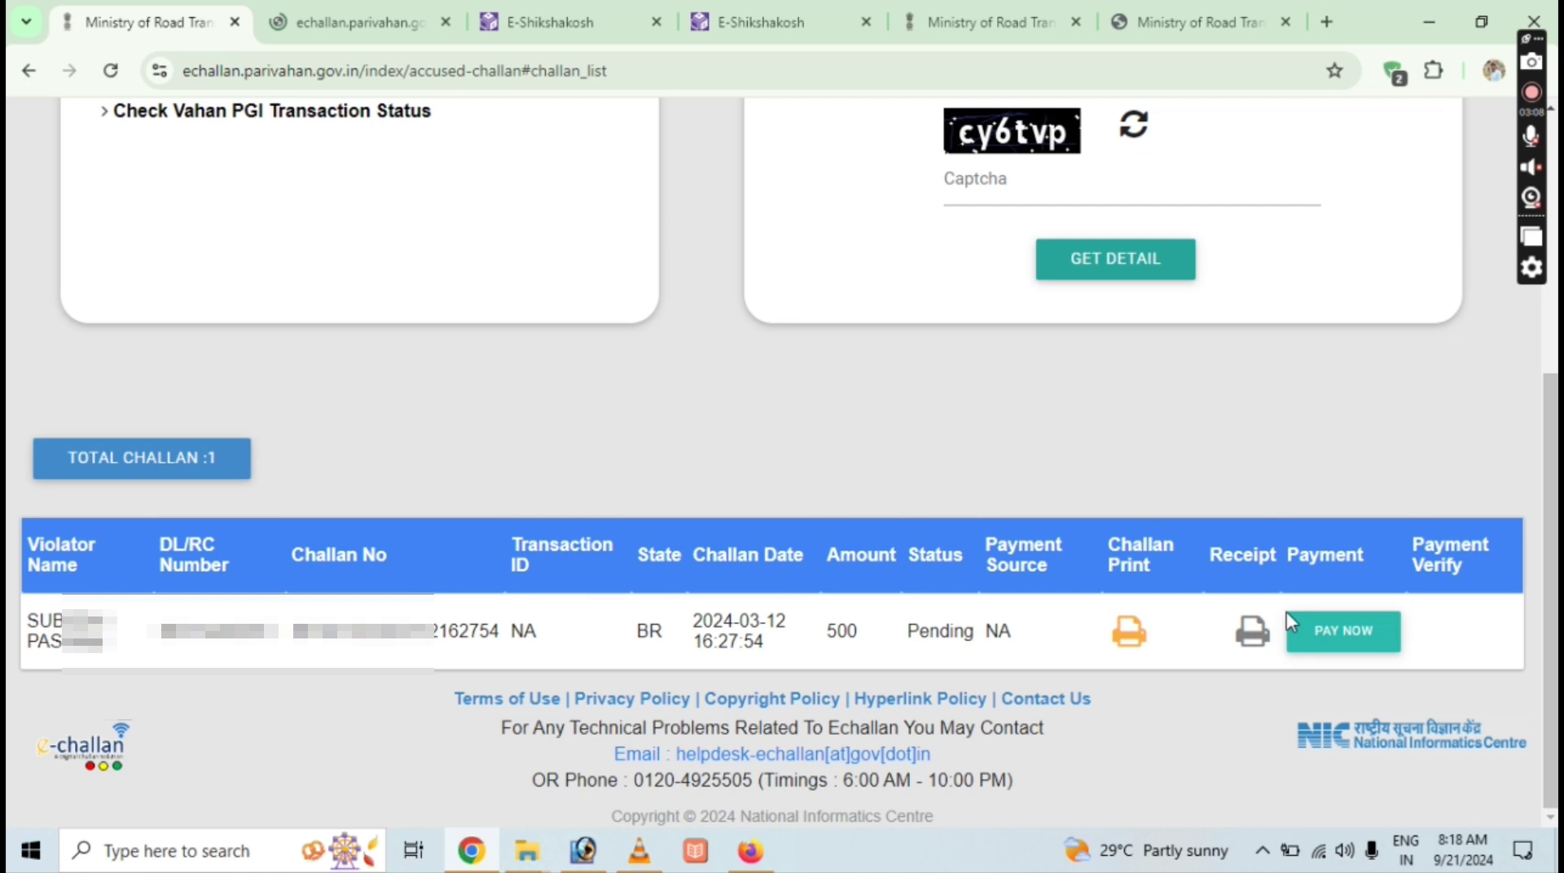
pyautogui.click(1352, 640)
pyautogui.tripleClick(1434, 571)
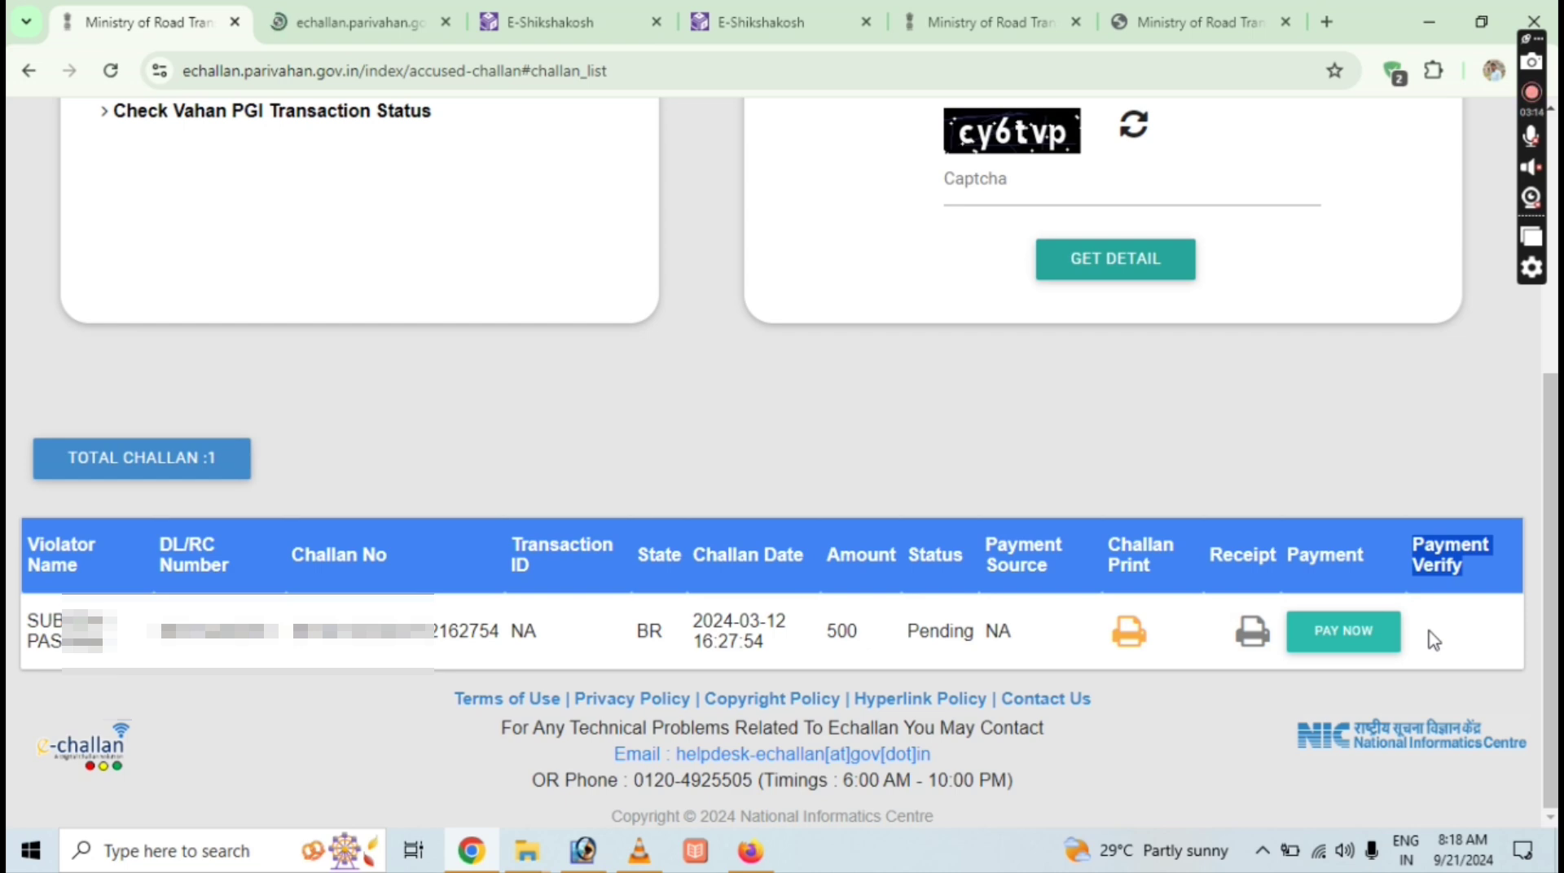
pyautogui.click(1346, 654)
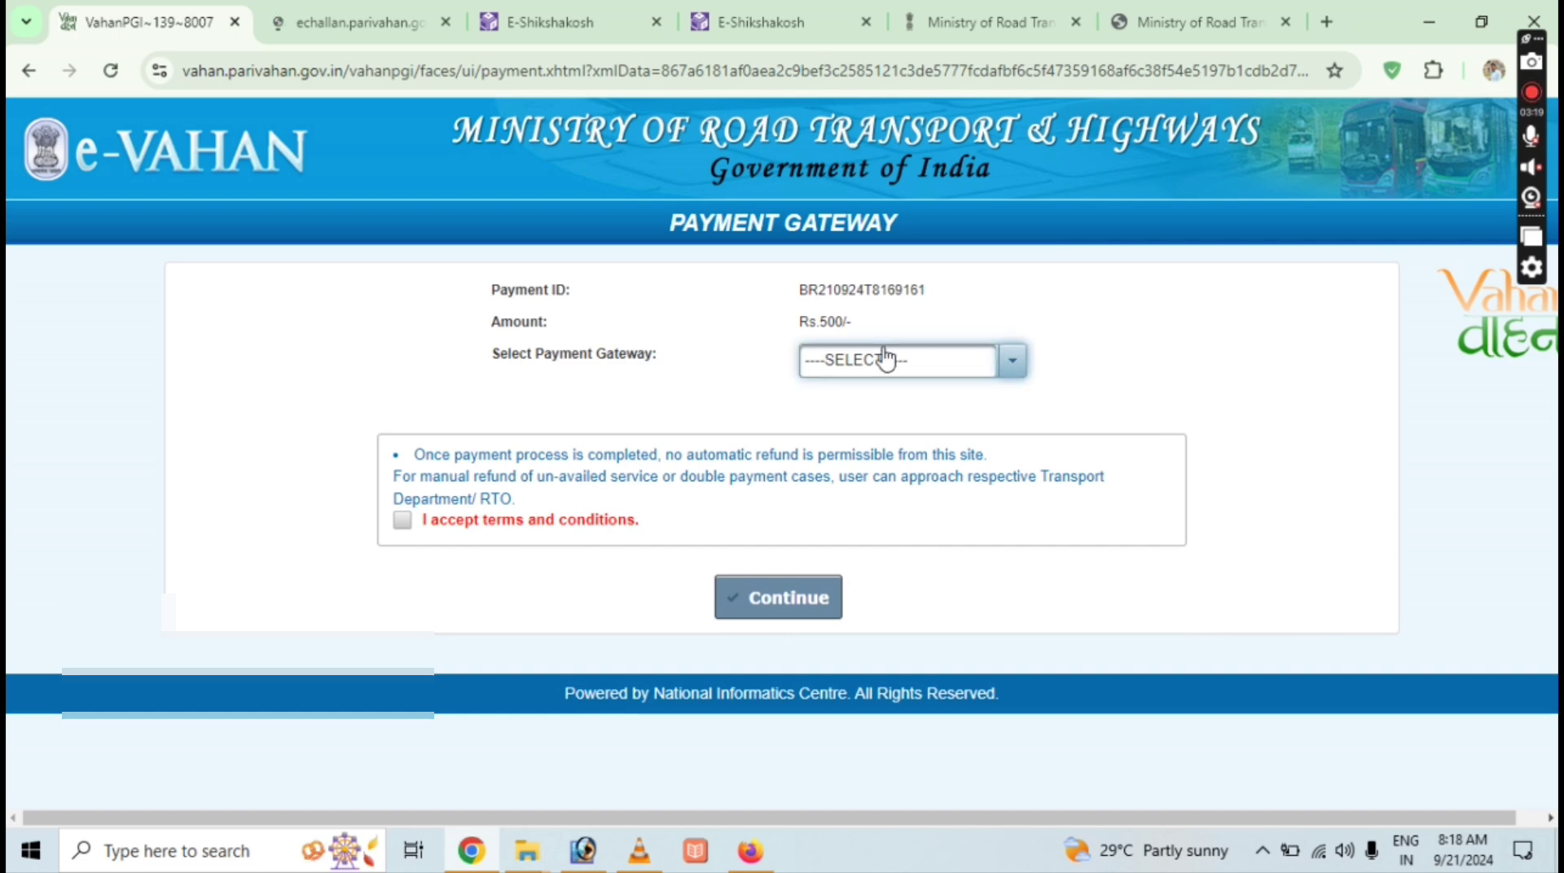
# Select OGRAS as the payment gateway, accept the terms and conditions, and bring up the print tab.
pyautogui.click(893, 360)
pyautogui.click(860, 427)
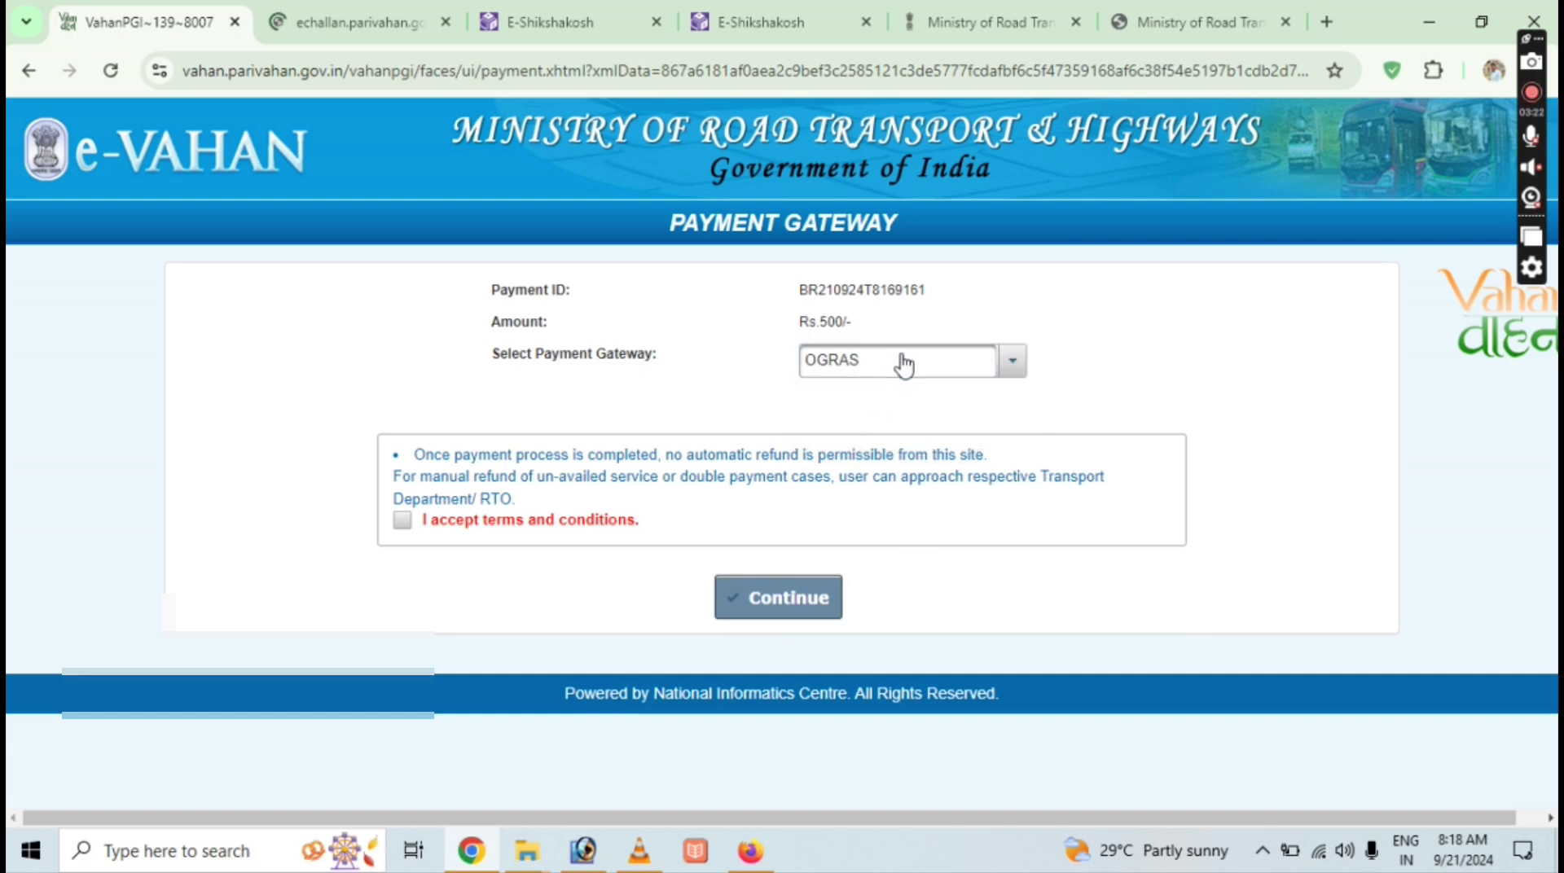
pyautogui.click(902, 360)
pyautogui.click(867, 426)
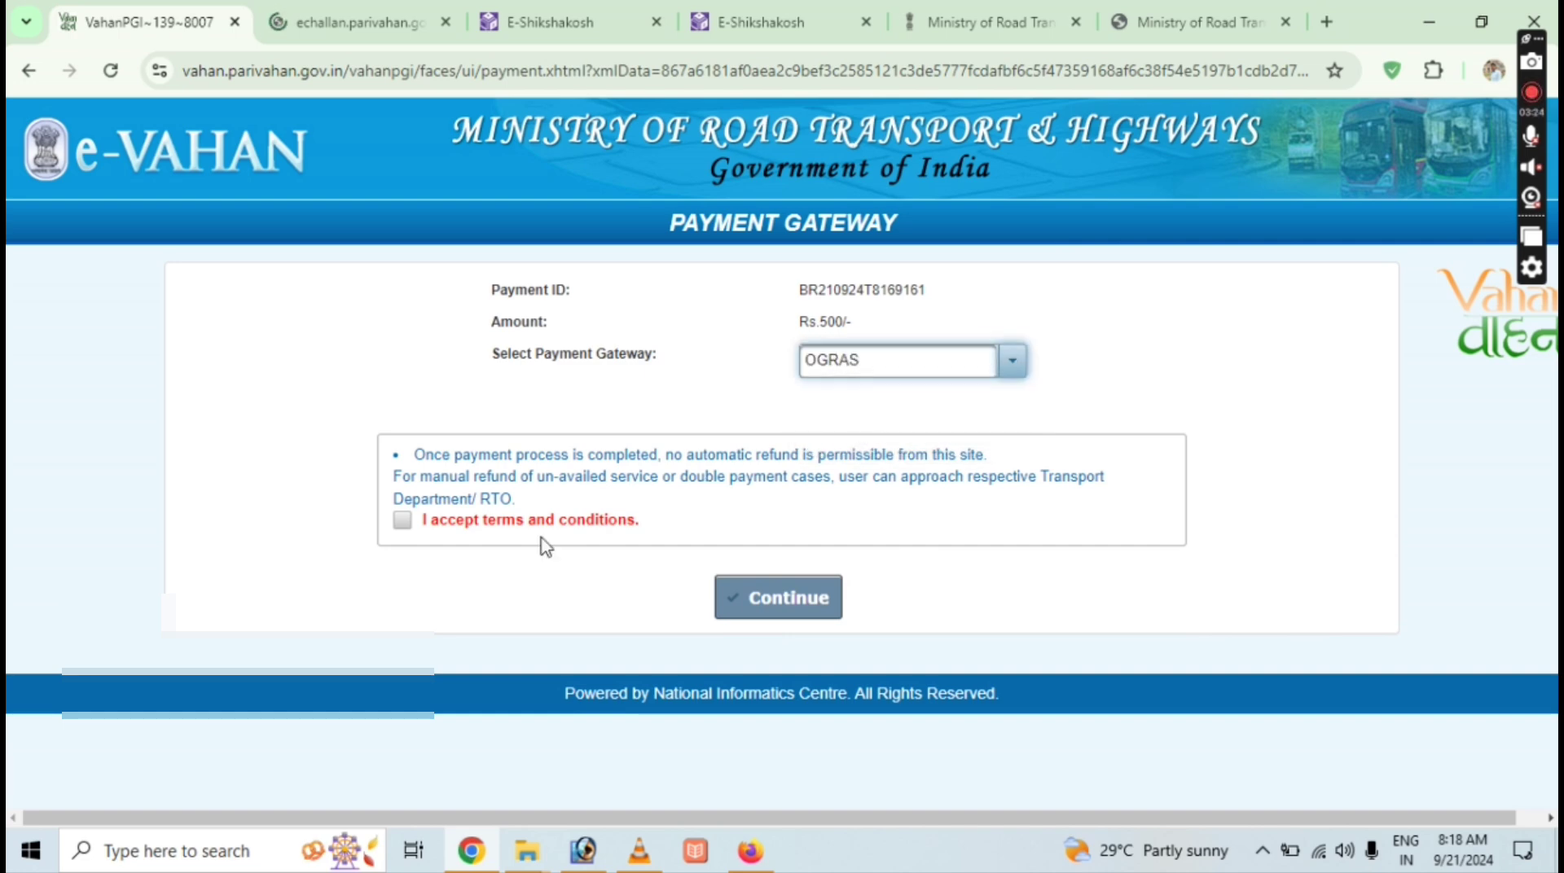
pyautogui.click(401, 522)
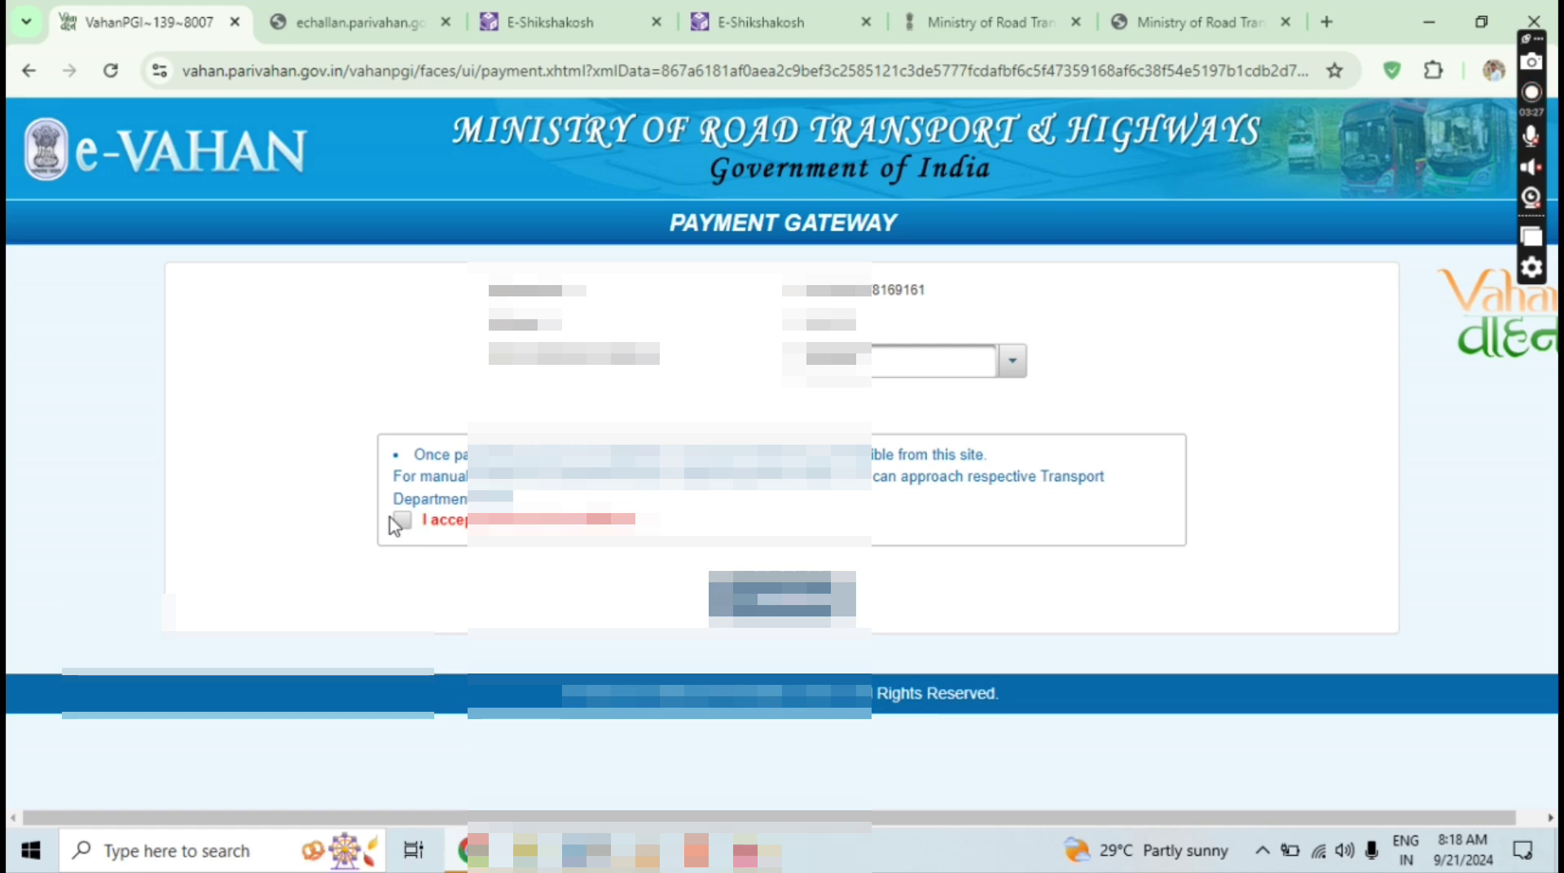
pyautogui.click(908, 368)
pyautogui.click(890, 441)
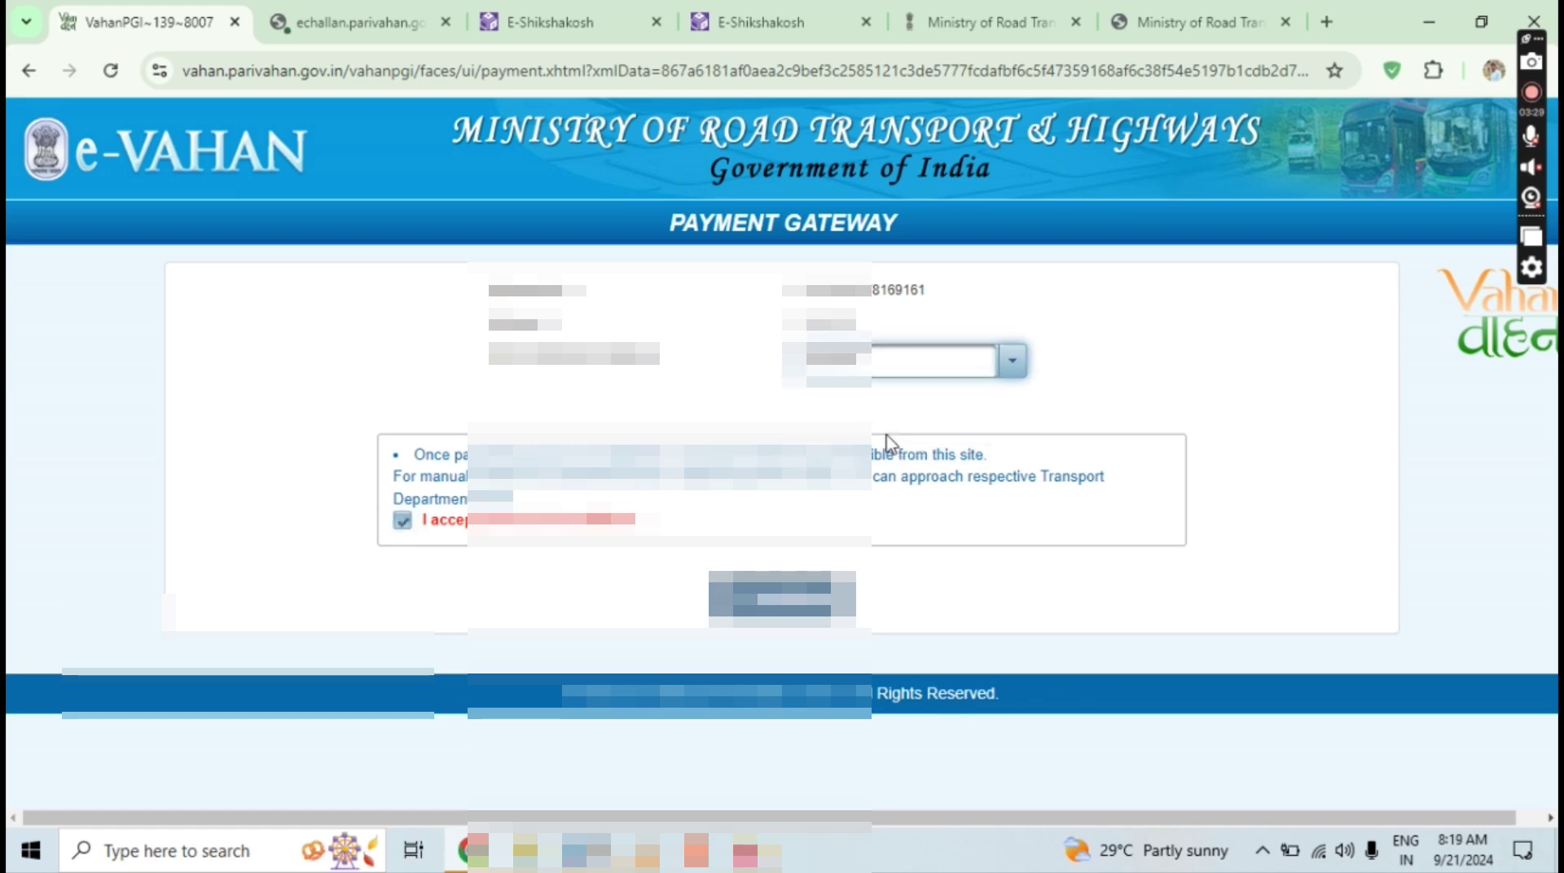
pyautogui.click(362, 19)
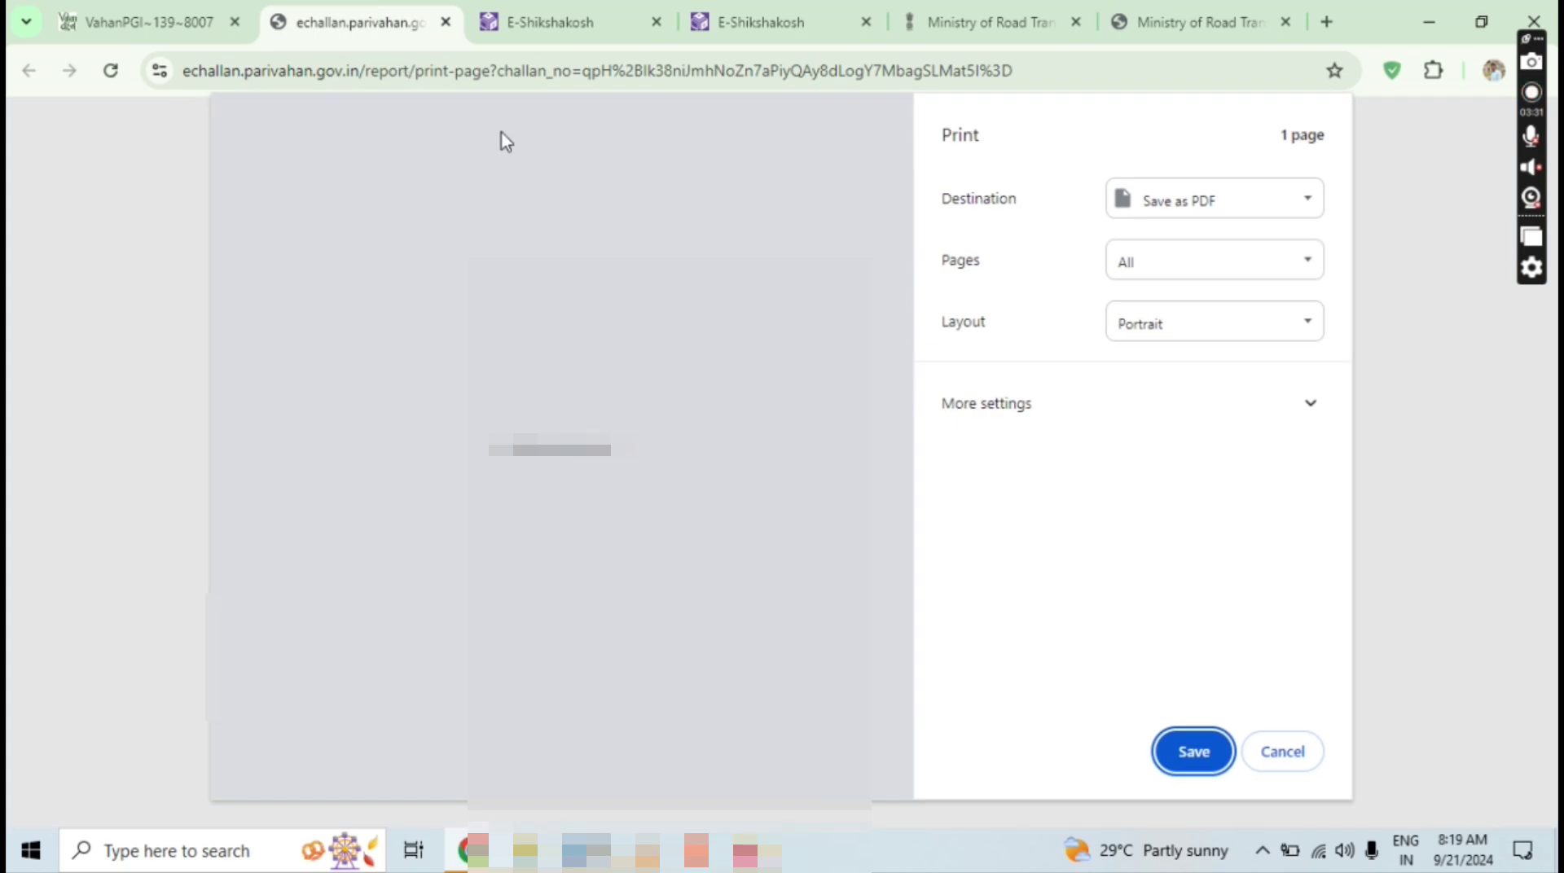
# Cancel the print dialog and scroll through the Traffic Police Bihar challan showing the ₹500 No Parking penalty.
pyautogui.click(1271, 752)
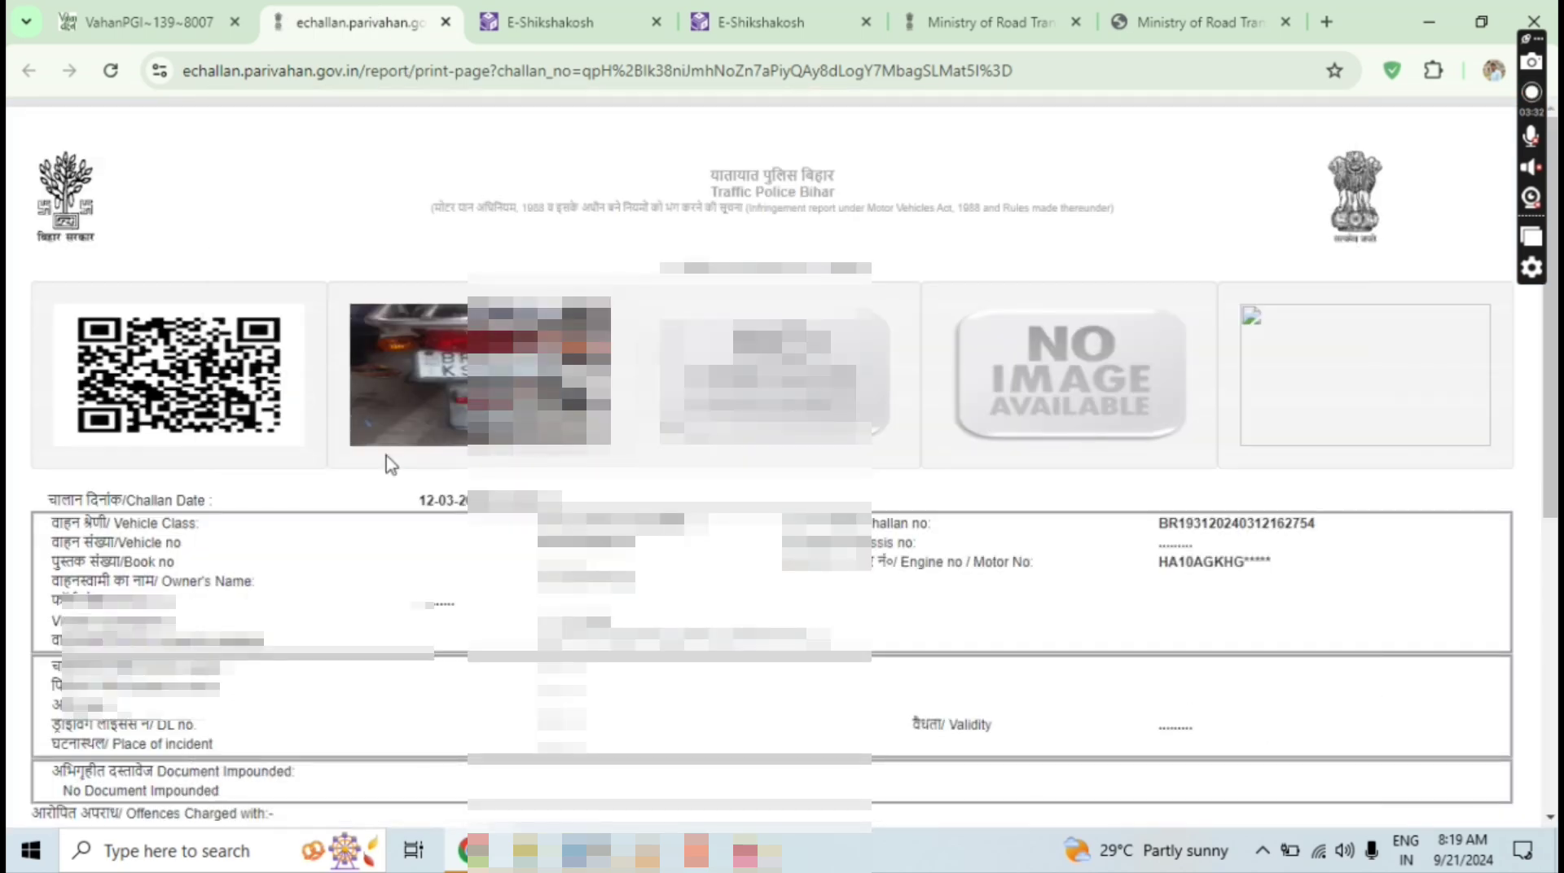
pyautogui.scroll(-6, 392, 466)
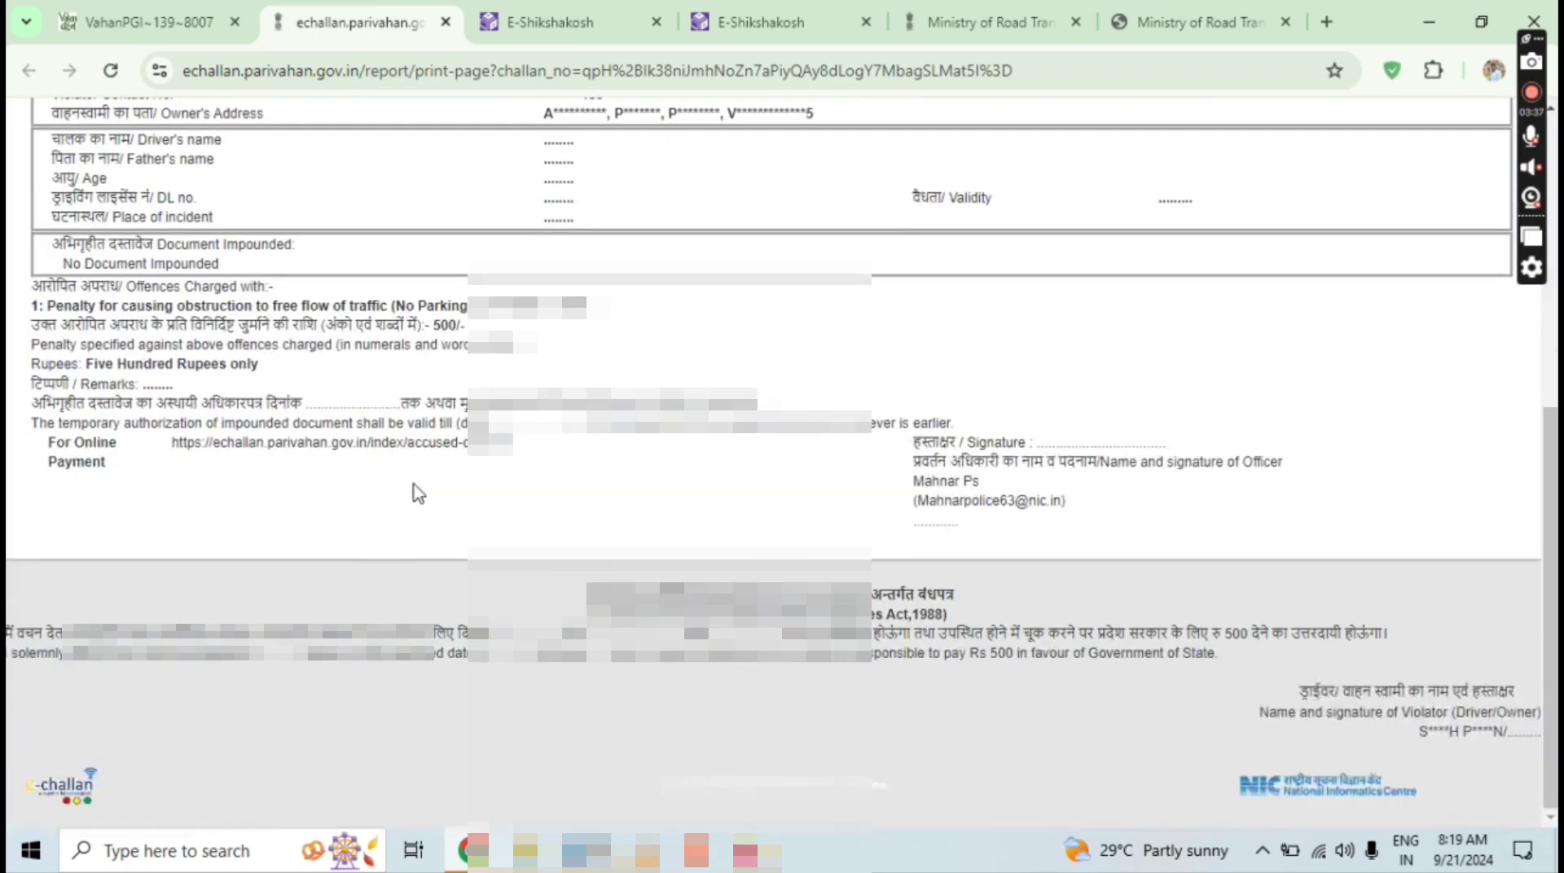
pyautogui.scroll(6, 782, 456)
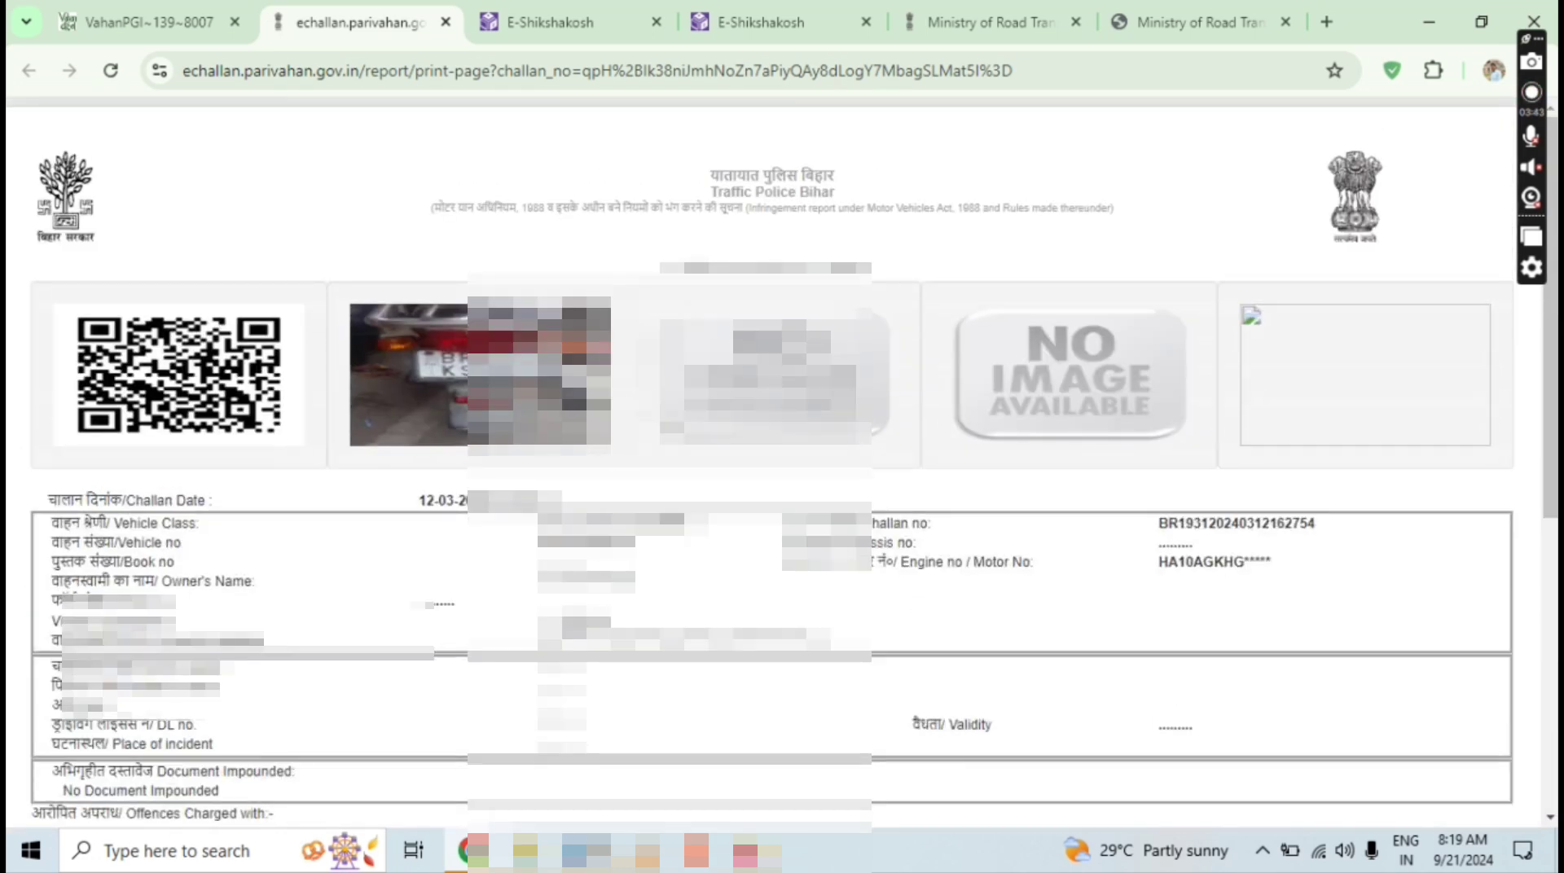
pyautogui.scroll(-6, 782, 457)
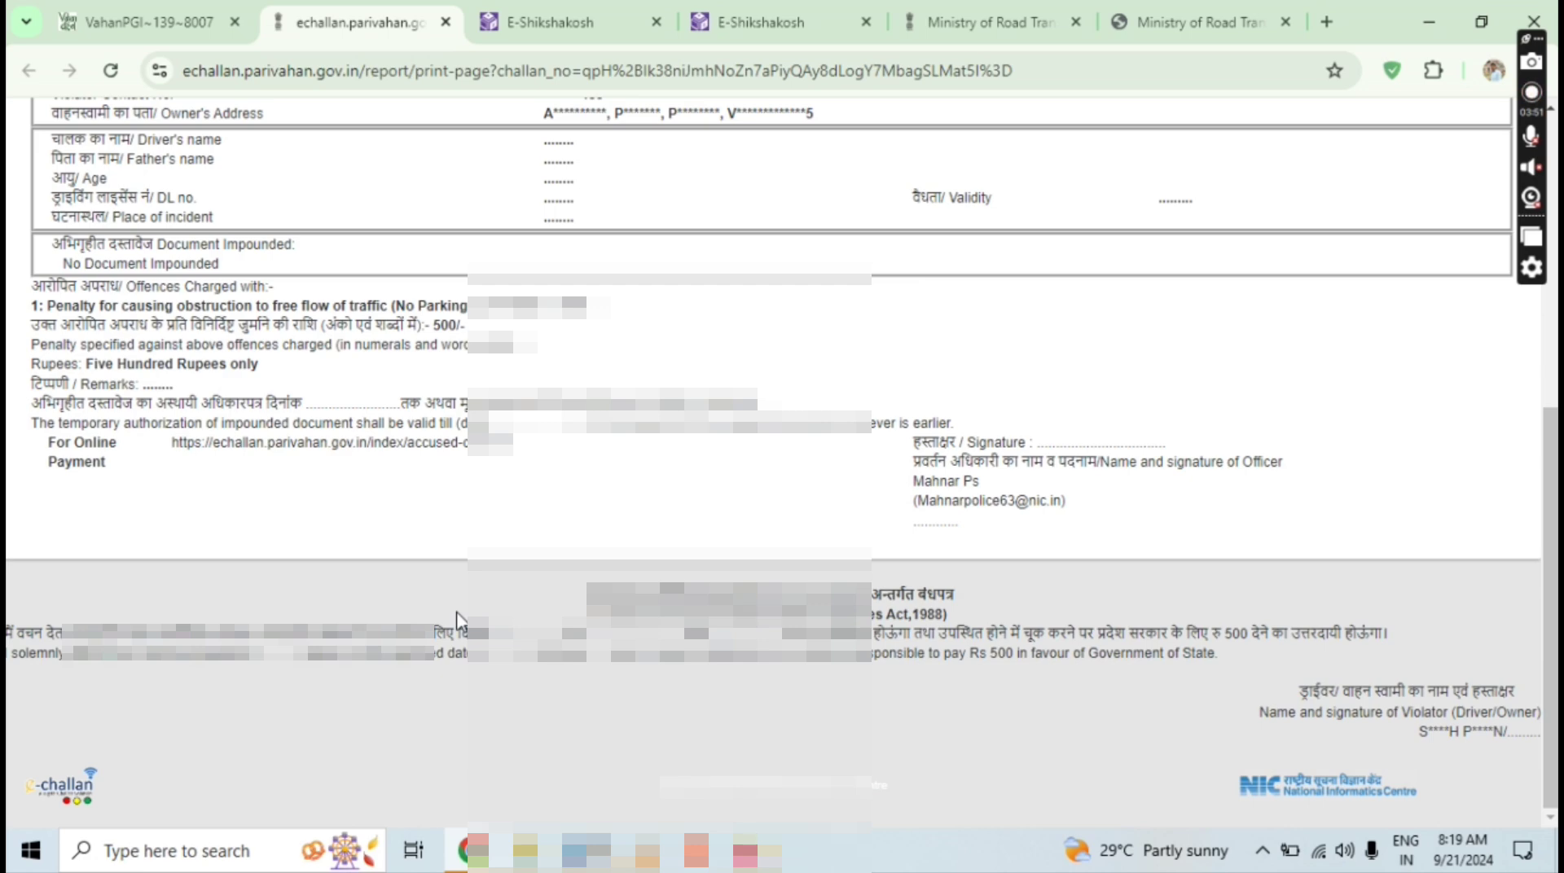
pyautogui.scroll(6, 458, 621)
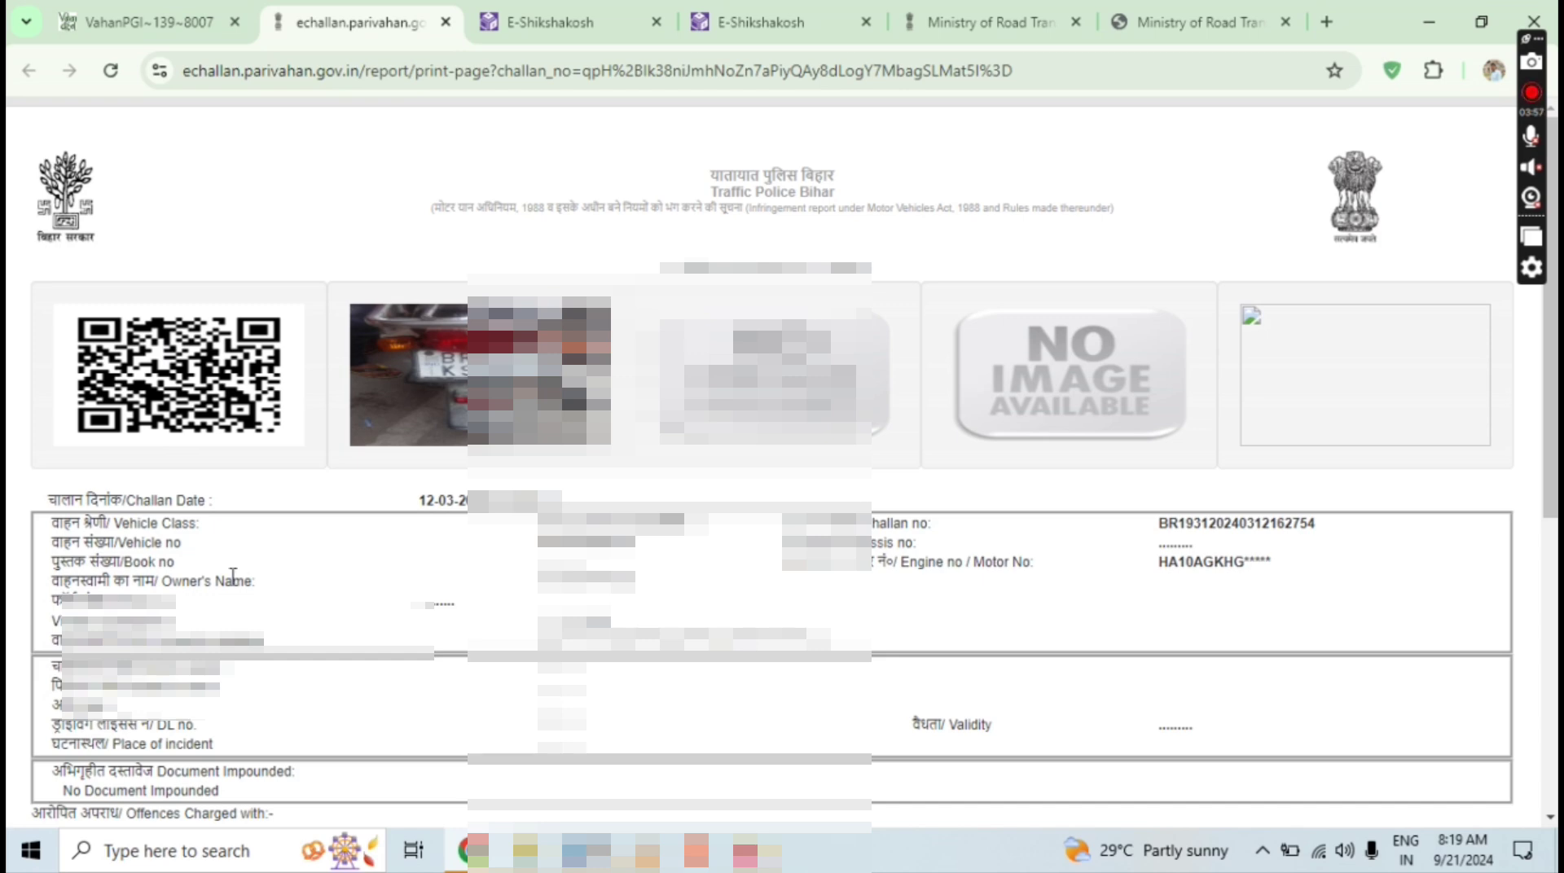
# Return to the gateway, keep OGRAS, and set Period Year to 2024-2025 on the OGRAS form.
pyautogui.click(232, 10)
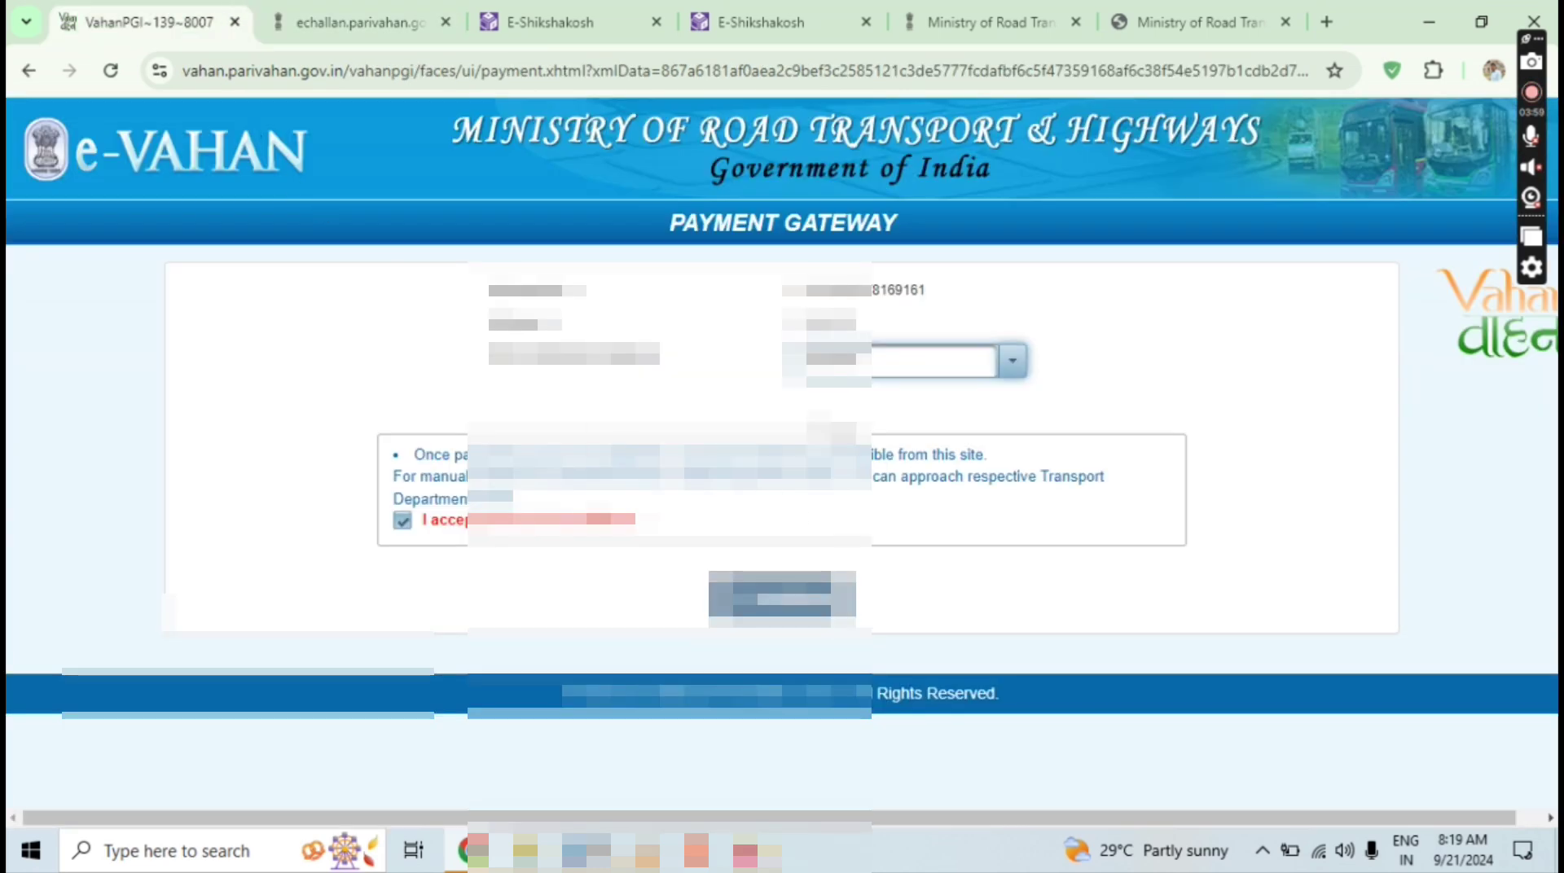
pyautogui.click(860, 374)
pyautogui.click(861, 377)
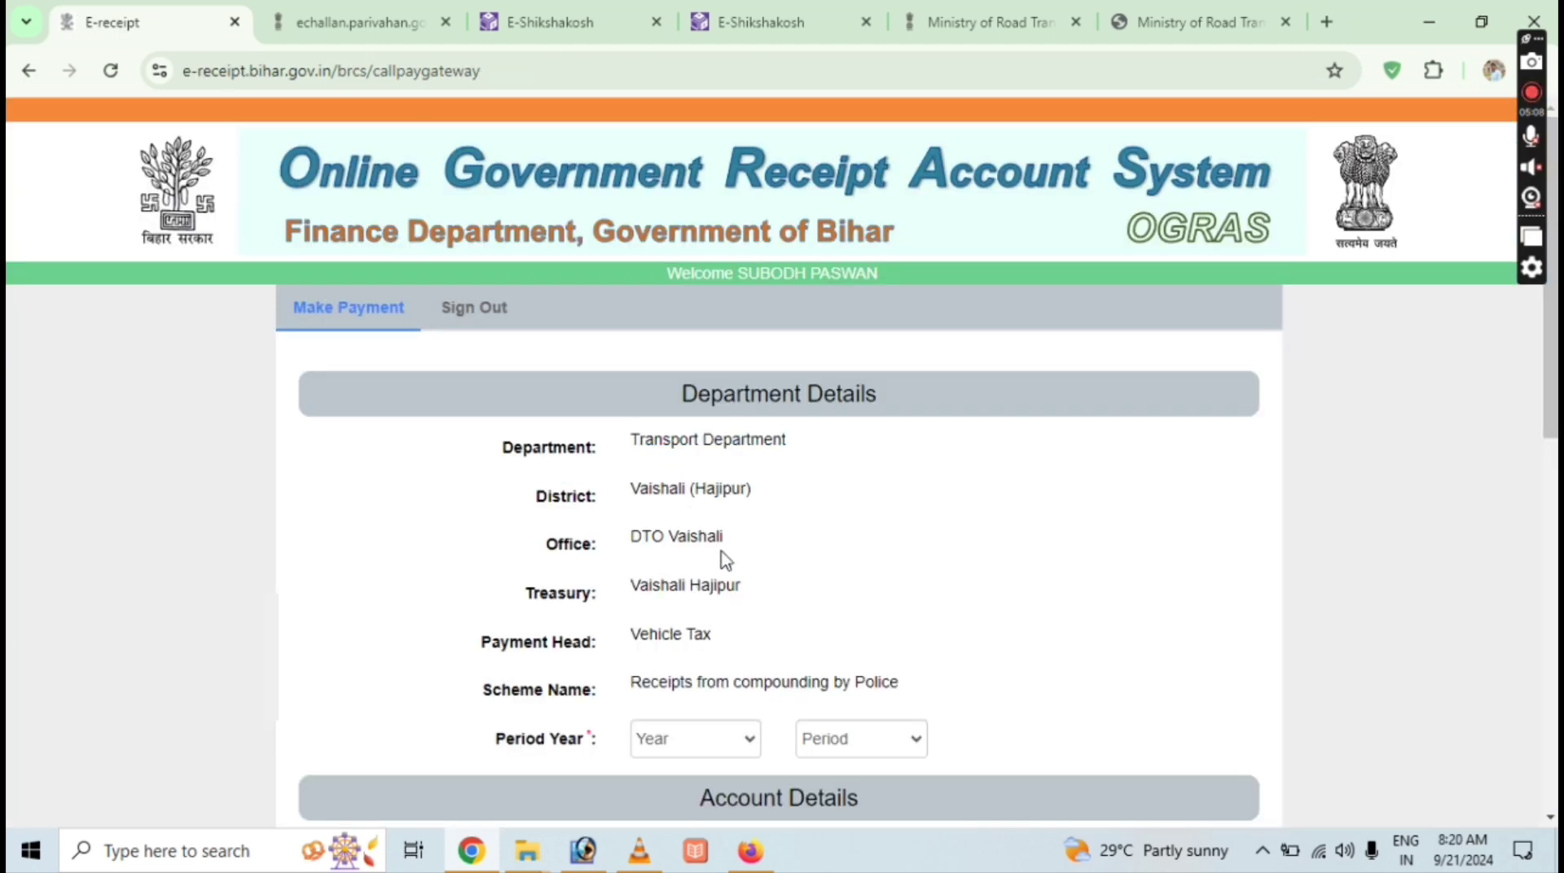
pyautogui.scroll(-3, 721, 599)
pyautogui.scroll(-2, 712, 619)
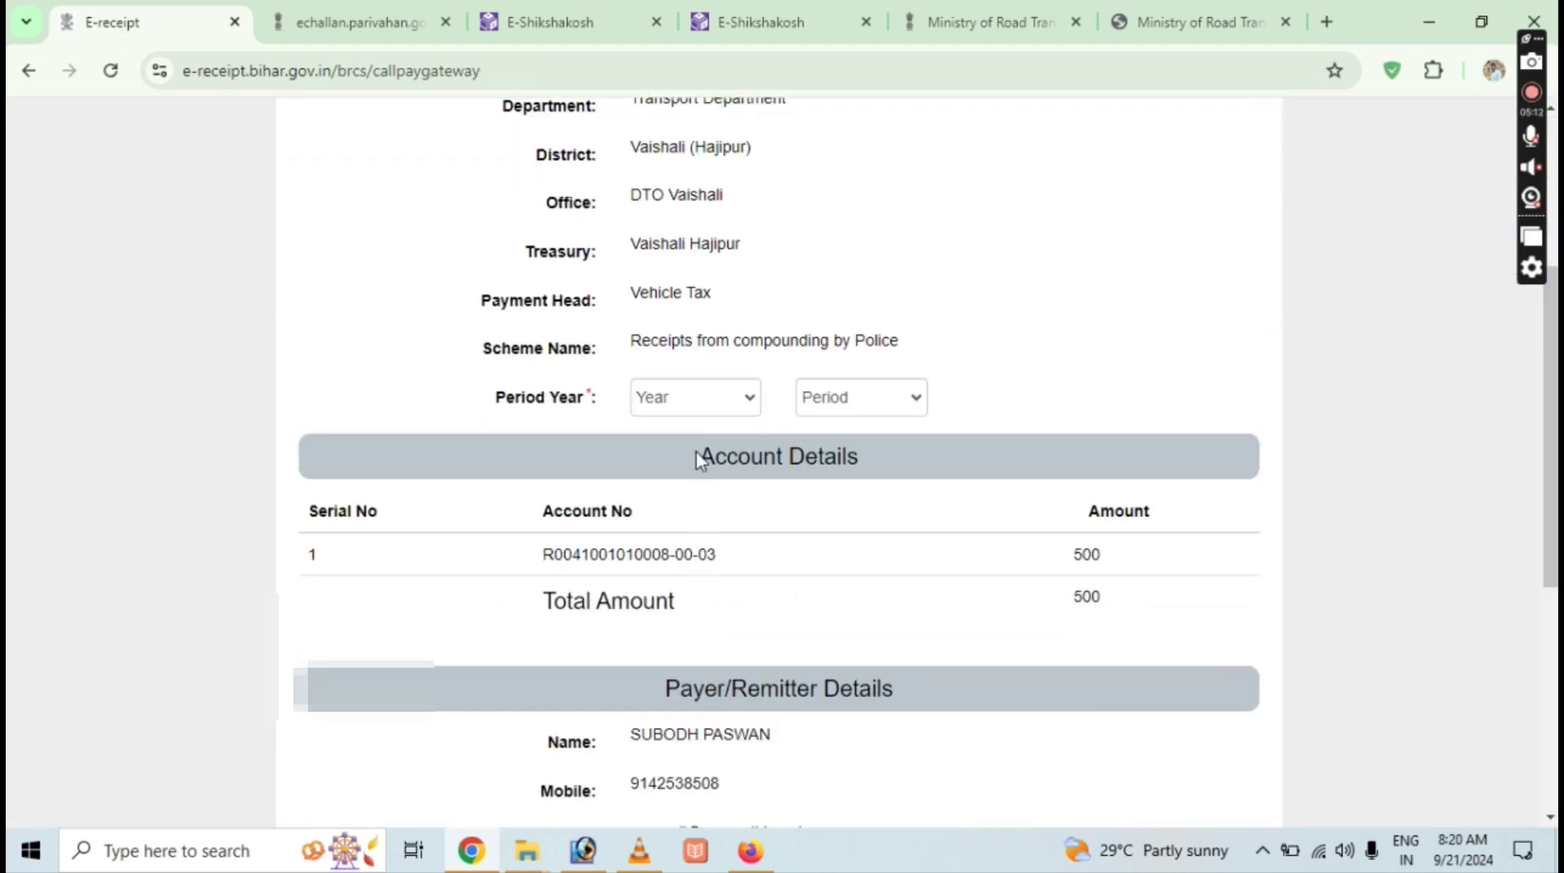
pyautogui.click(699, 405)
pyautogui.click(699, 405)
pyautogui.click(698, 405)
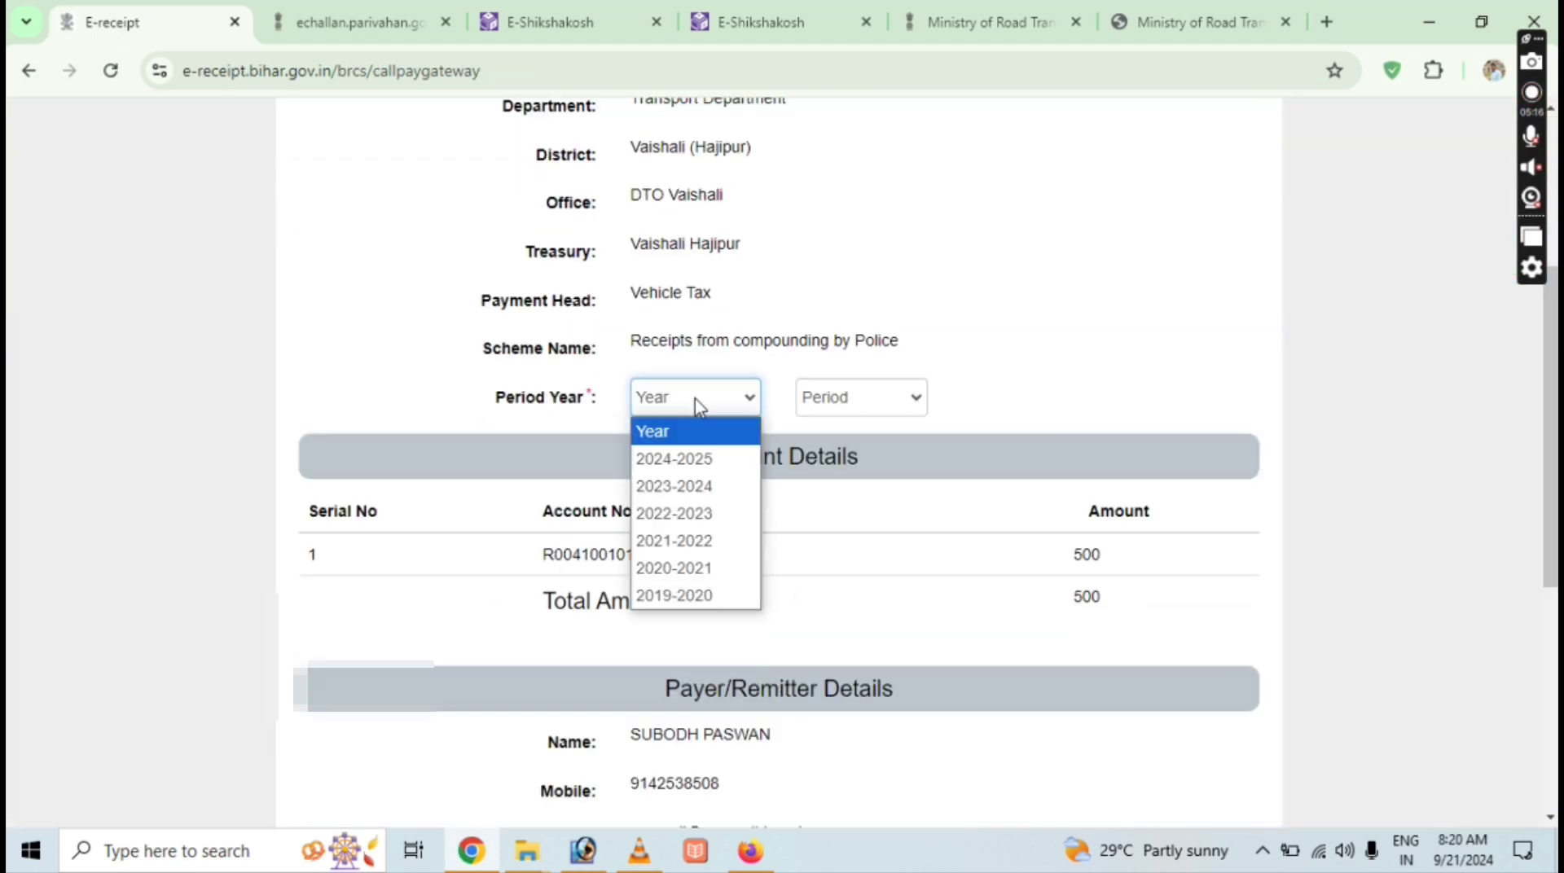
pyautogui.click(699, 459)
pyautogui.click(839, 408)
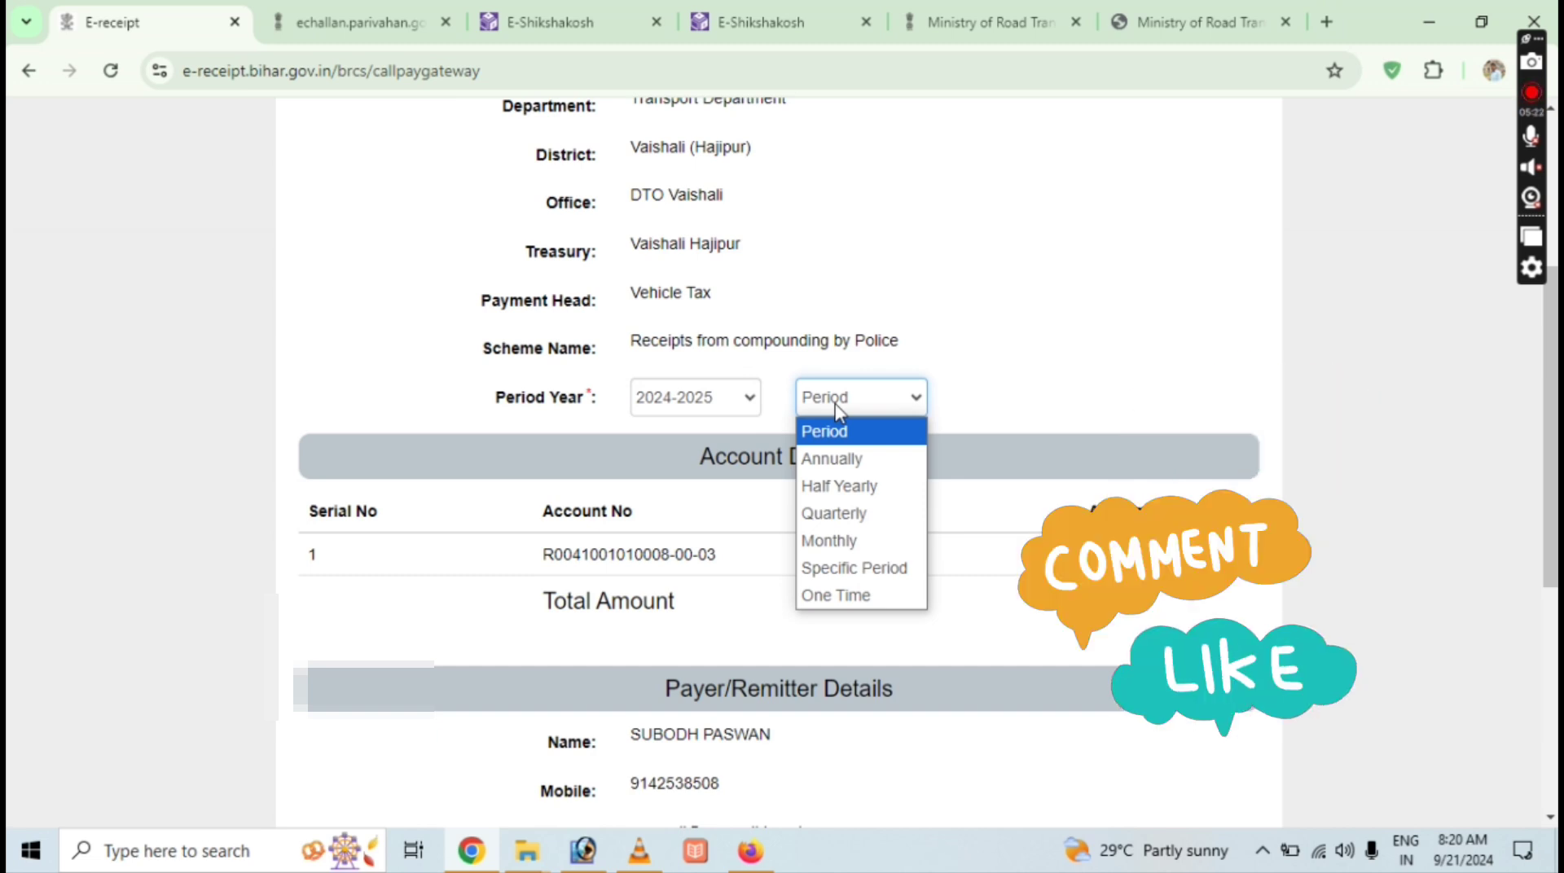
pyautogui.click(774, 306)
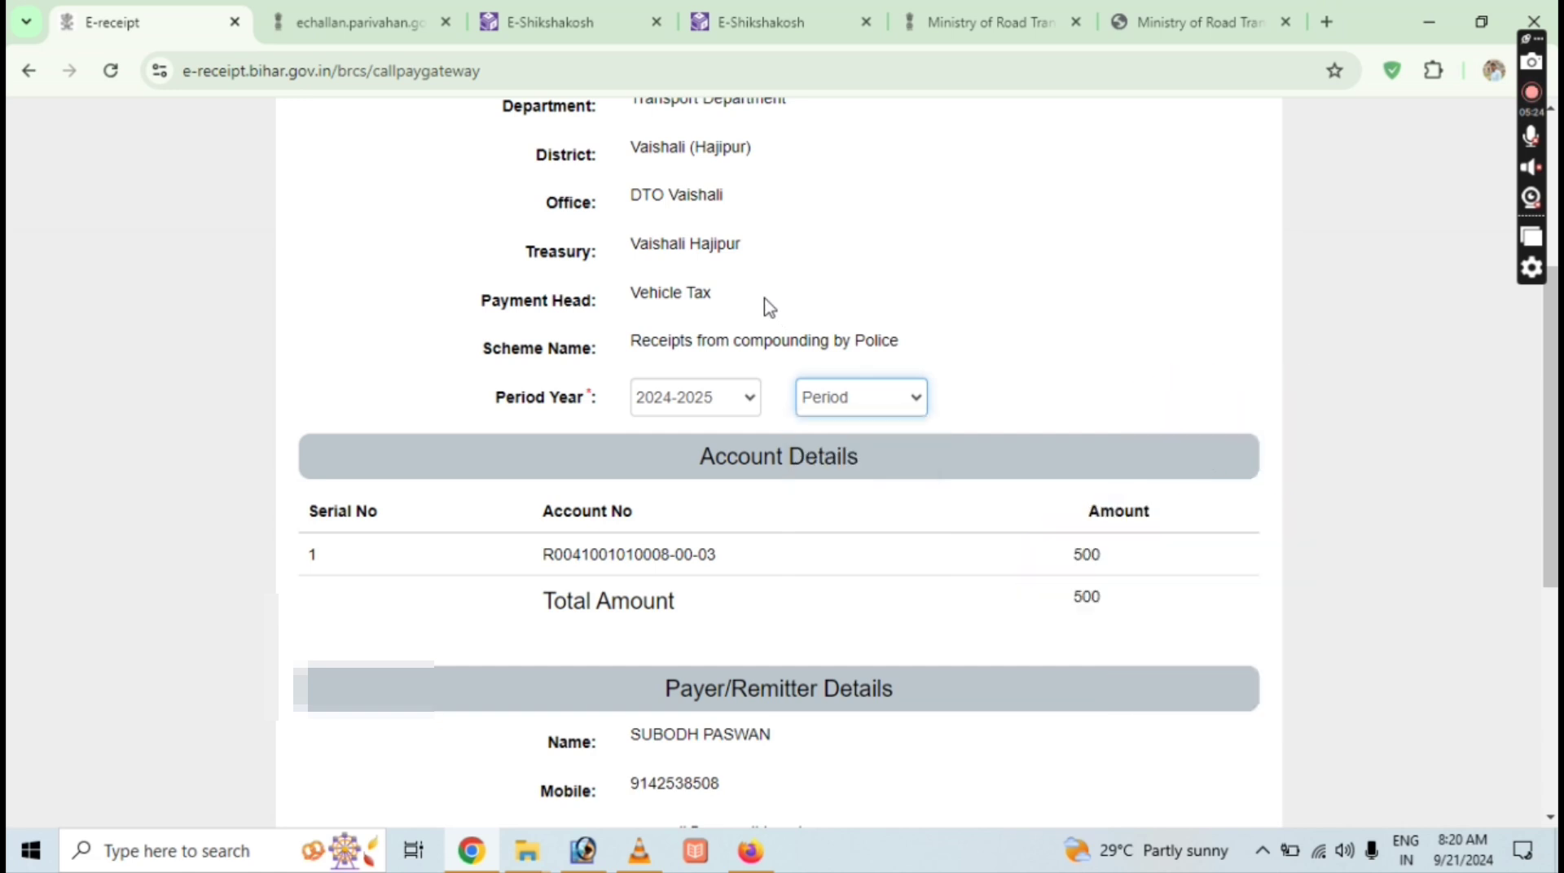
# Review the prefilled Transport Department, Vaishali (Hajipur), DTO Vaishali, Vehicle Tax and compounding-by-Police entries.
pyautogui.scroll(4, 764, 298)
pyautogui.doubleClick(686, 434)
pyautogui.click(687, 434)
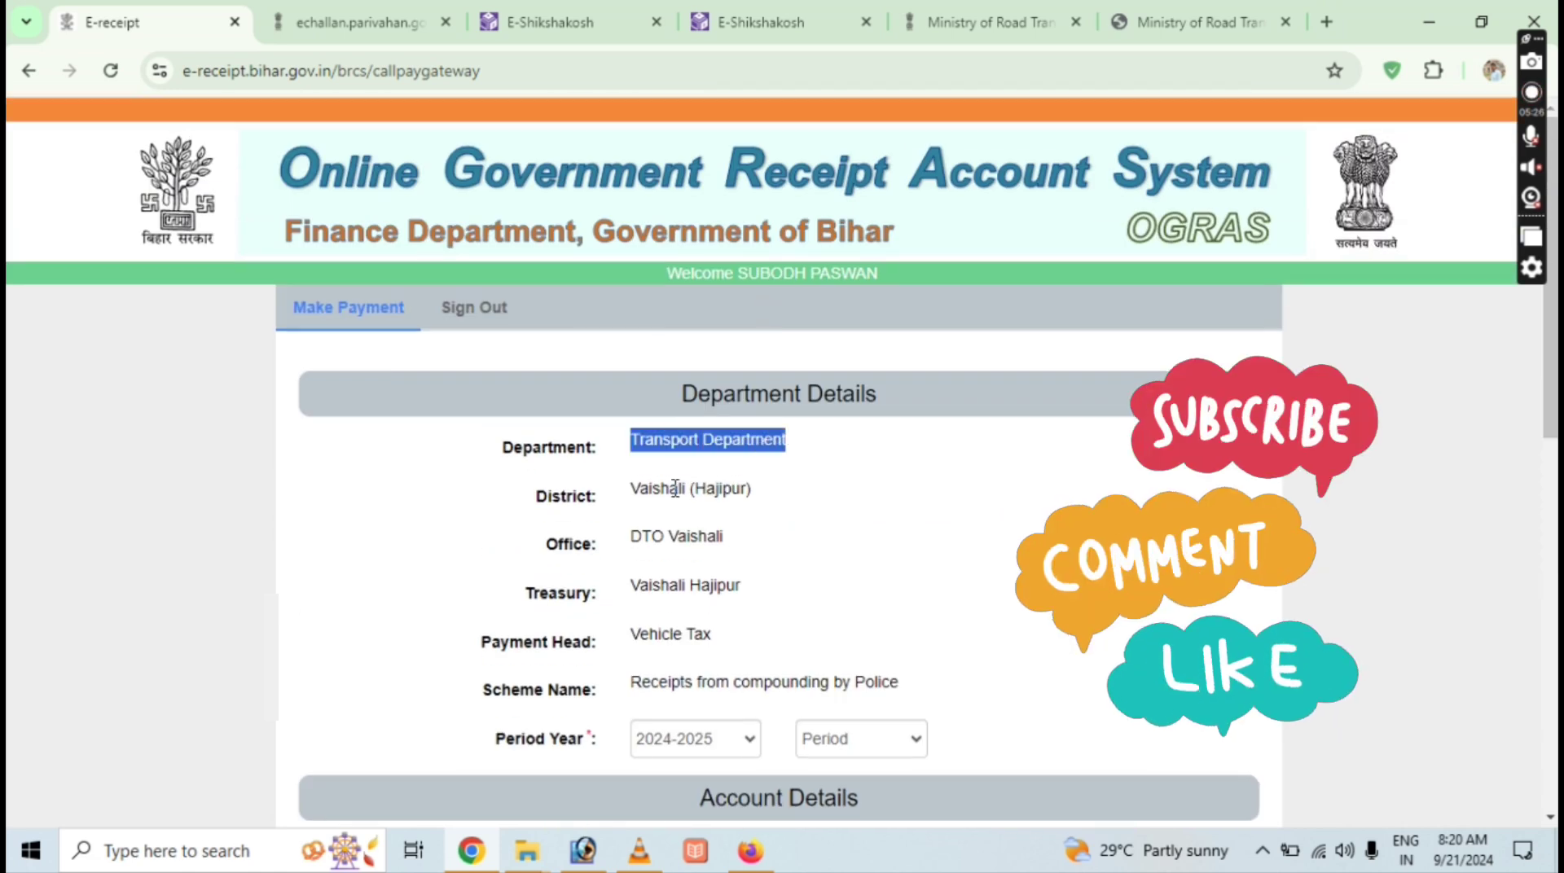
pyautogui.tripleClick(676, 489)
pyautogui.tripleClick(674, 535)
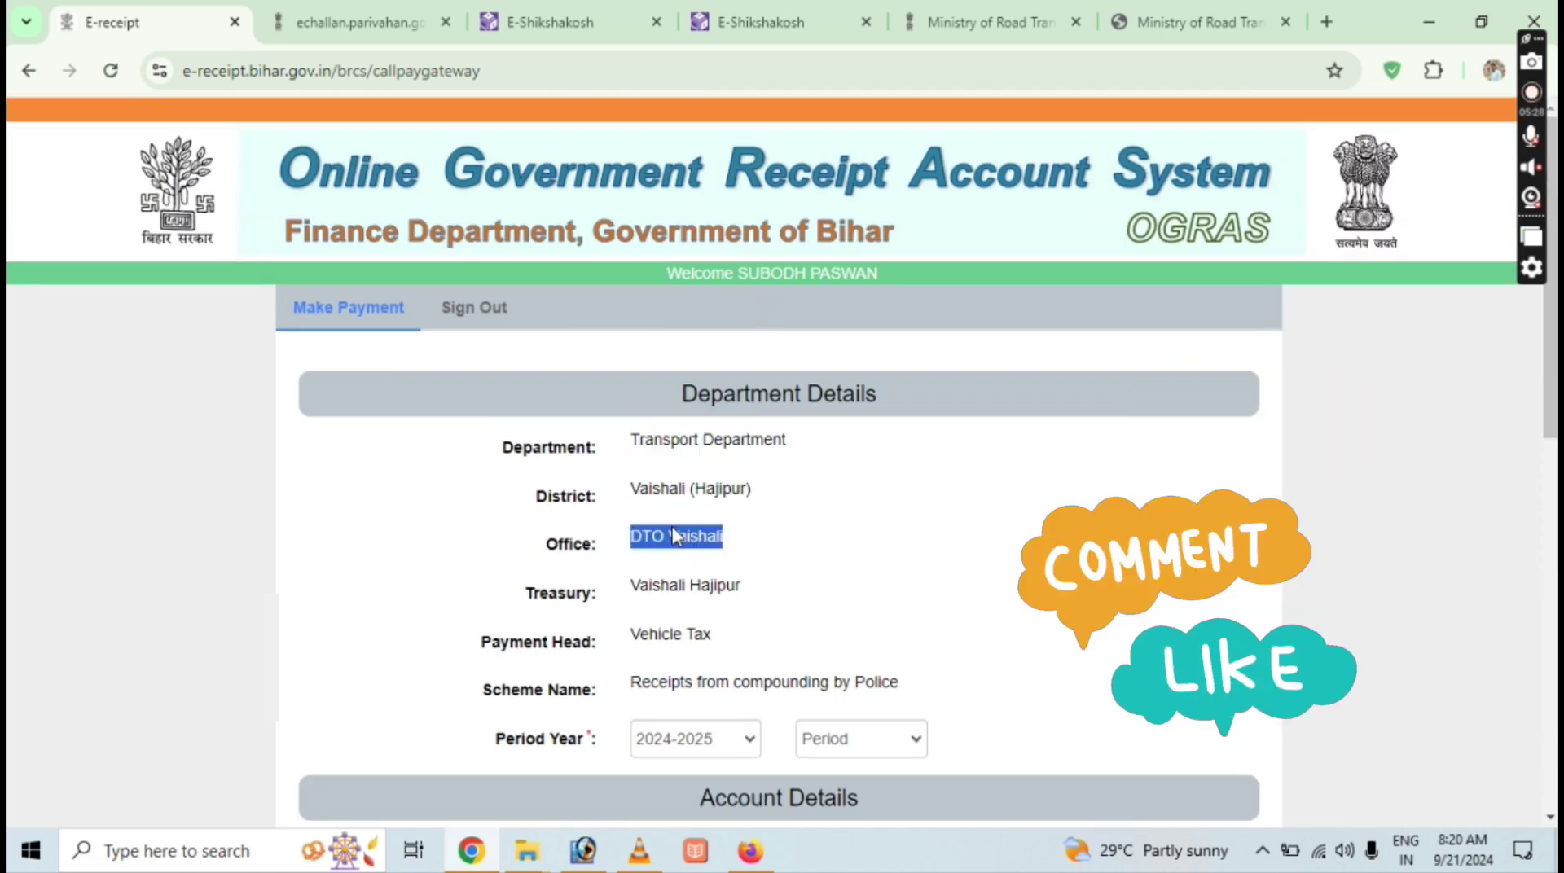
pyautogui.tripleClick(670, 582)
pyautogui.doubleClick(655, 631)
pyautogui.click(656, 631)
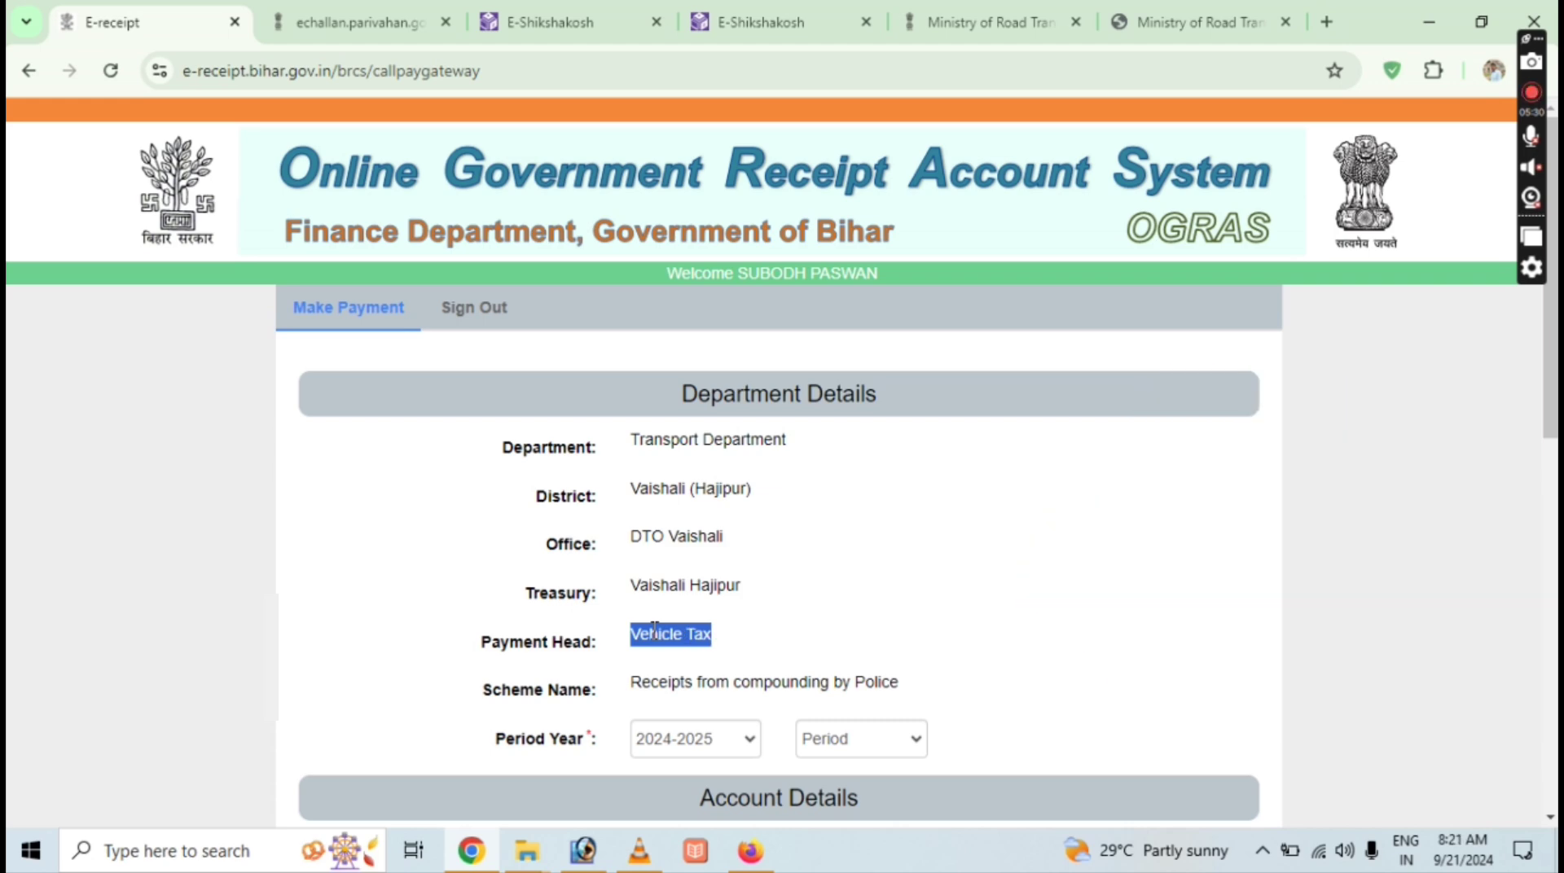
pyautogui.tripleClick(651, 684)
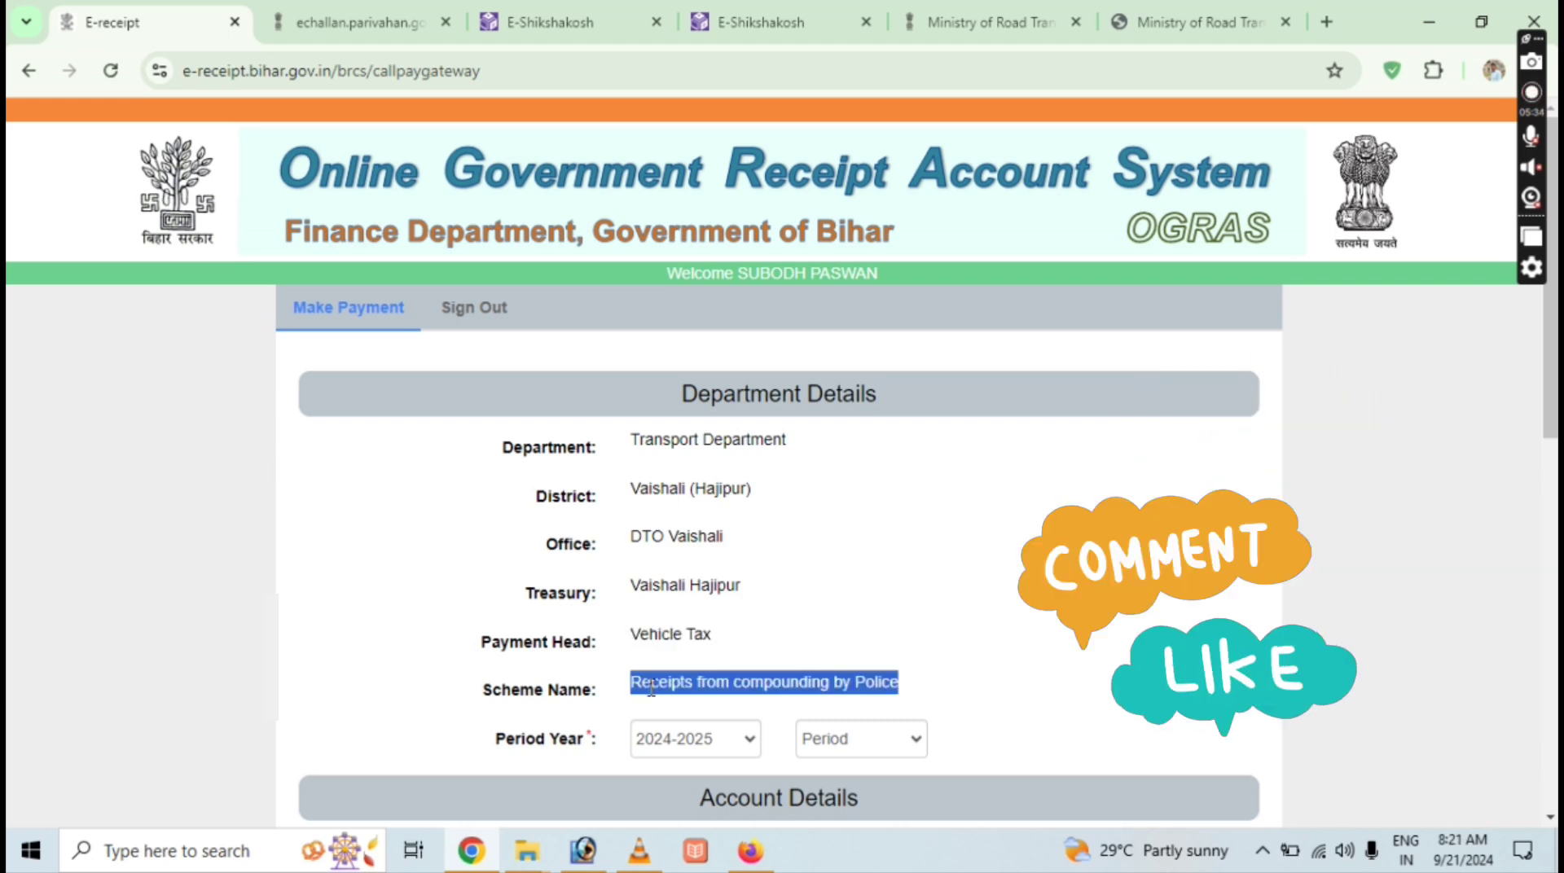
pyautogui.tripleClick(538, 694)
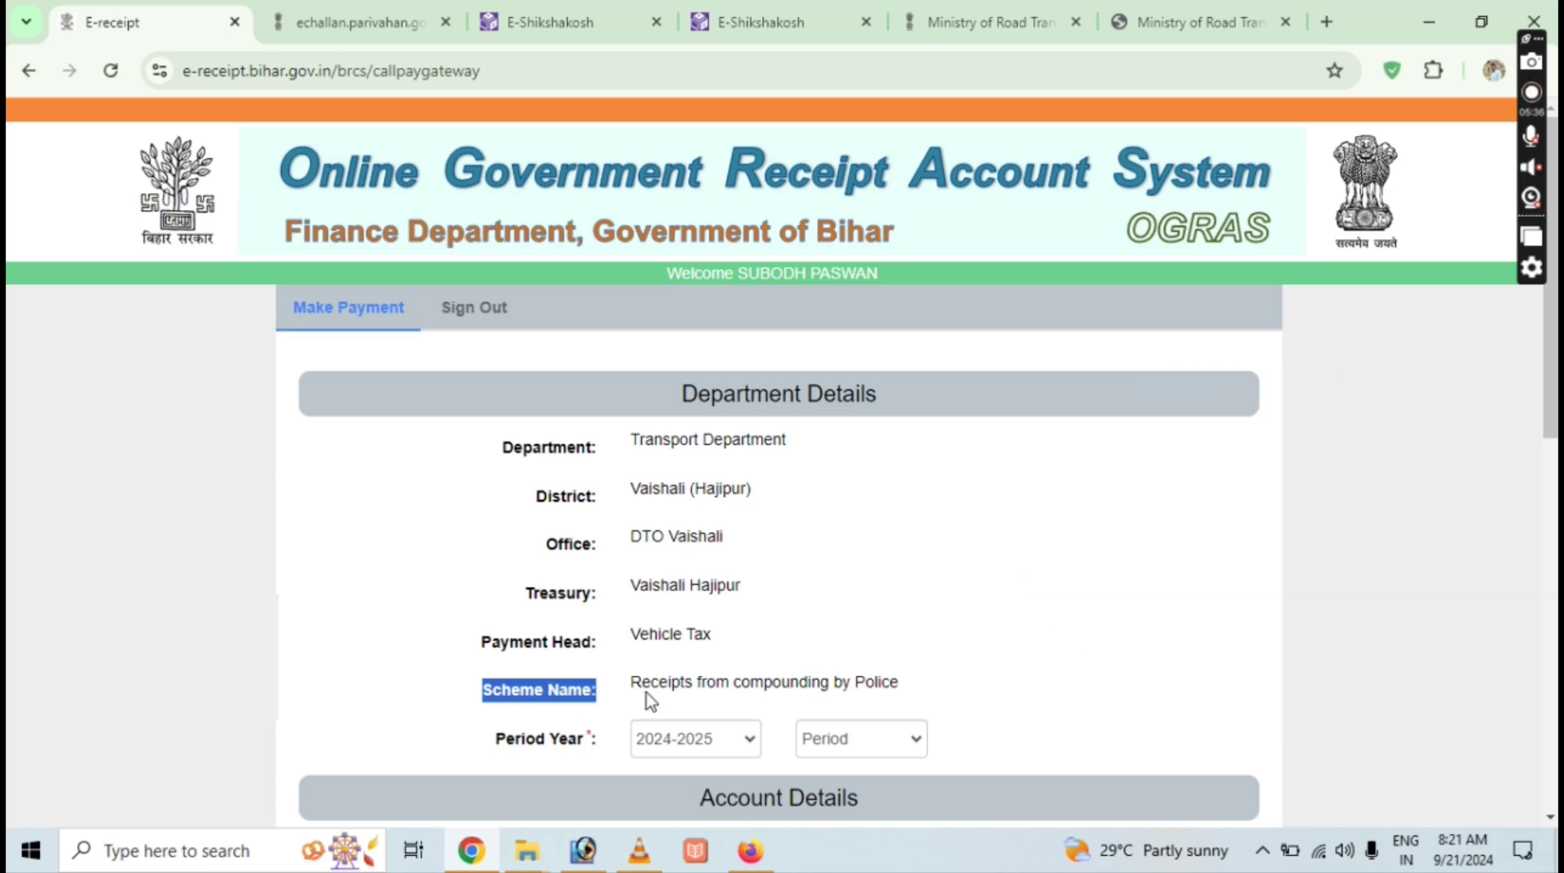
pyautogui.doubleClick(722, 679)
pyautogui.tripleClick(796, 683)
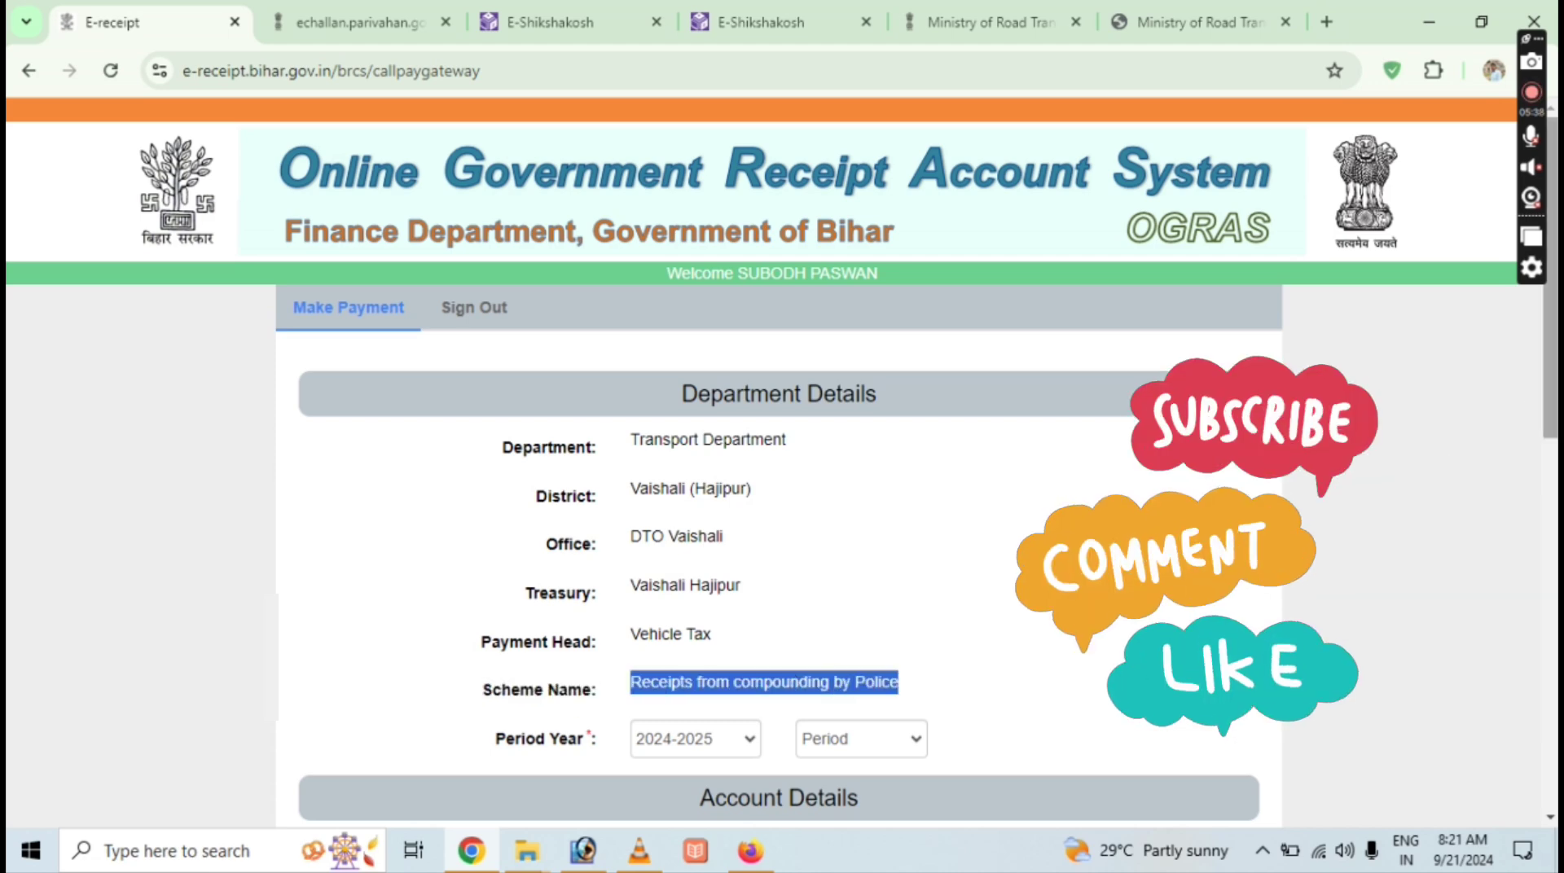
# Re-examine the Period Year field and the 'Receipts from compounding by Police' scheme name.
pyautogui.scroll(-1, 796, 683)
pyautogui.scroll(-1, 1401, 423)
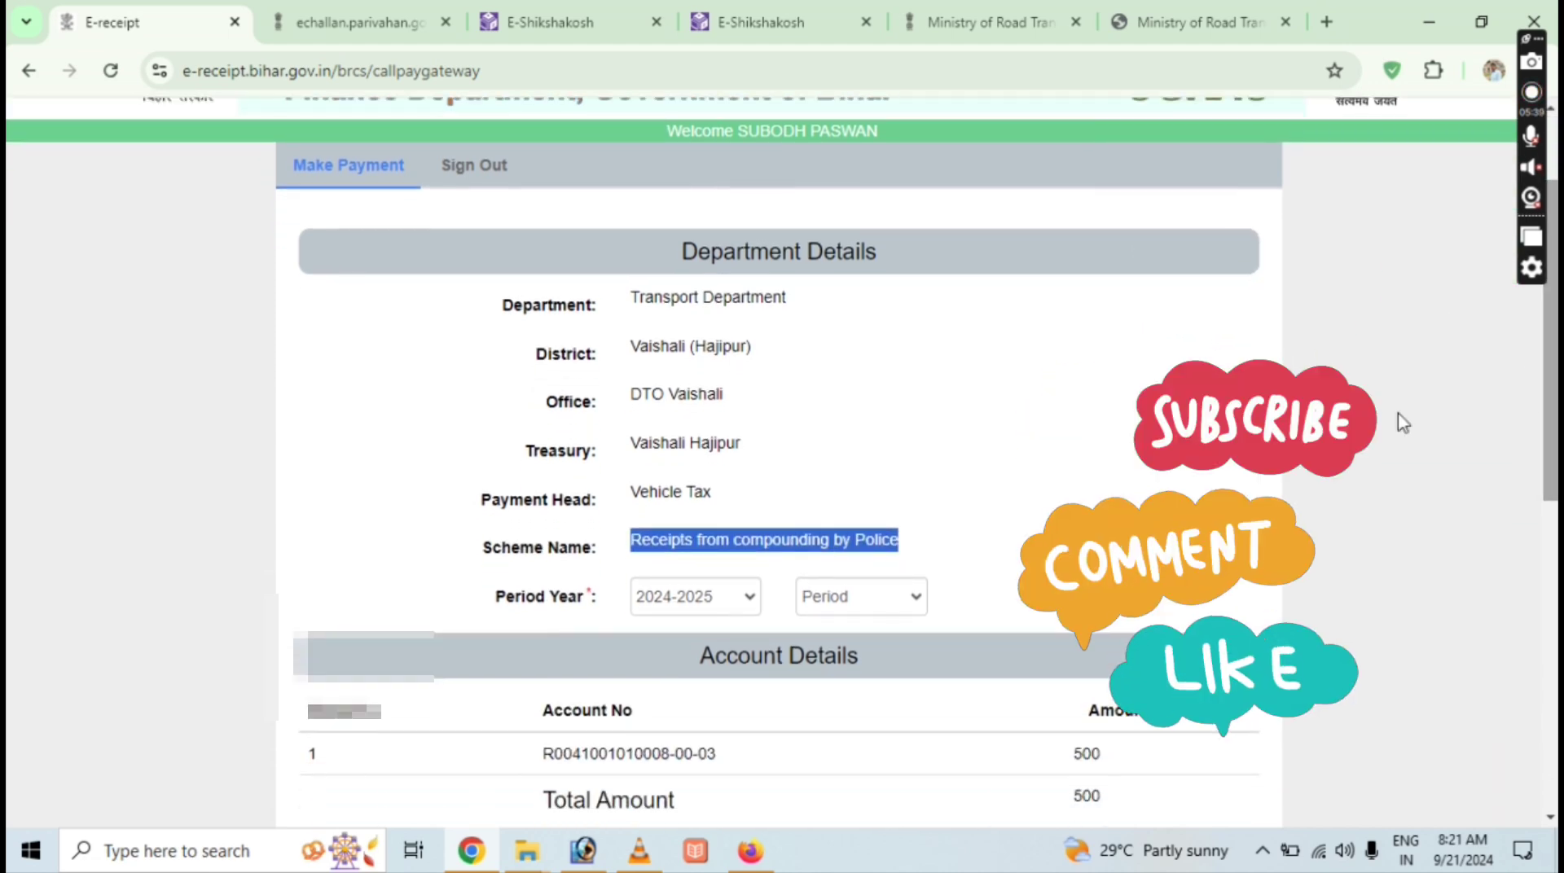
pyautogui.tripleClick(490, 607)
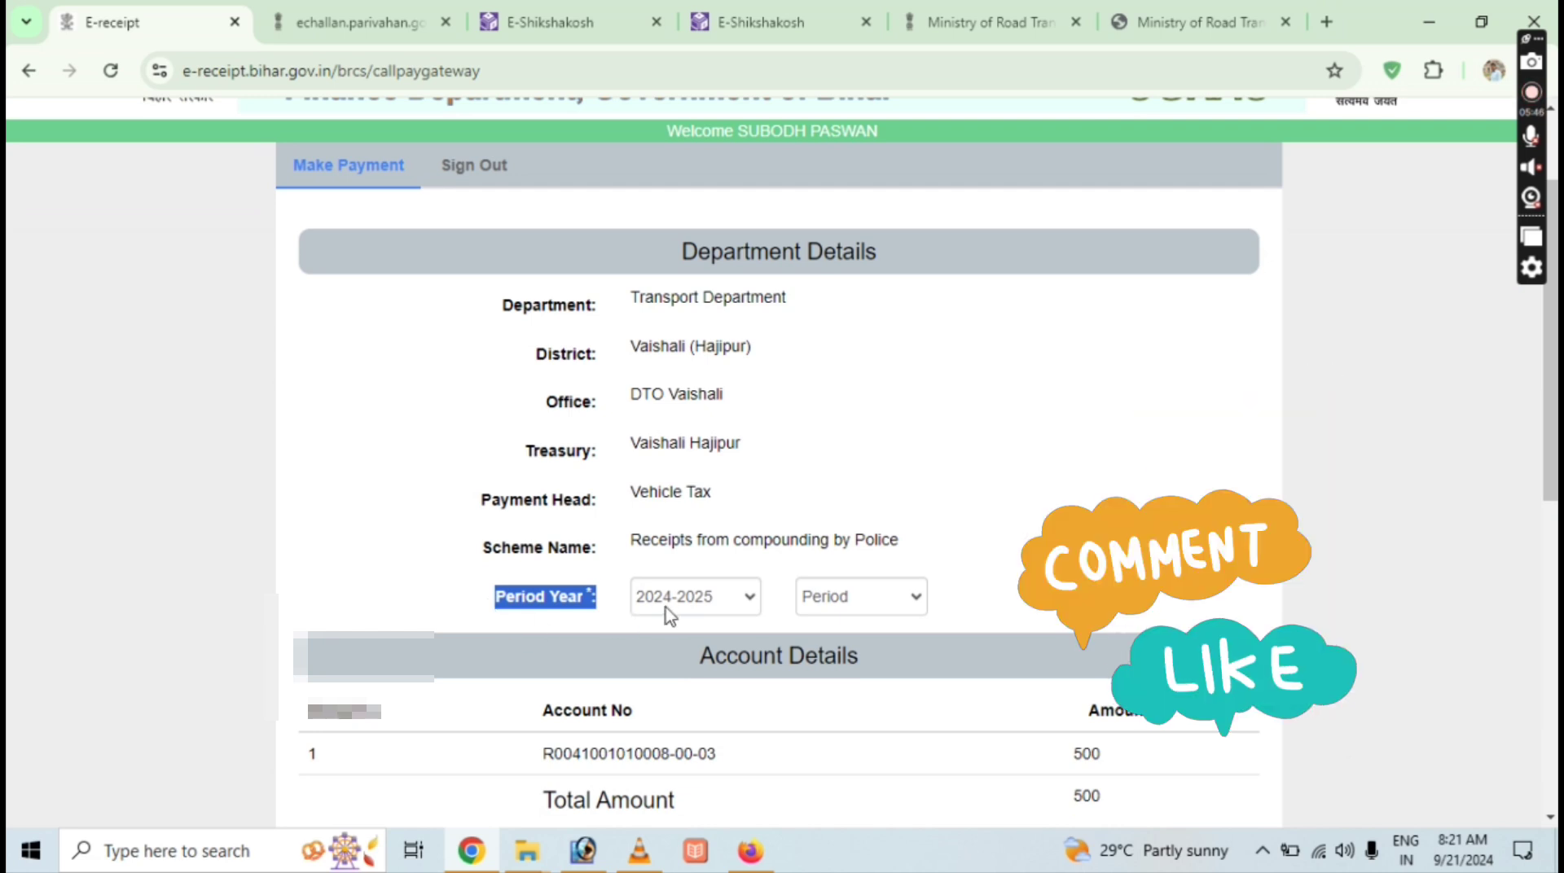
pyautogui.tripleClick(688, 539)
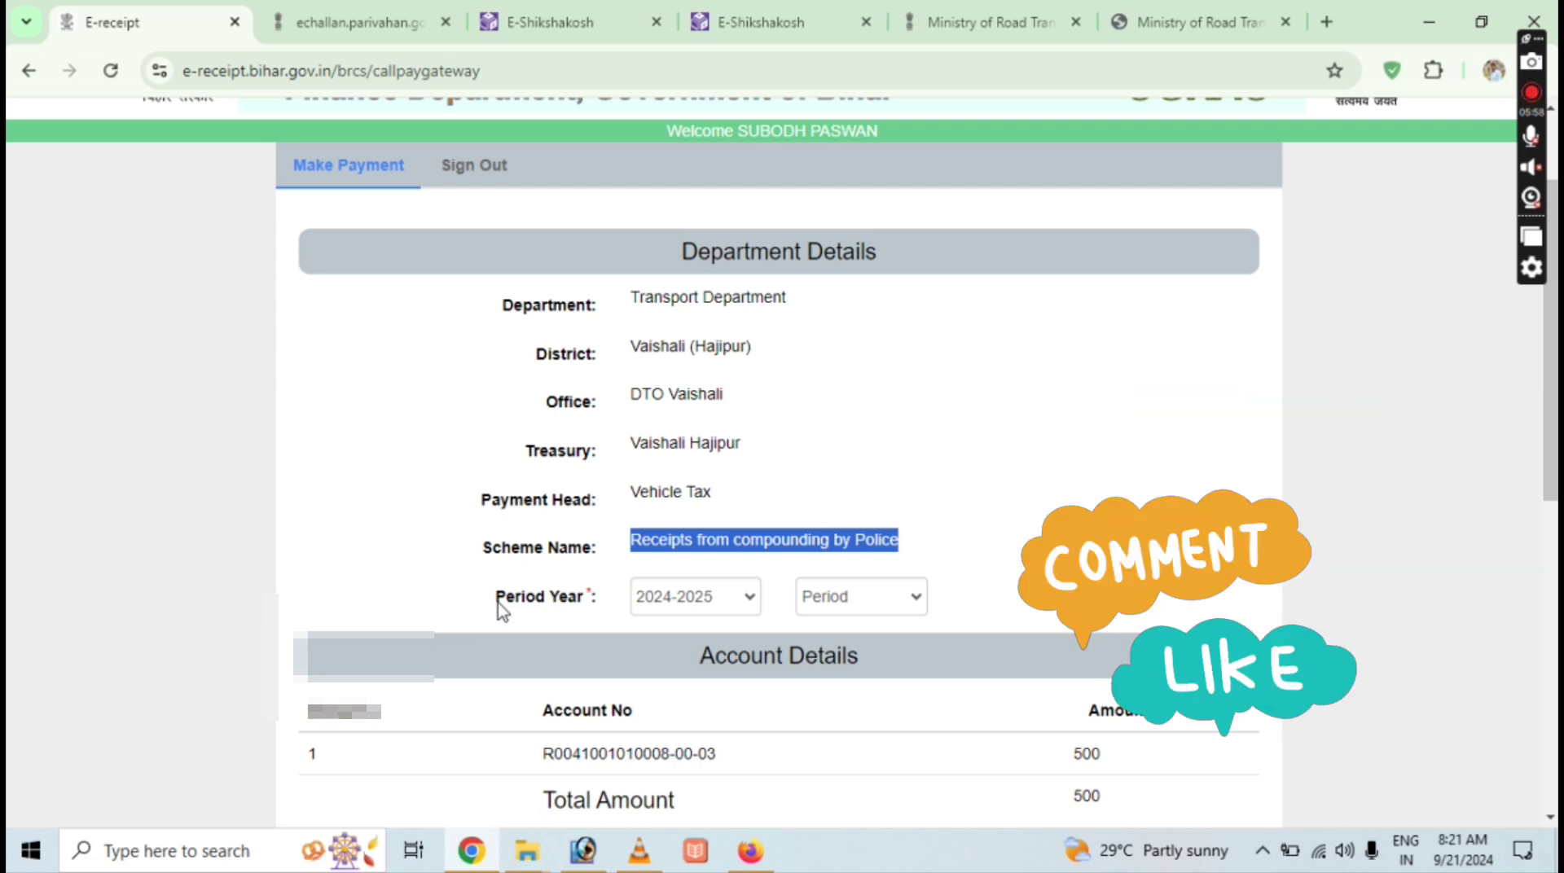
pyautogui.tripleClick(498, 599)
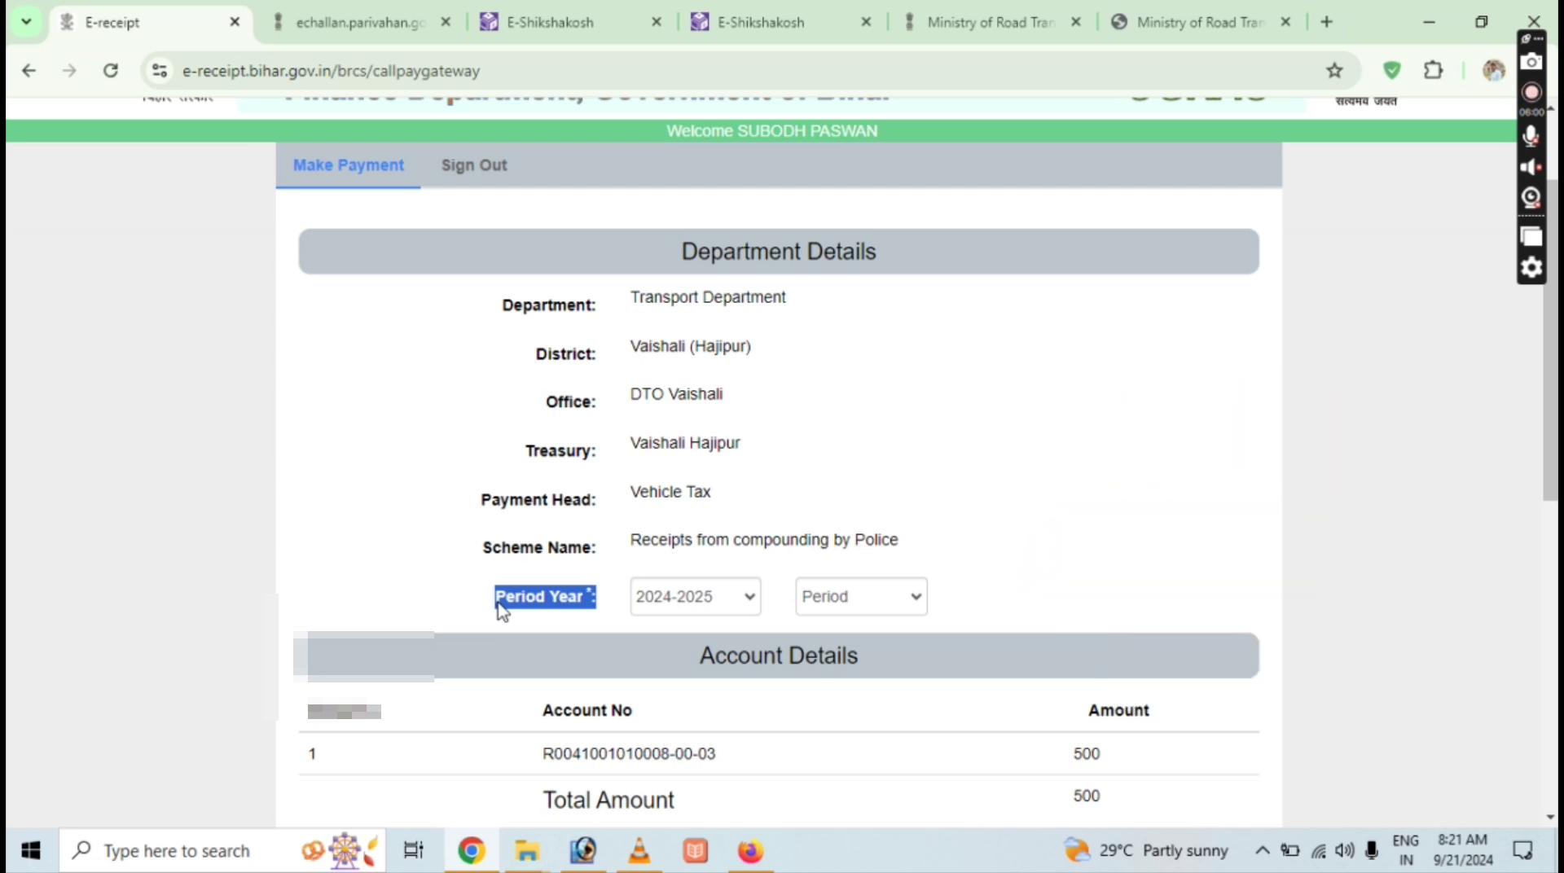
pyautogui.doubleClick(716, 538)
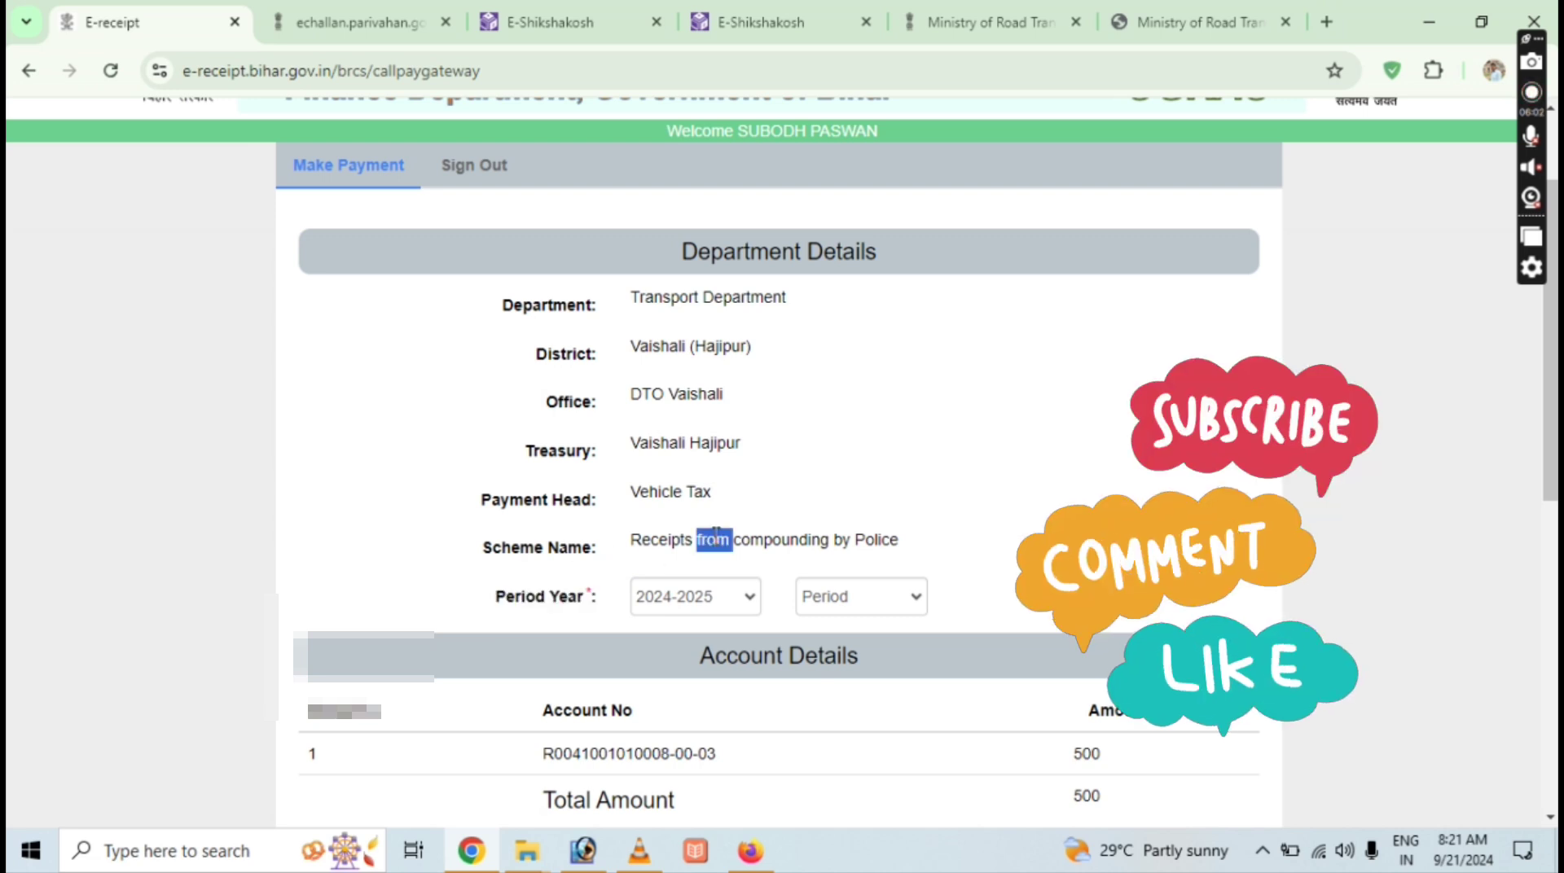
pyautogui.tripleClick(717, 536)
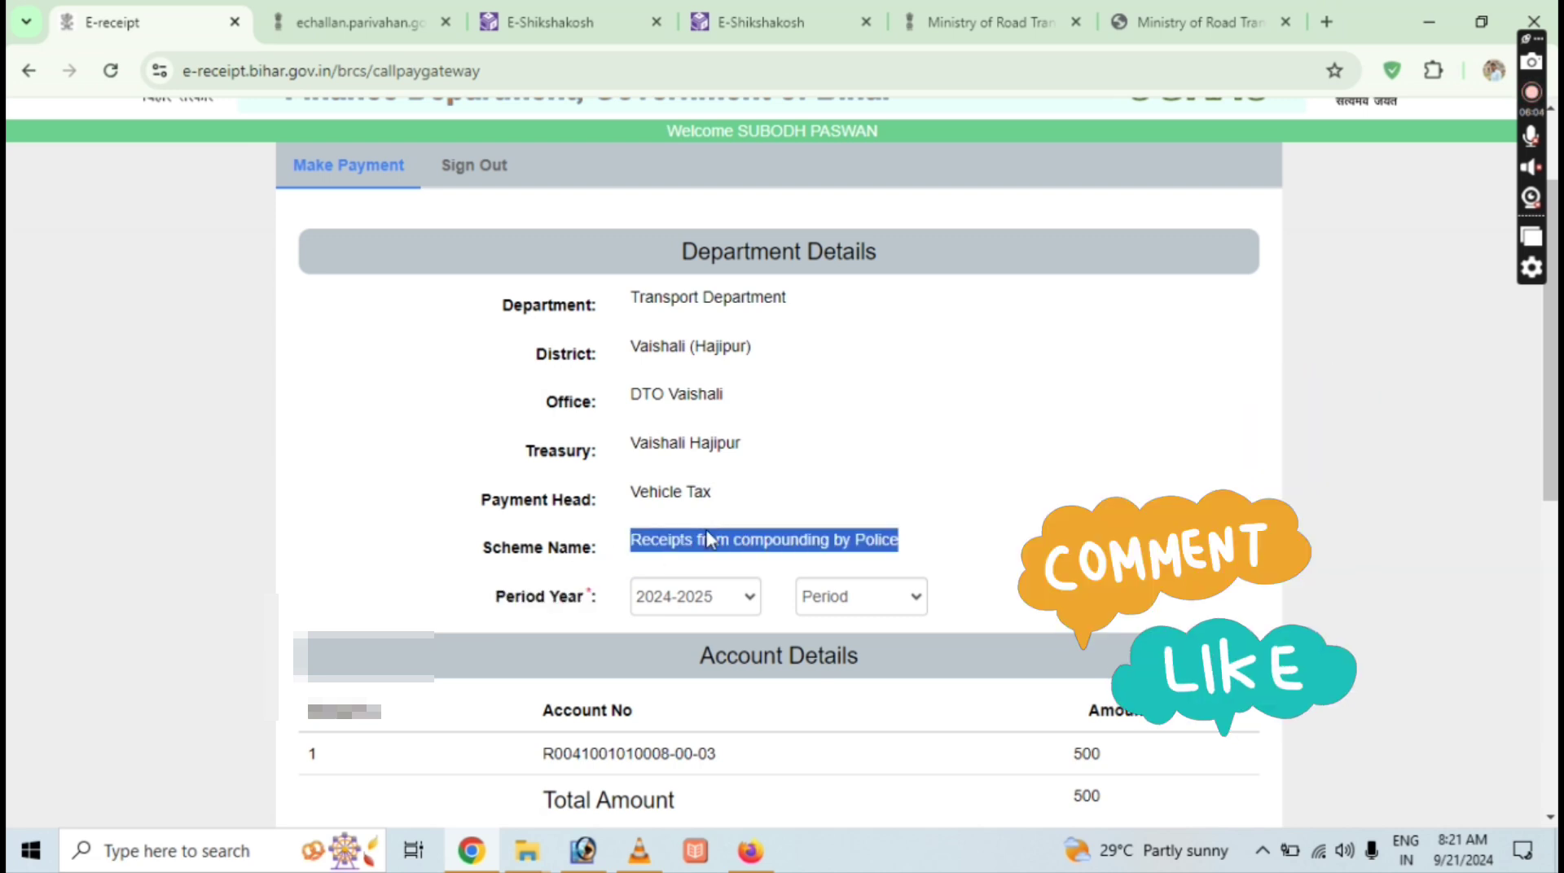
pyautogui.click(837, 607)
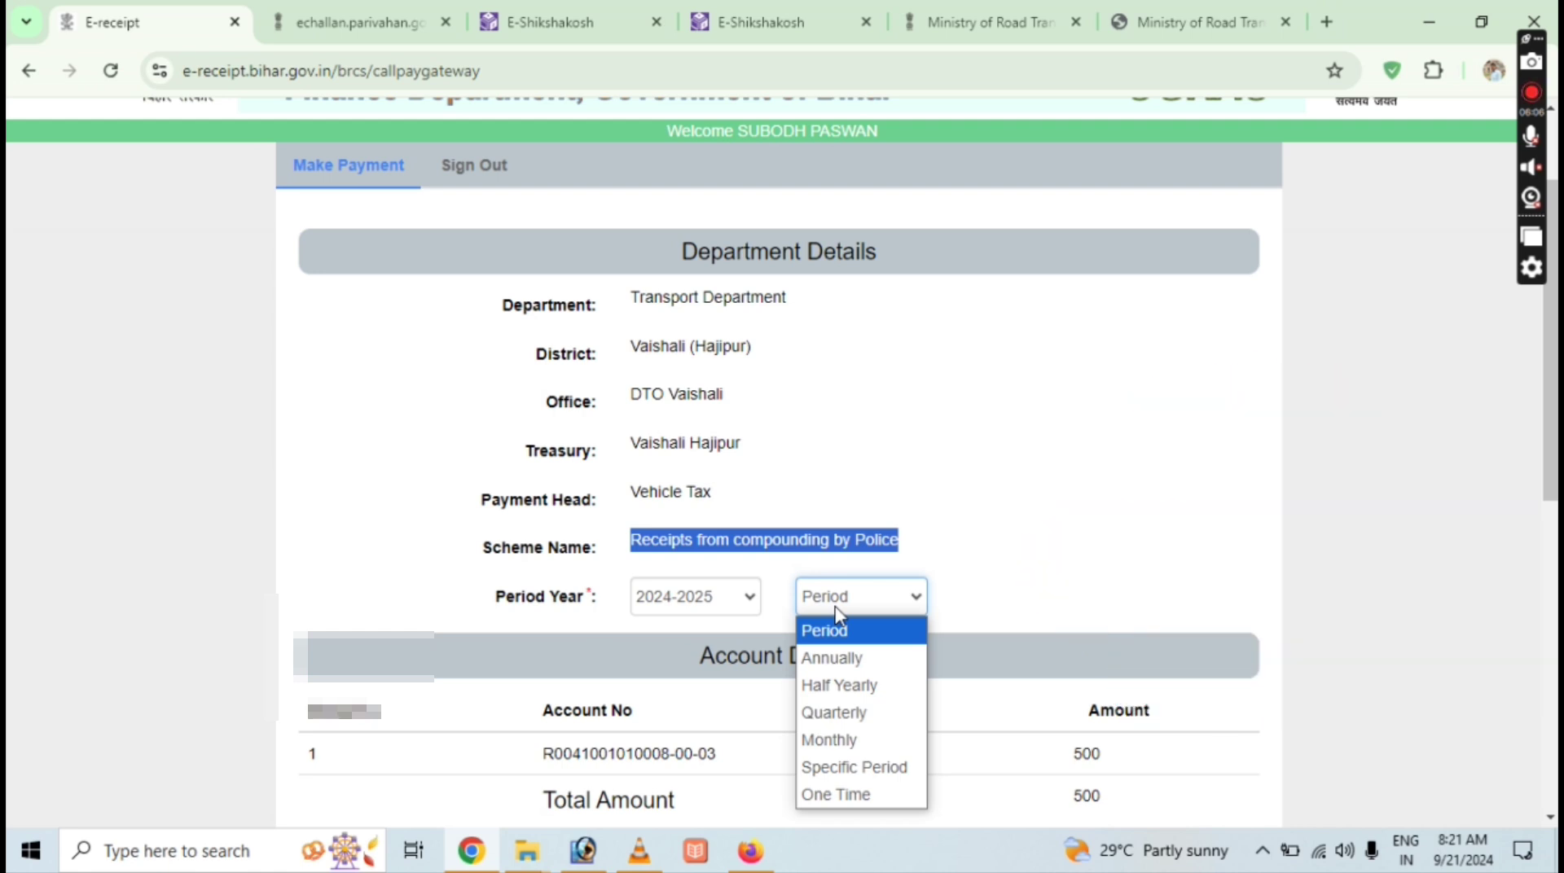
pyautogui.click(925, 574)
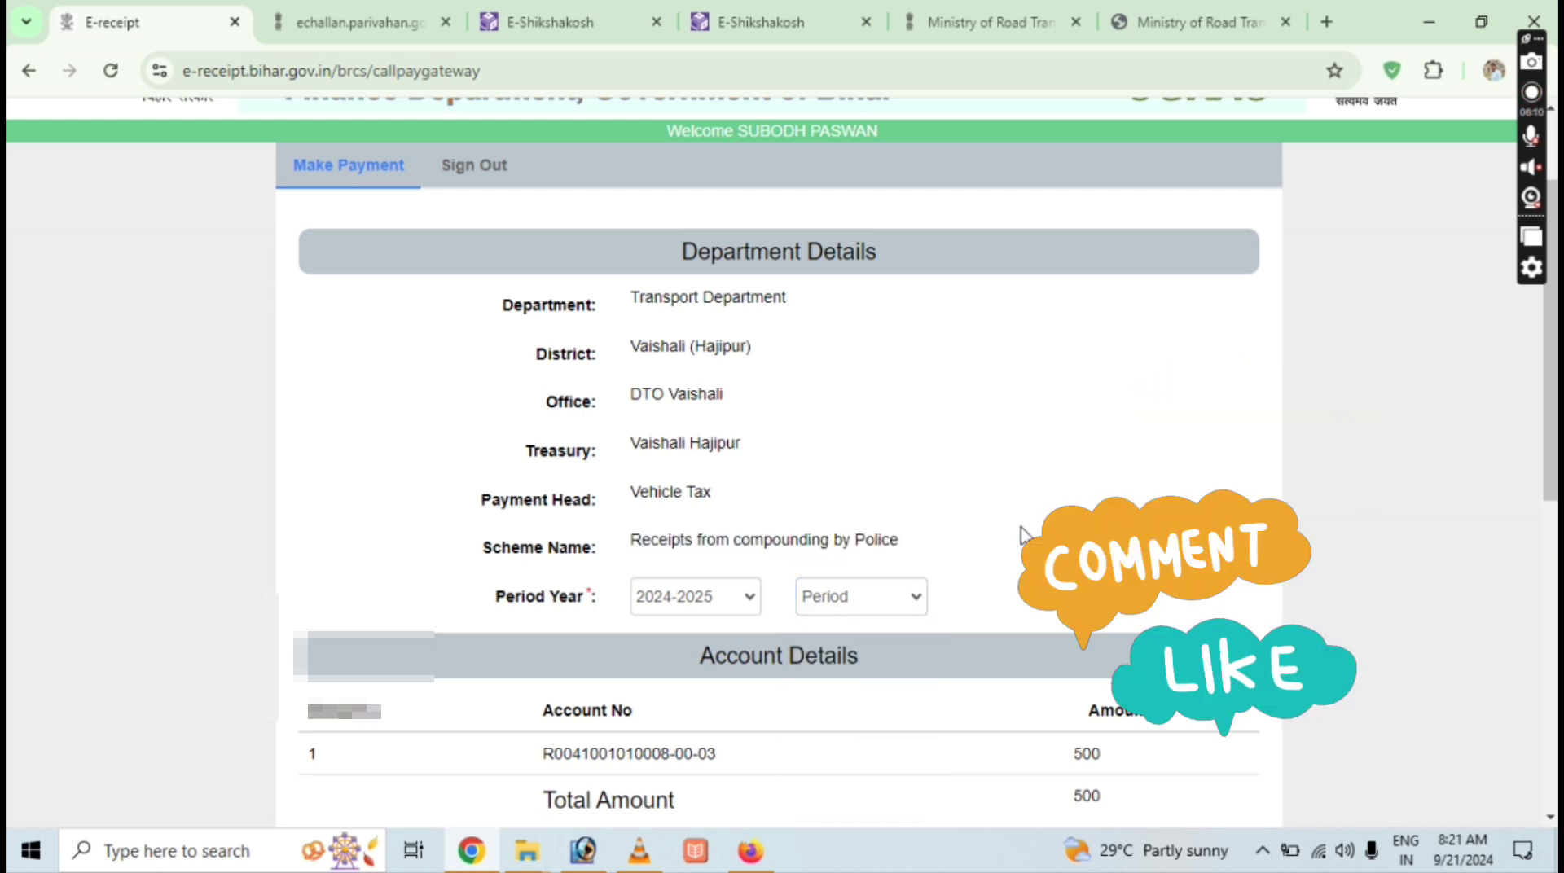
# Keep Period Year at 2024-2025 and choose One Time as the payment period.
pyautogui.click(657, 599)
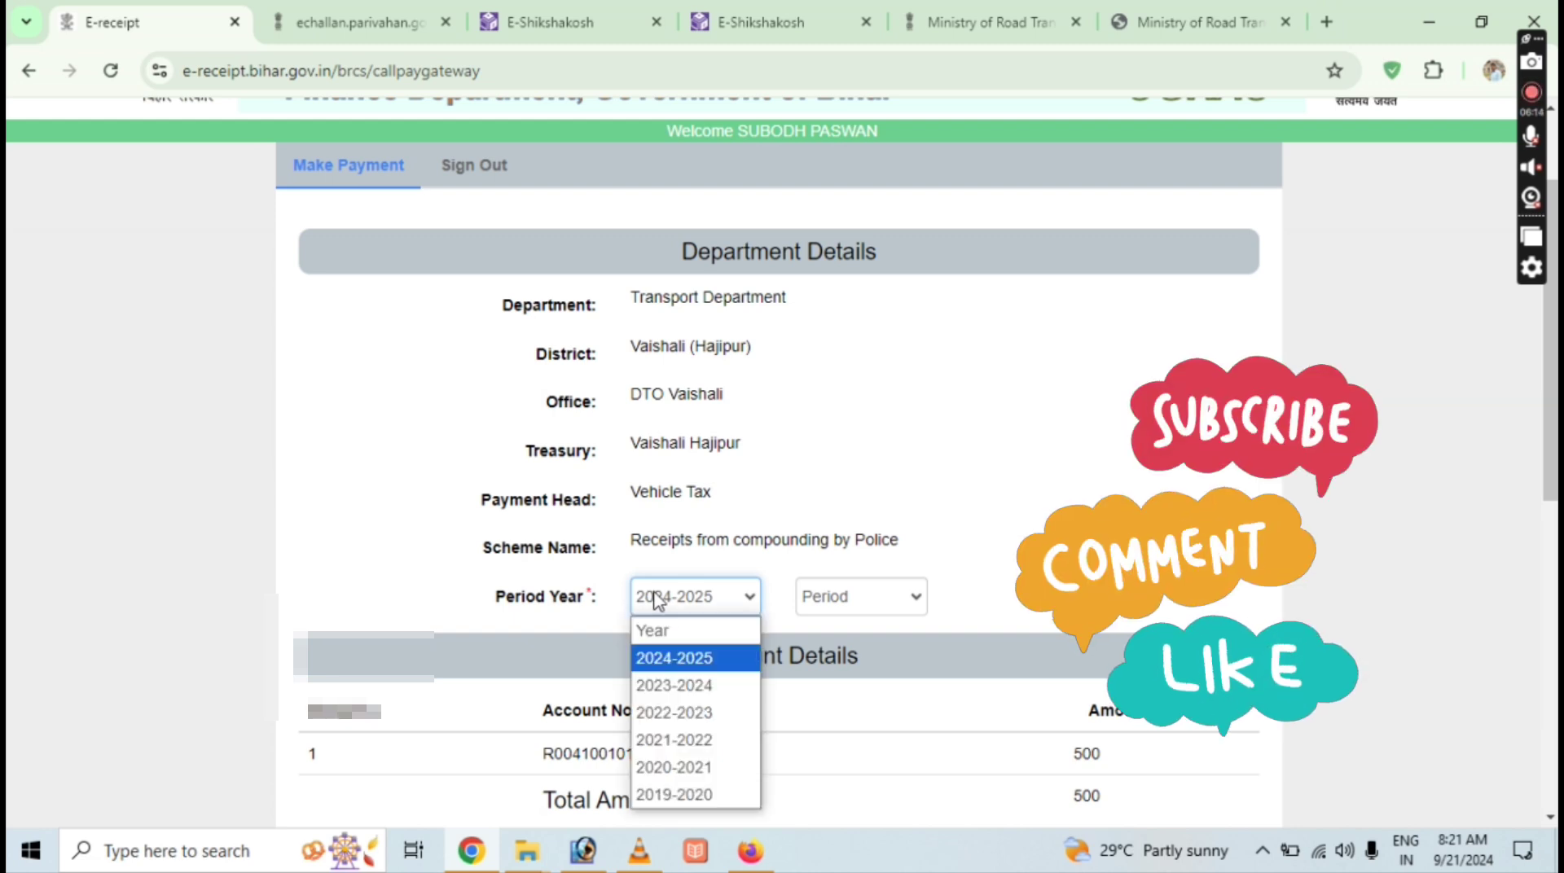
pyautogui.click(652, 600)
pyautogui.tripleClick(533, 600)
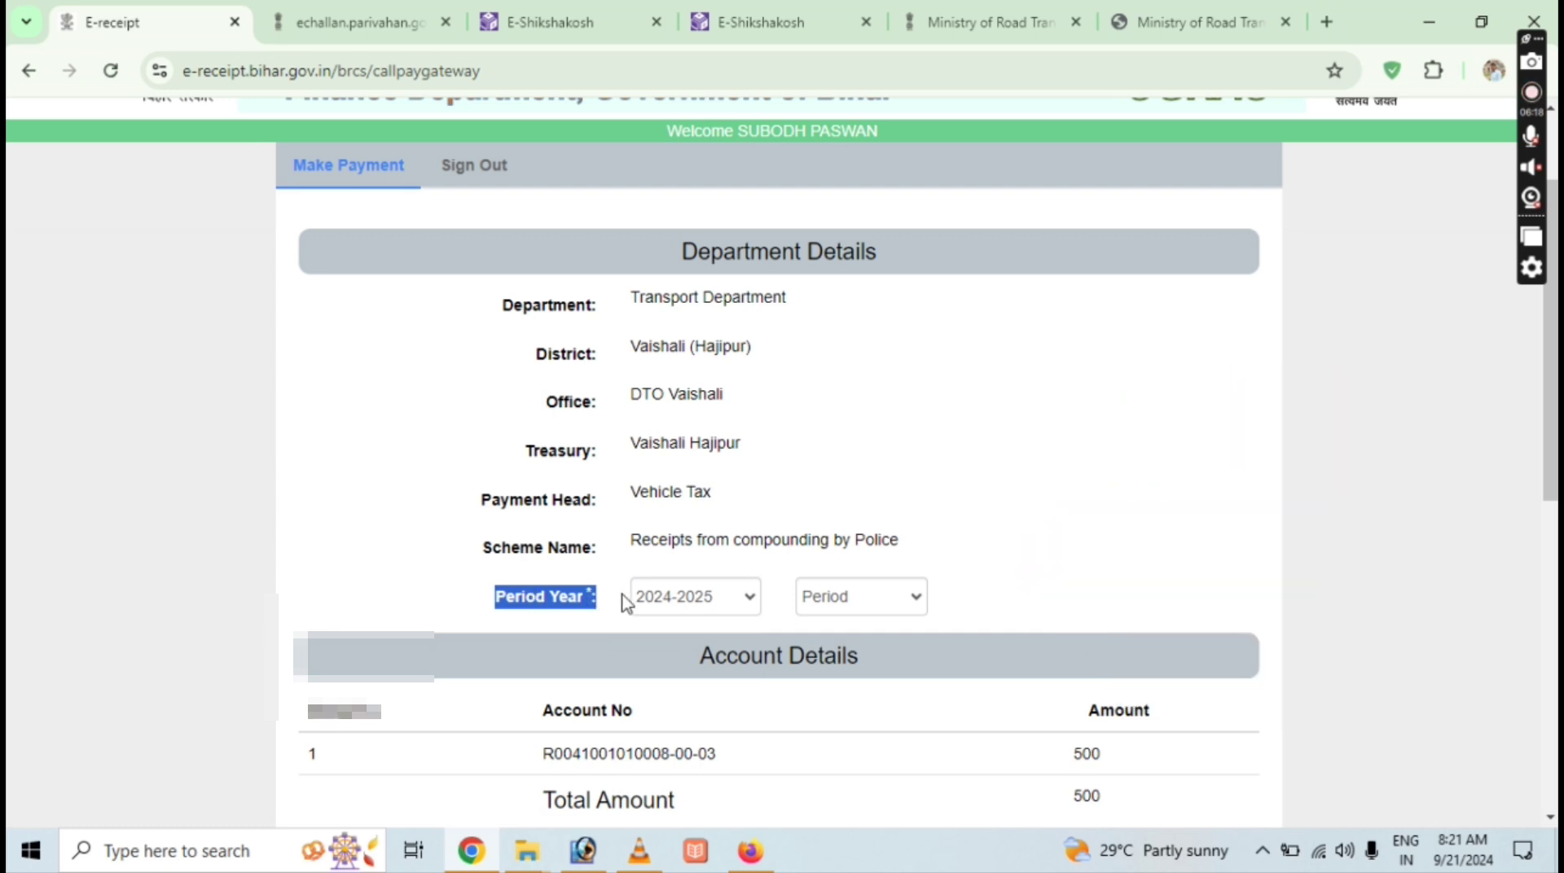
pyautogui.click(841, 596)
pyautogui.click(848, 594)
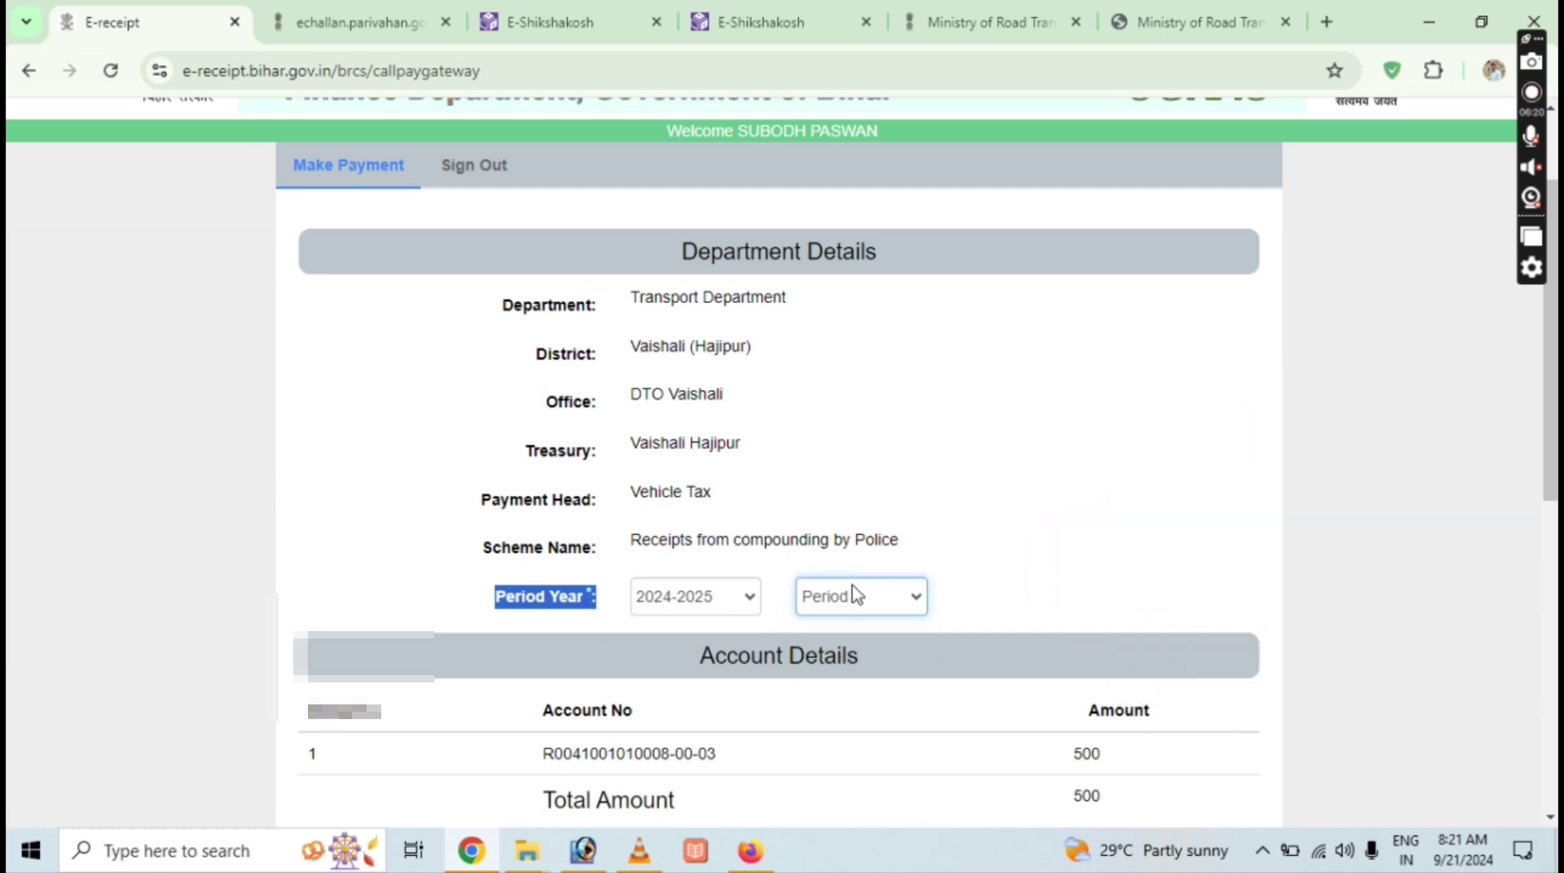
pyautogui.click(852, 595)
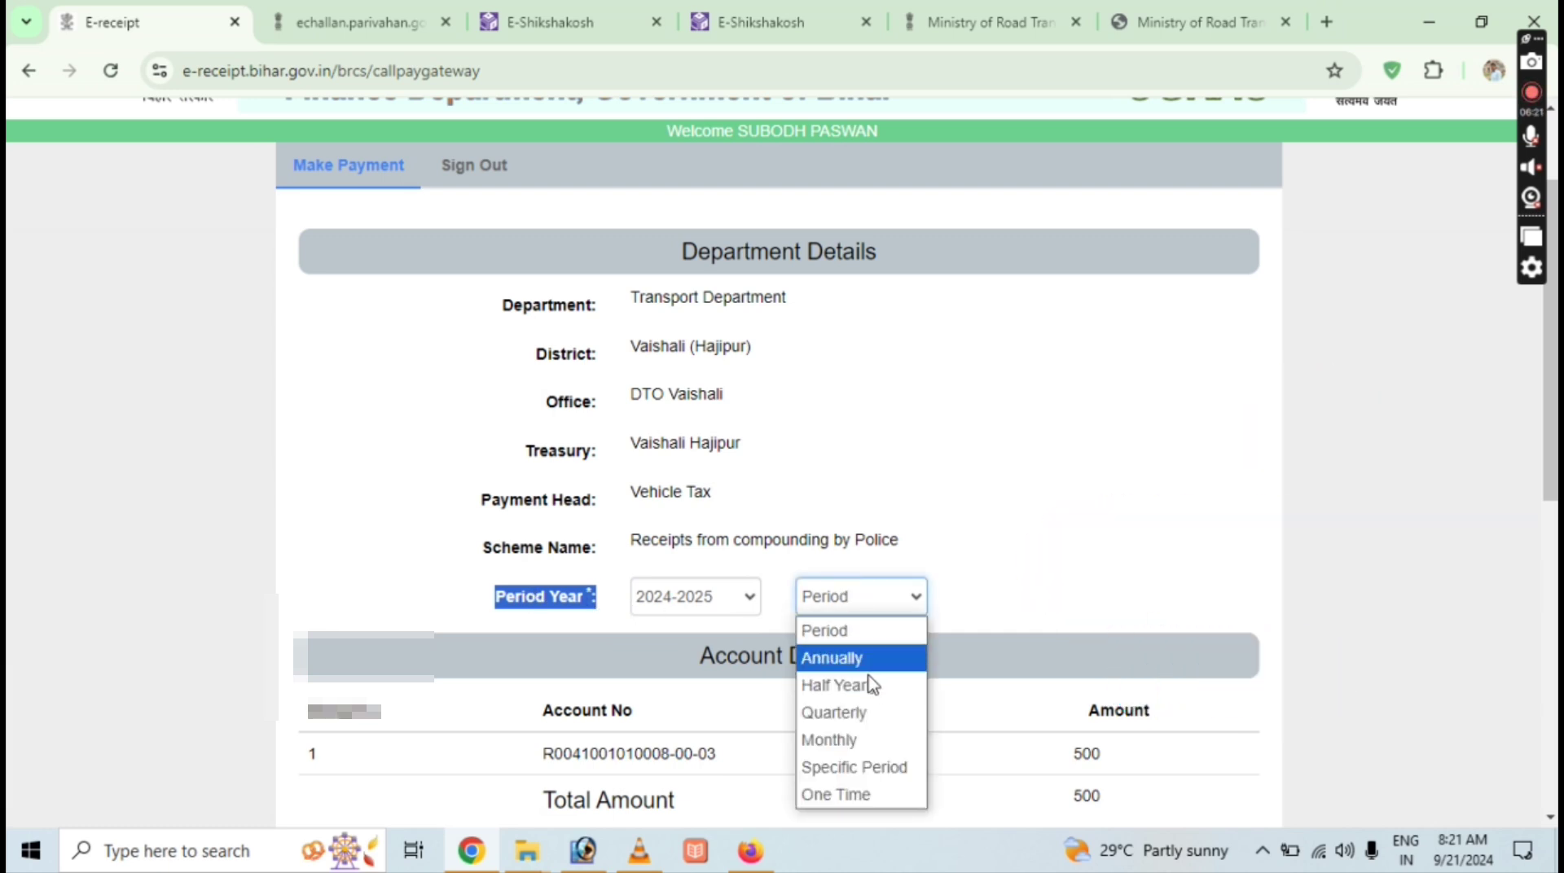
pyautogui.click(850, 796)
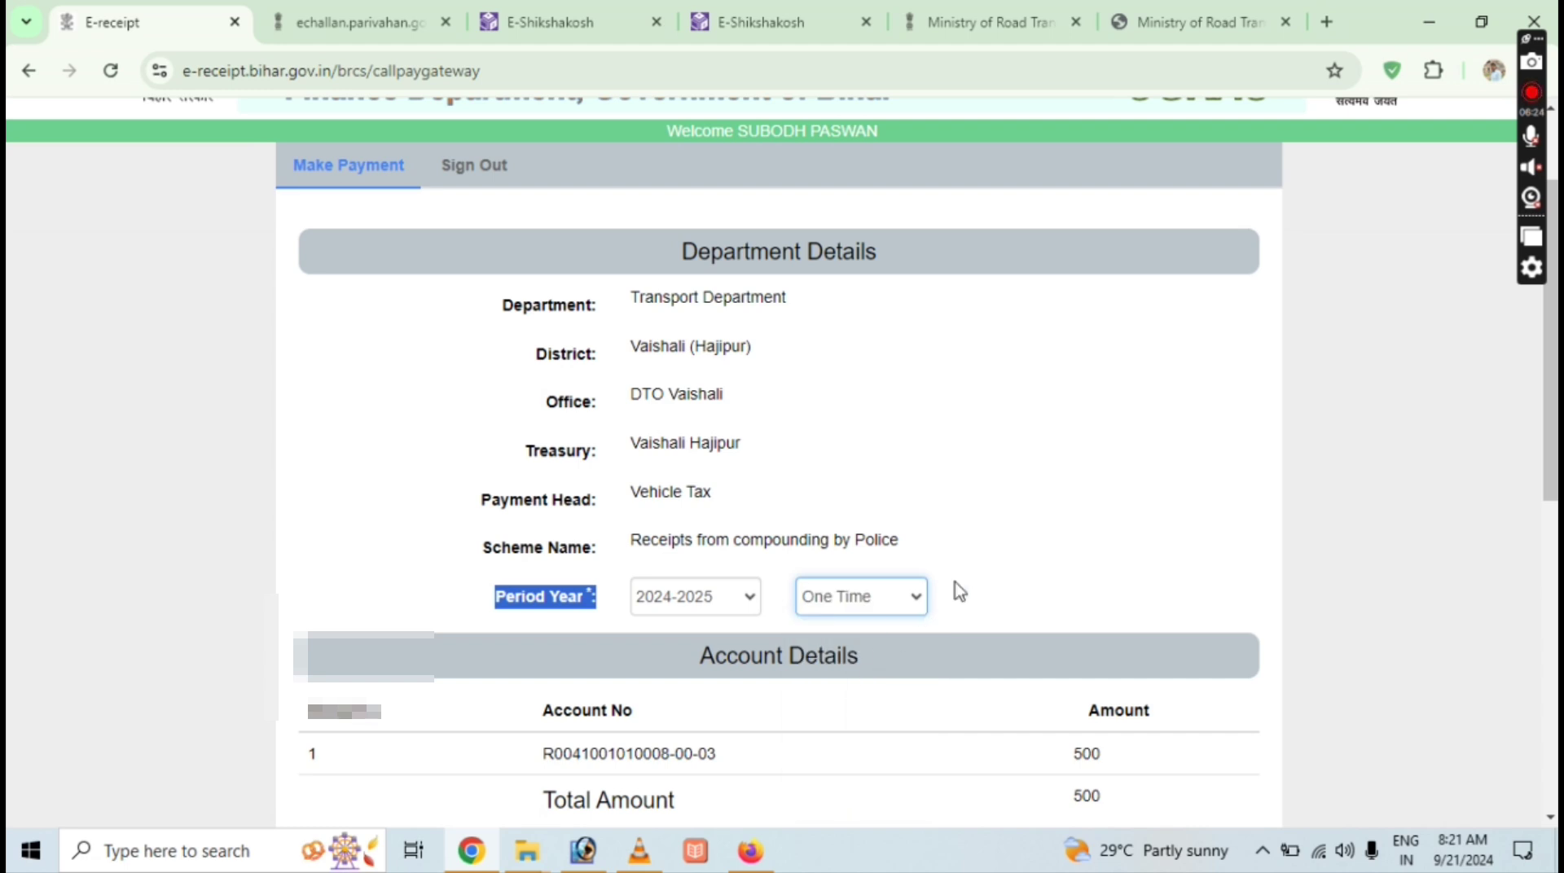
# Pick the paying bank under Select Bank and submit the OGRAS form to reach SBIePay Lite.
pyautogui.scroll(-4, 1034, 539)
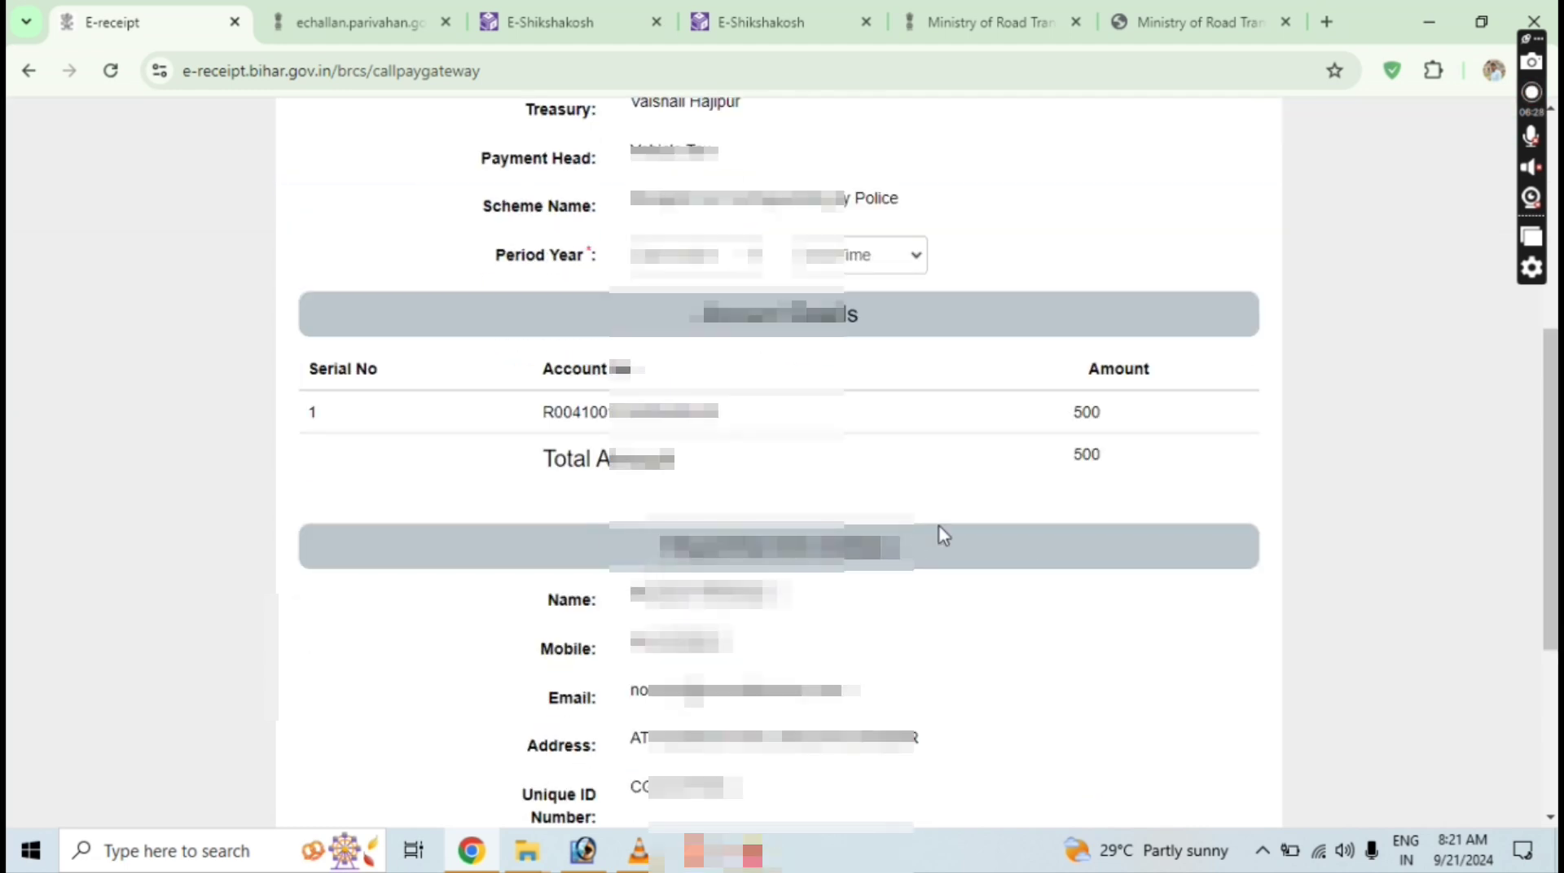
pyautogui.scroll(-4, 750, 452)
pyautogui.scroll(-1, 780, 452)
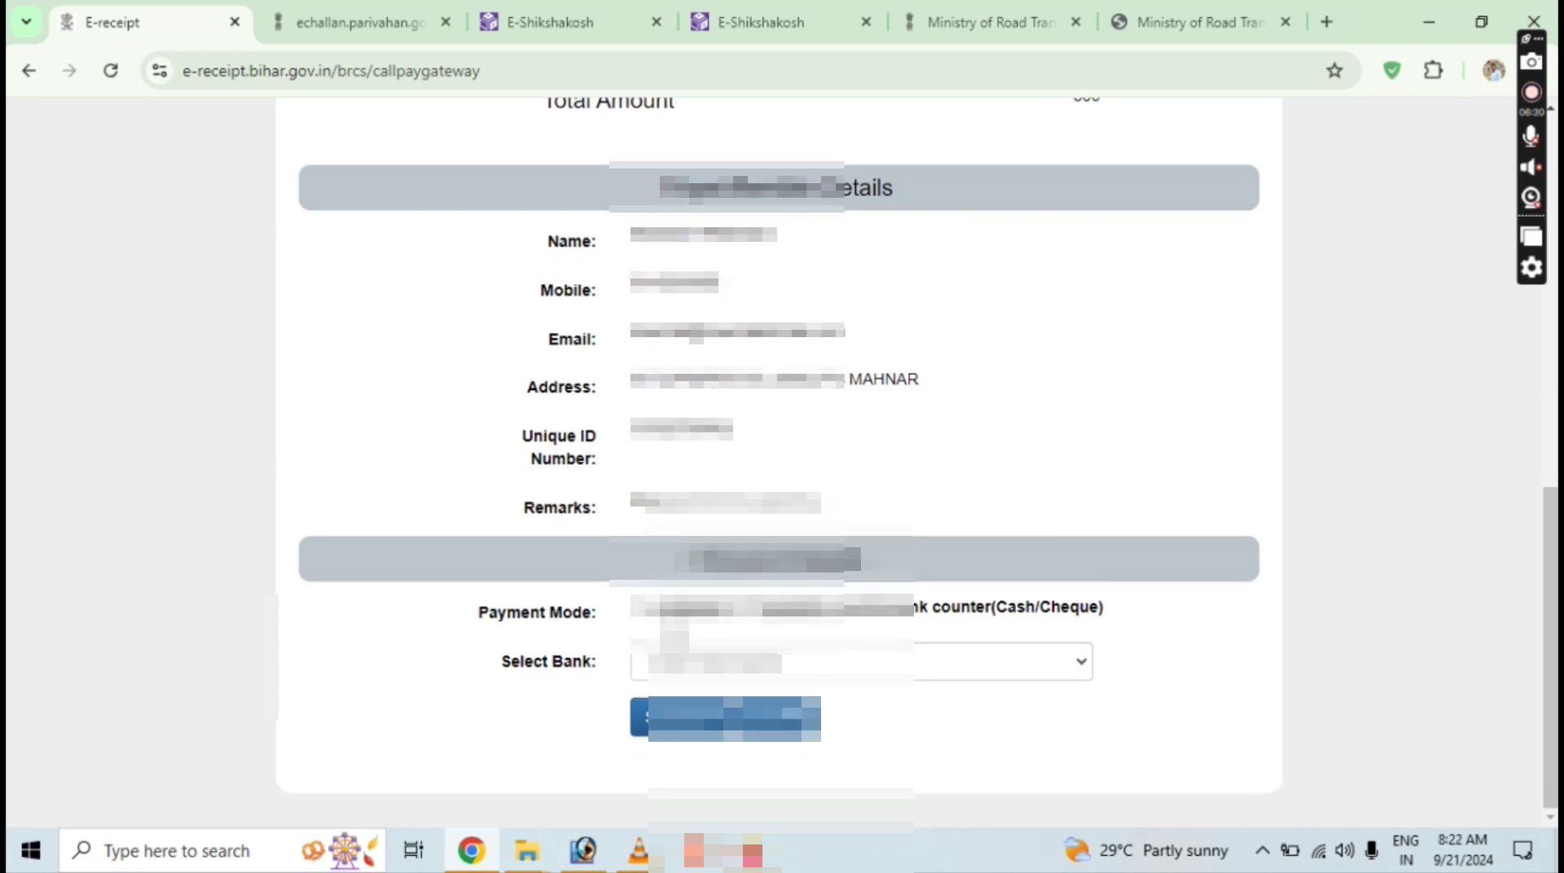
pyautogui.click(1076, 661)
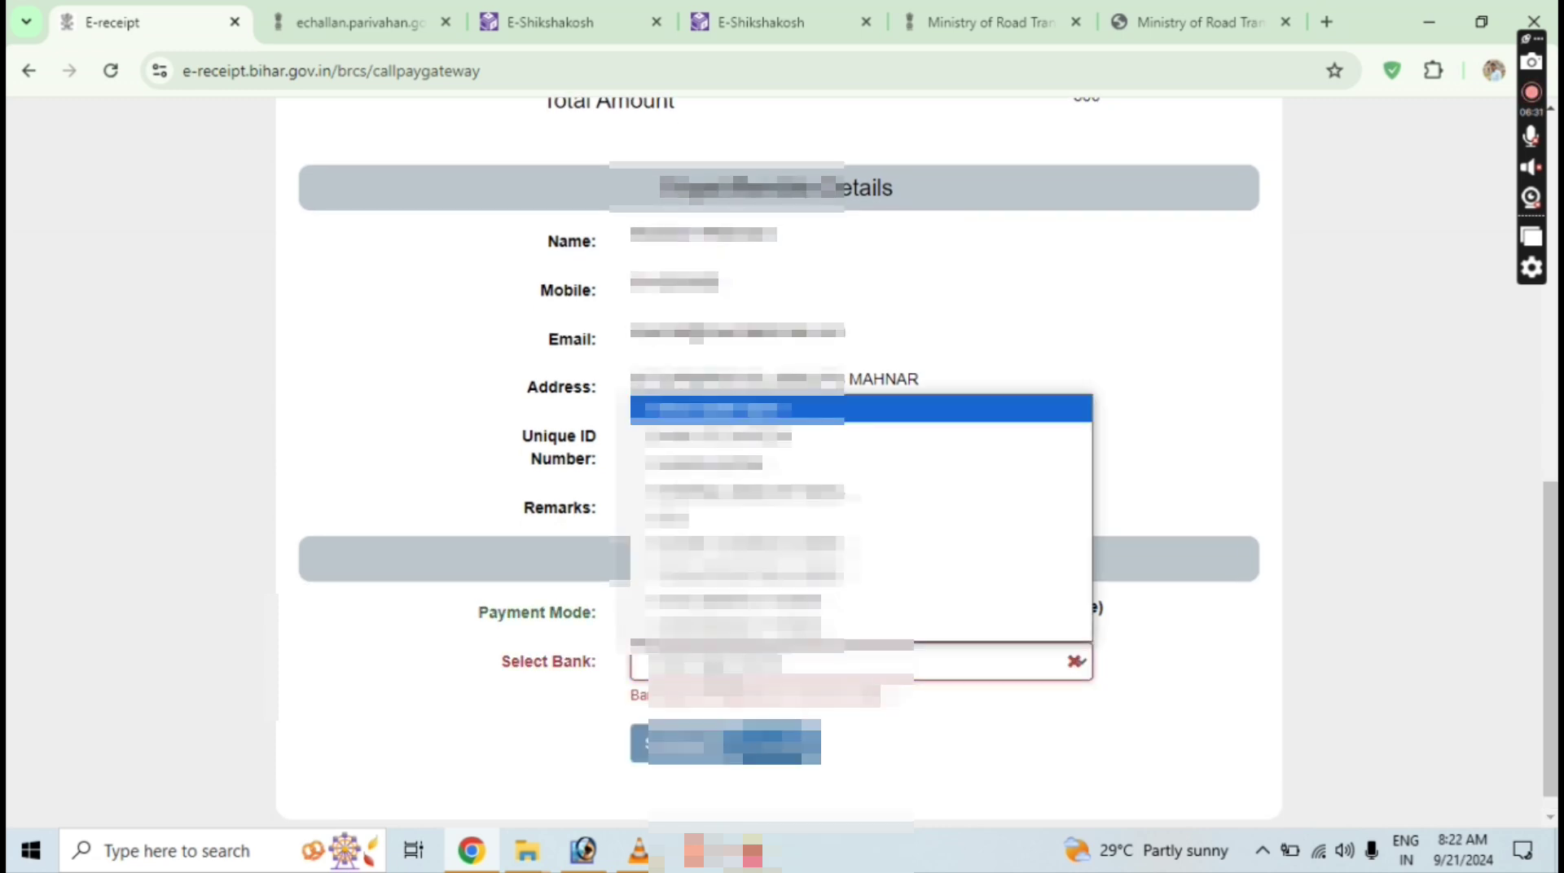
pyautogui.click(1068, 609)
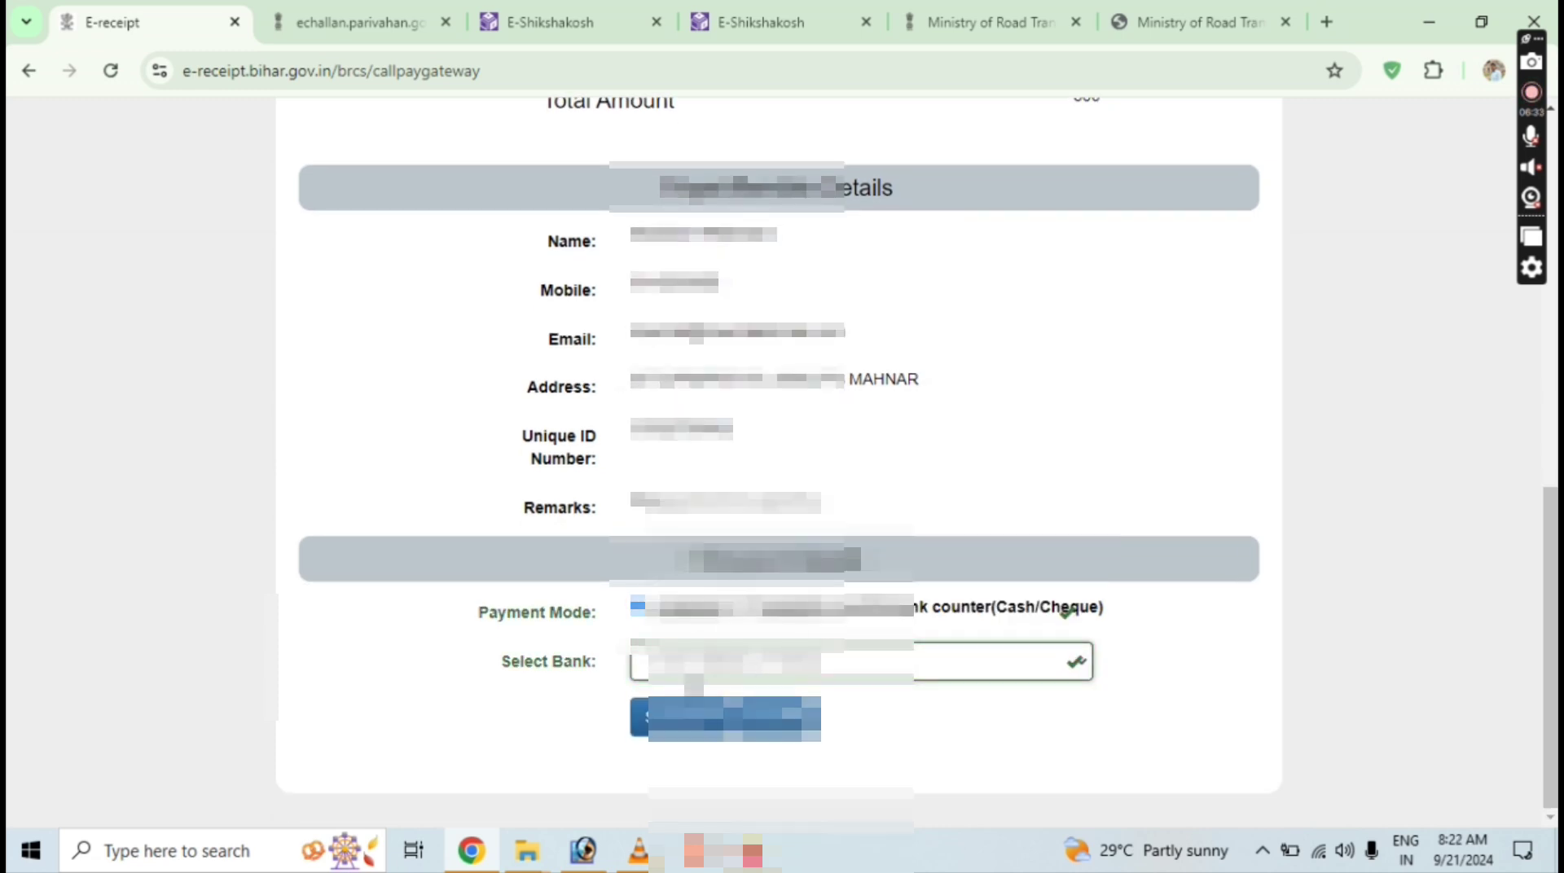
pyautogui.click(641, 733)
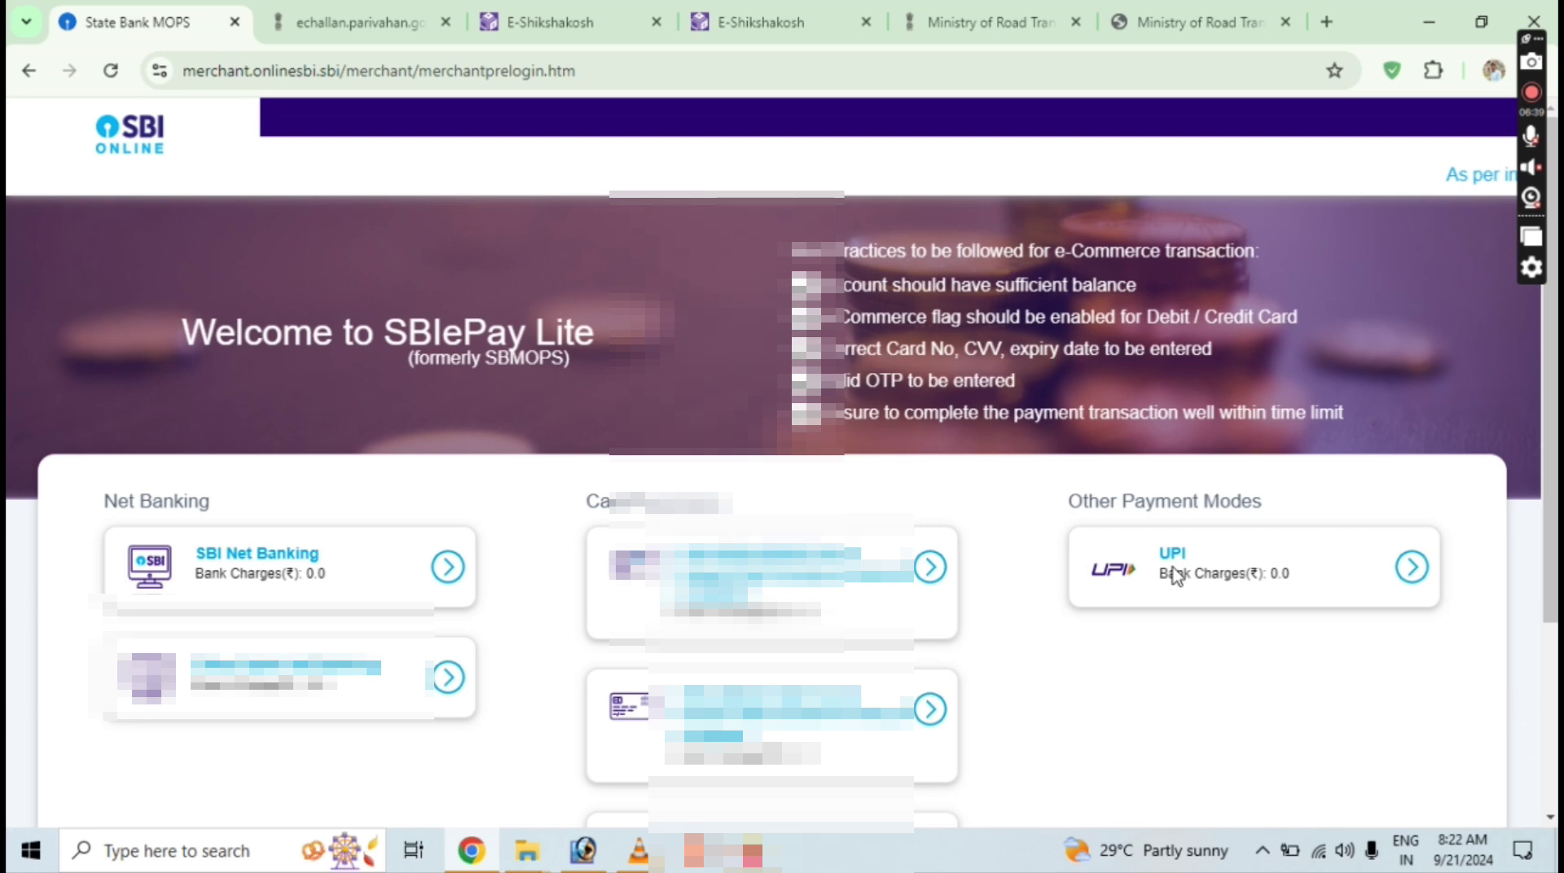
# Choose UPI under Other Payment Modes in SBIePay Lite to pay the ₹500.
pyautogui.click(1174, 576)
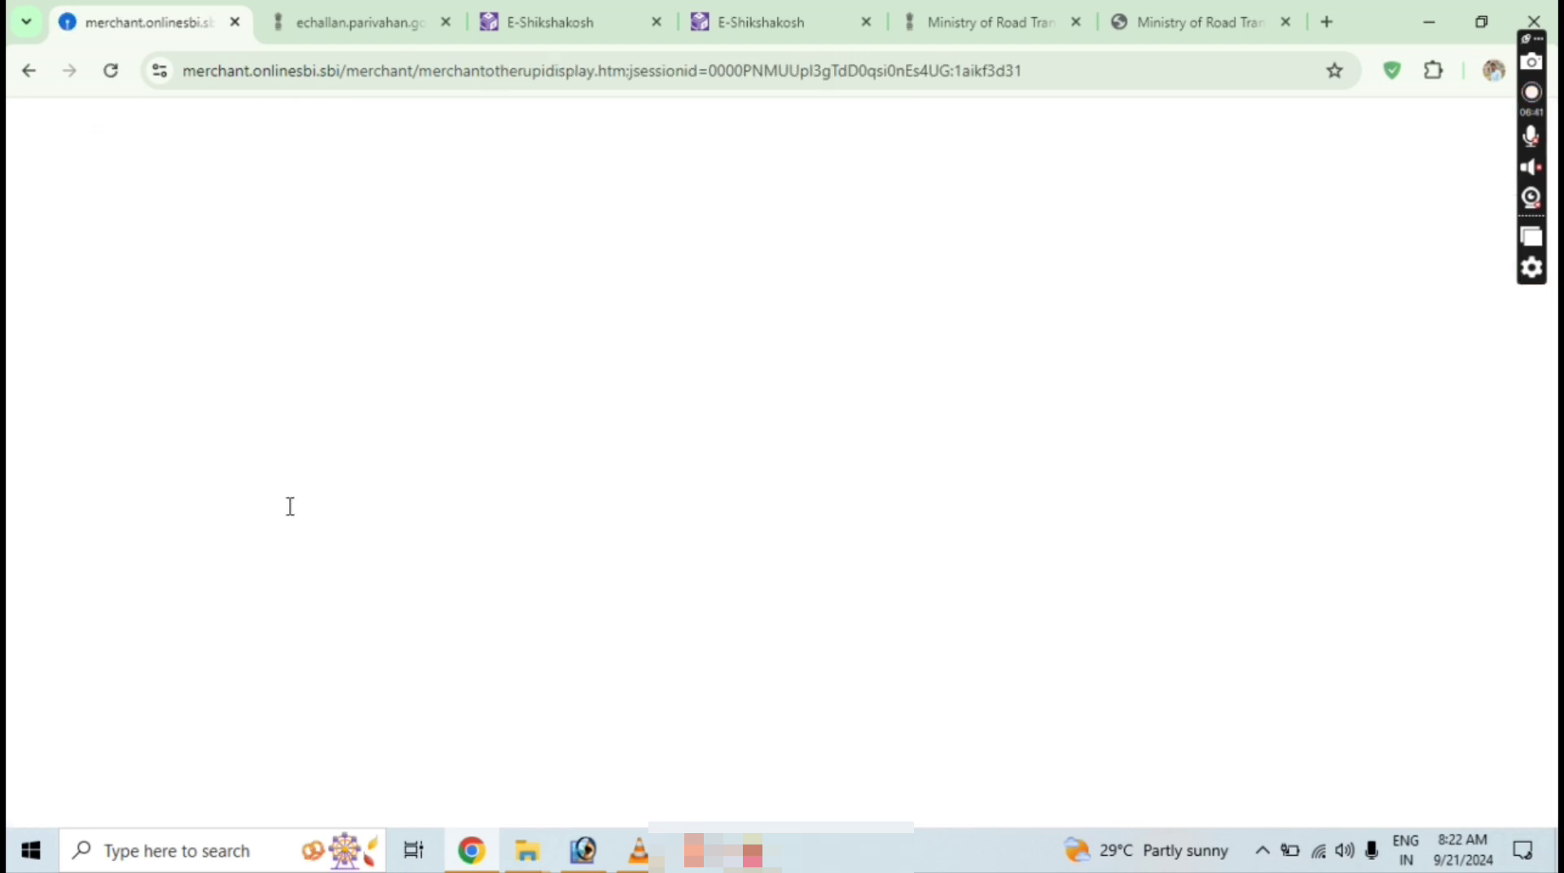
pyautogui.scroll(-10, 440, 489)
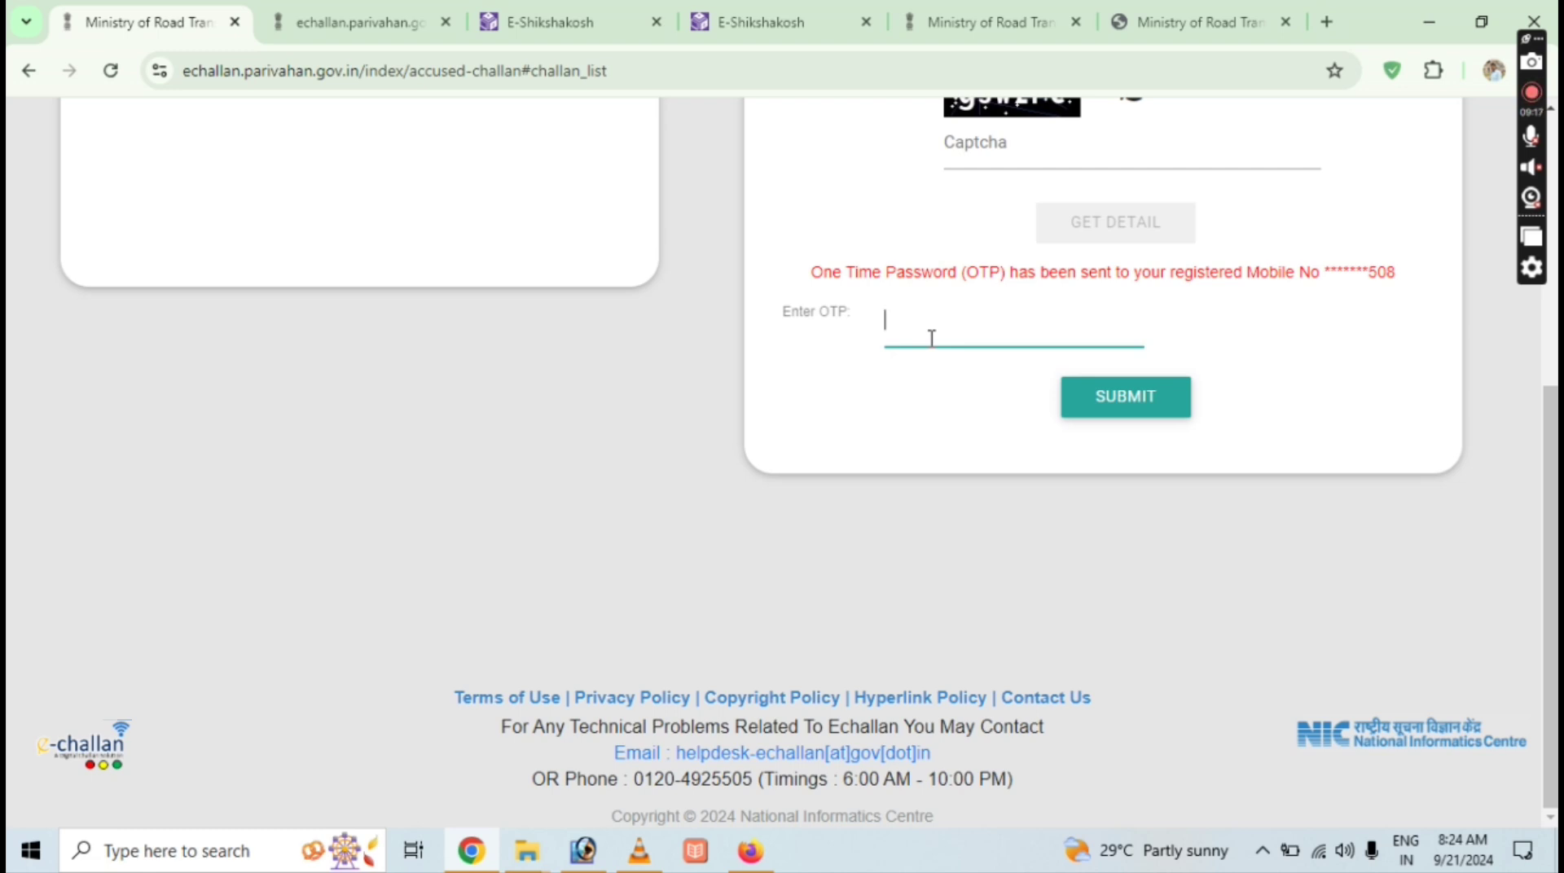
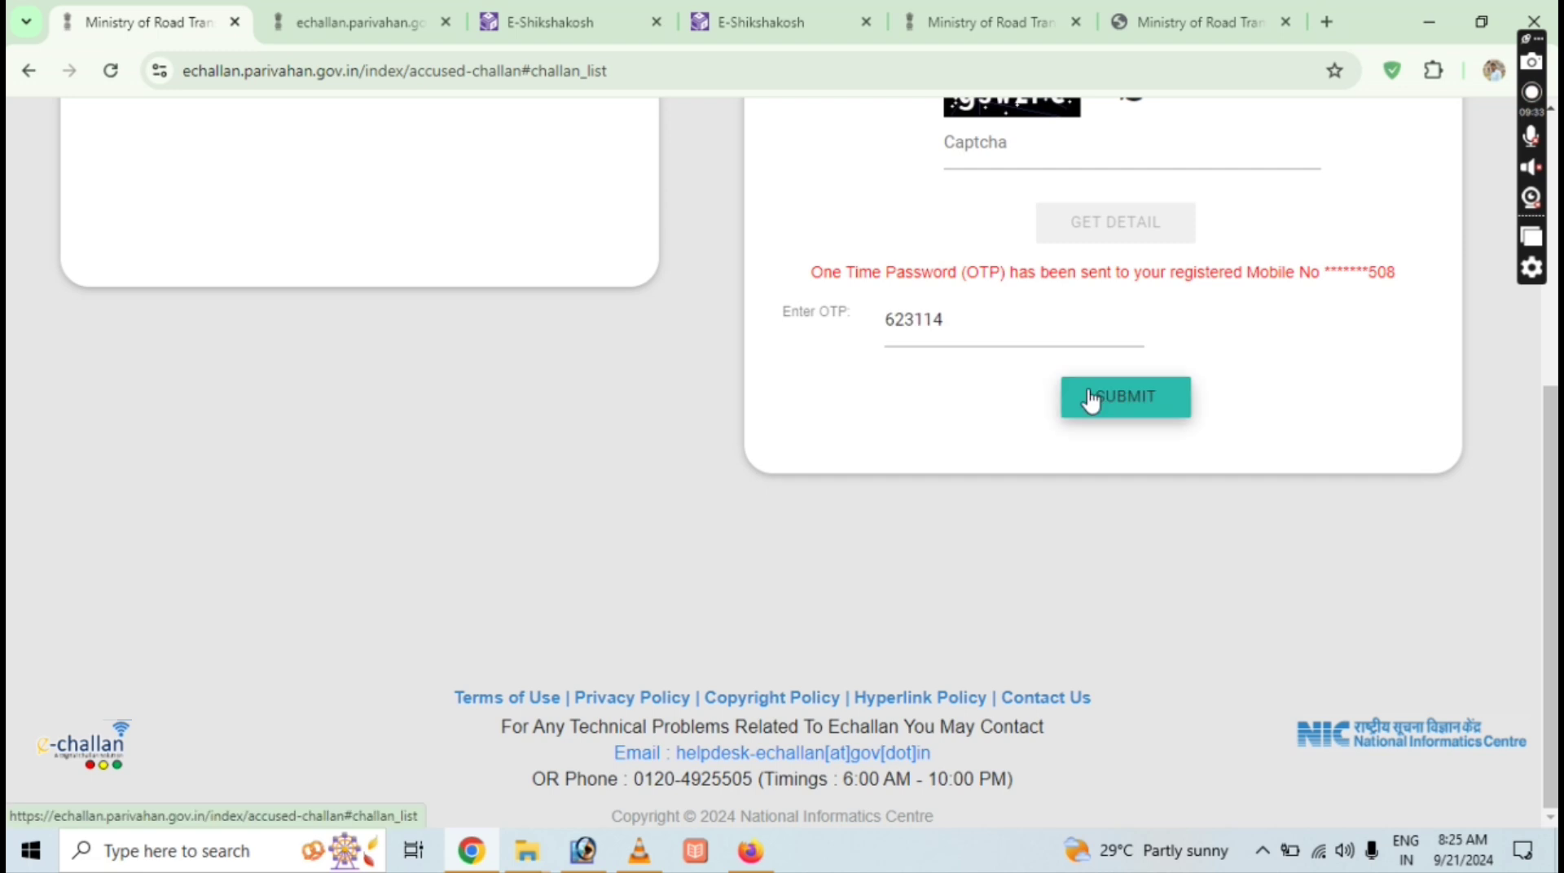
# Enter the OTP from the registered mobile, list the challans, and verify the payment status.
pyautogui.click(1110, 395)
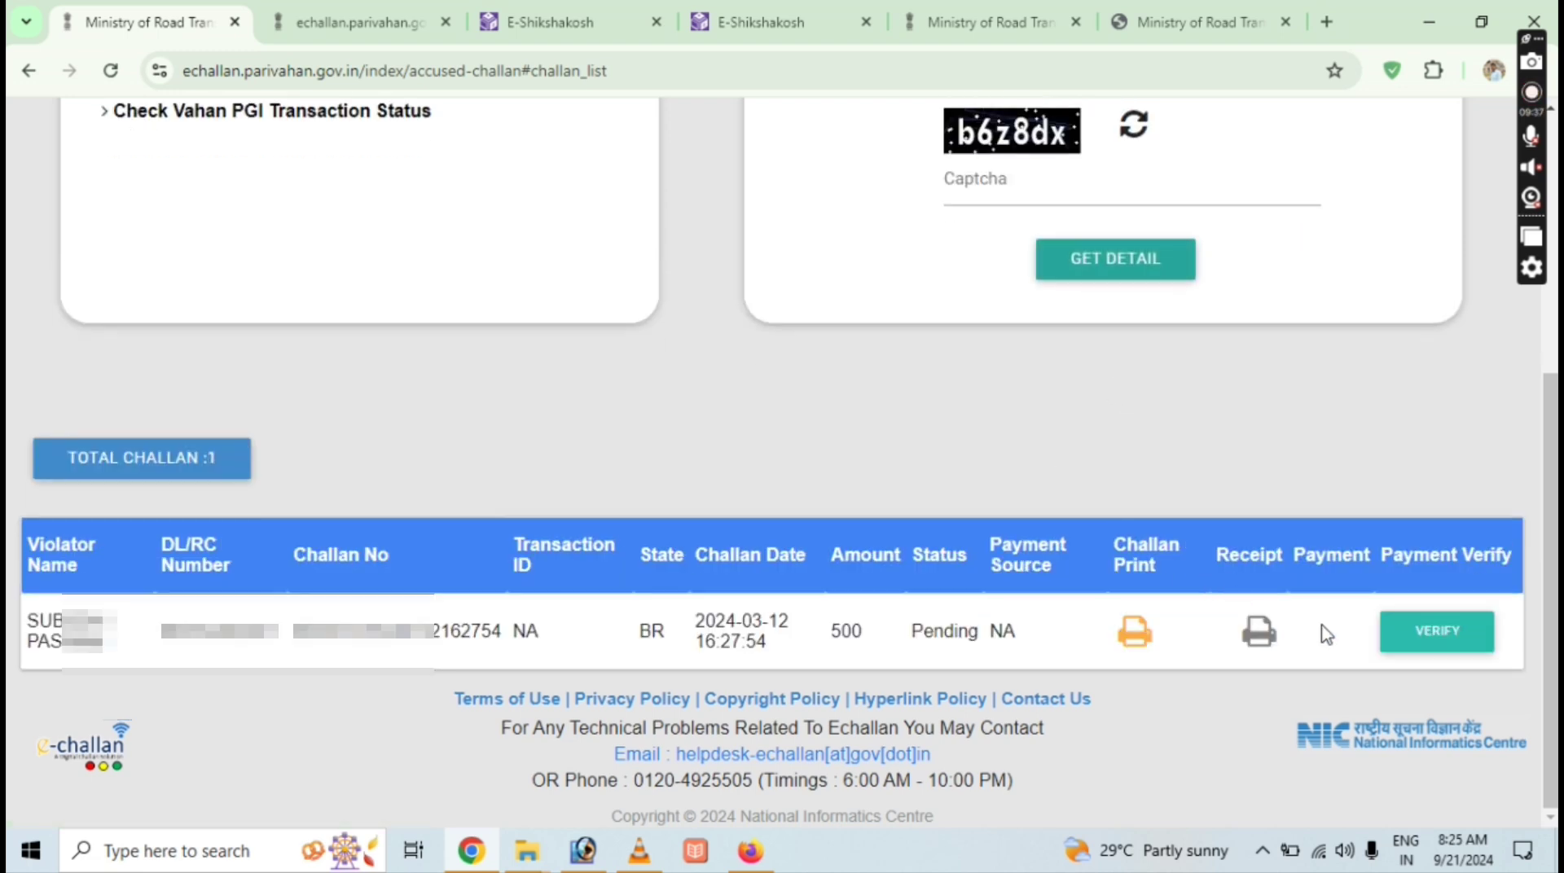
pyautogui.click(1384, 618)
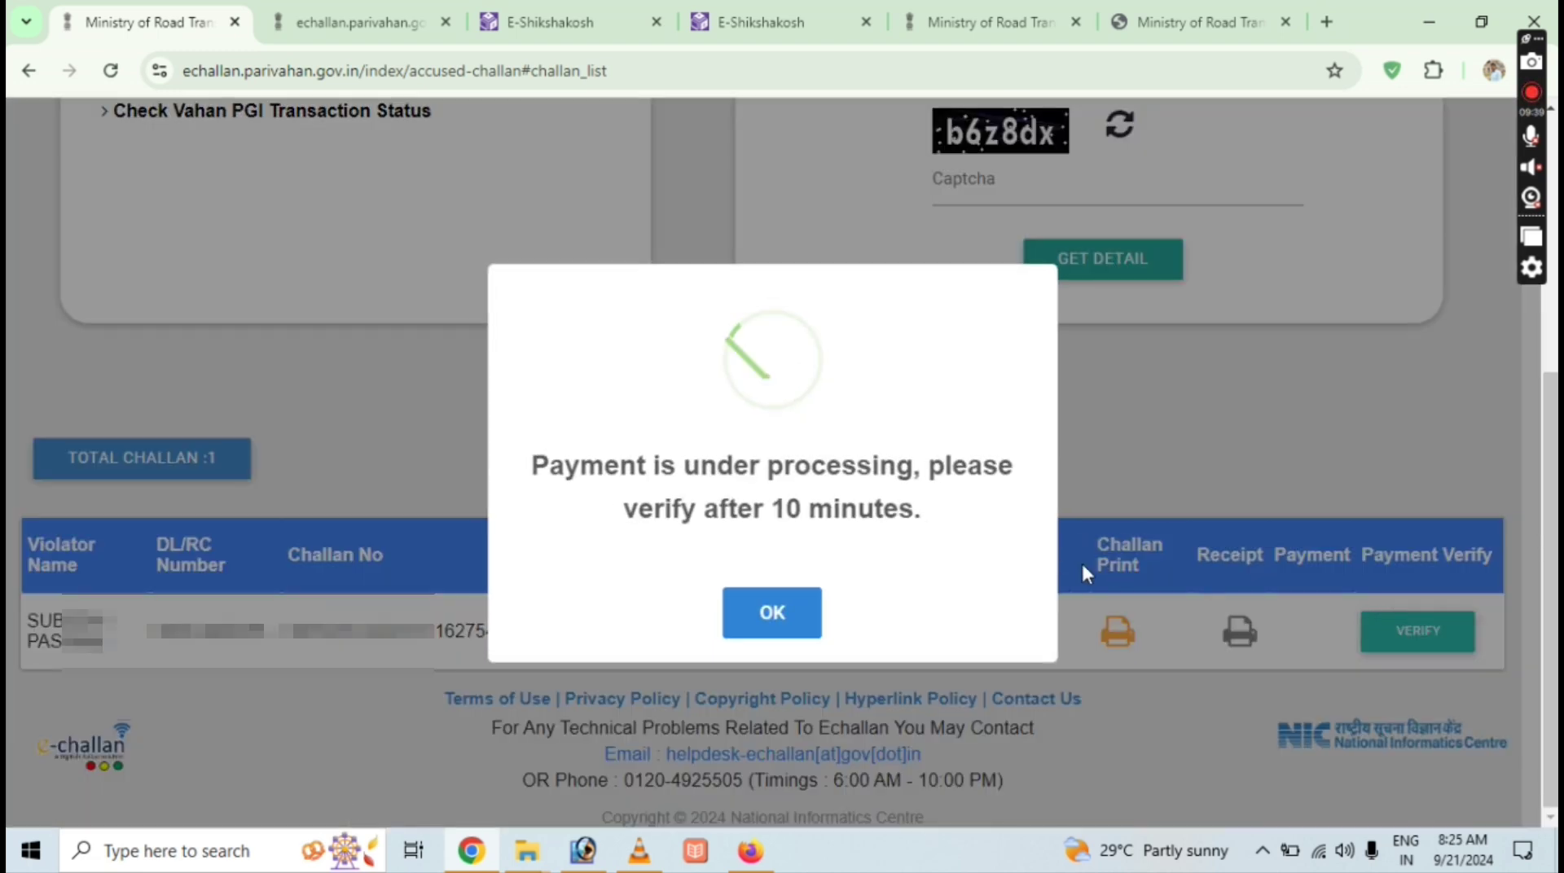
pyautogui.click(771, 621)
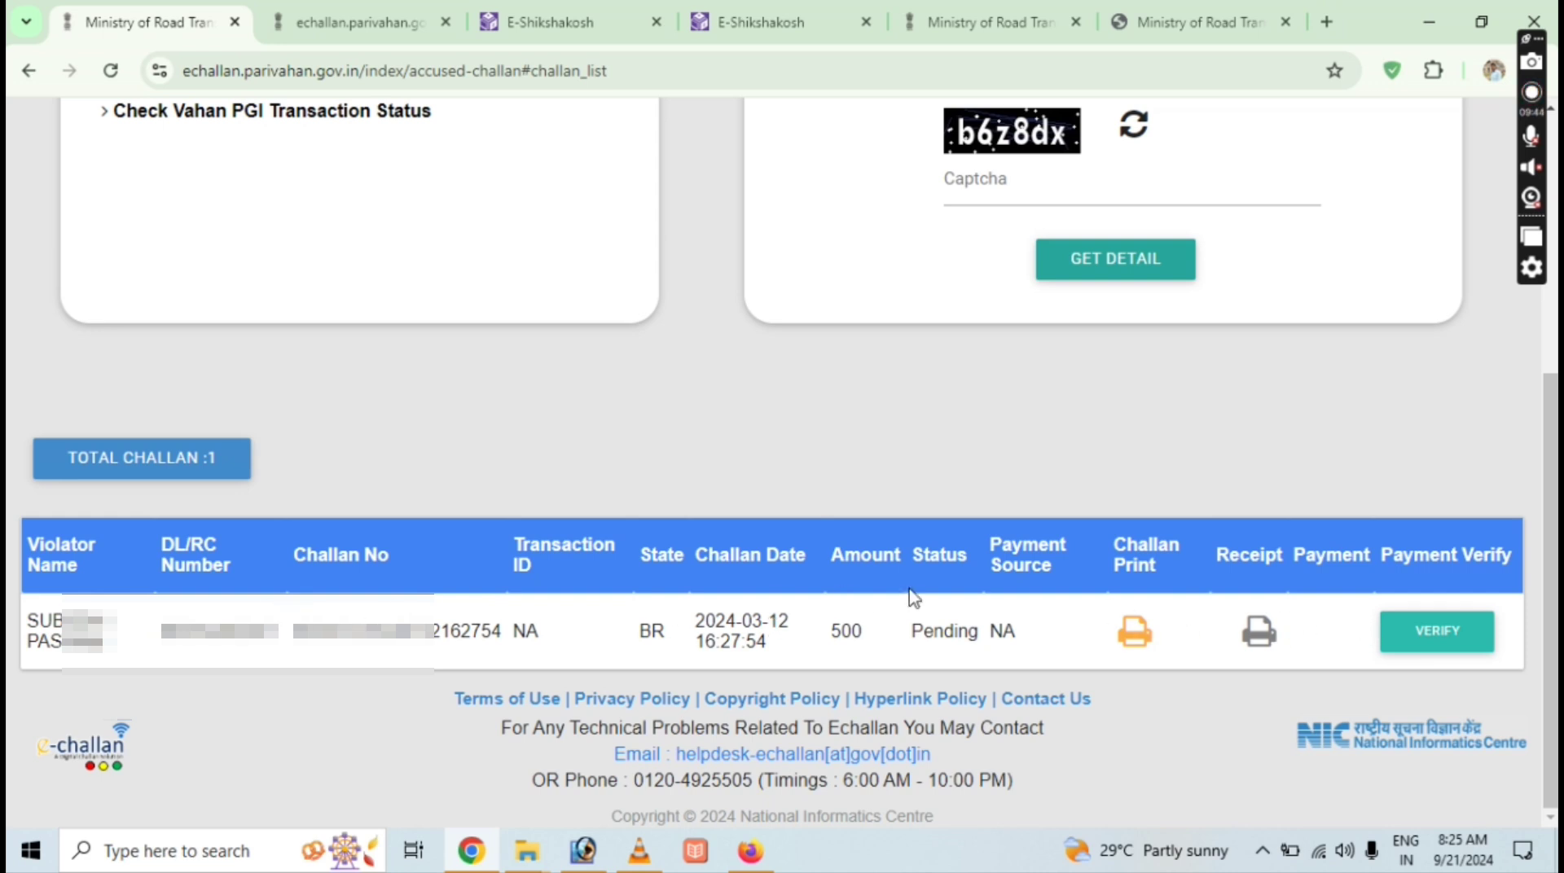
# Re-verify the still-Pending challan and dismiss the 'under processing, retry after 10 minutes' message.
pyautogui.doubleClick(931, 636)
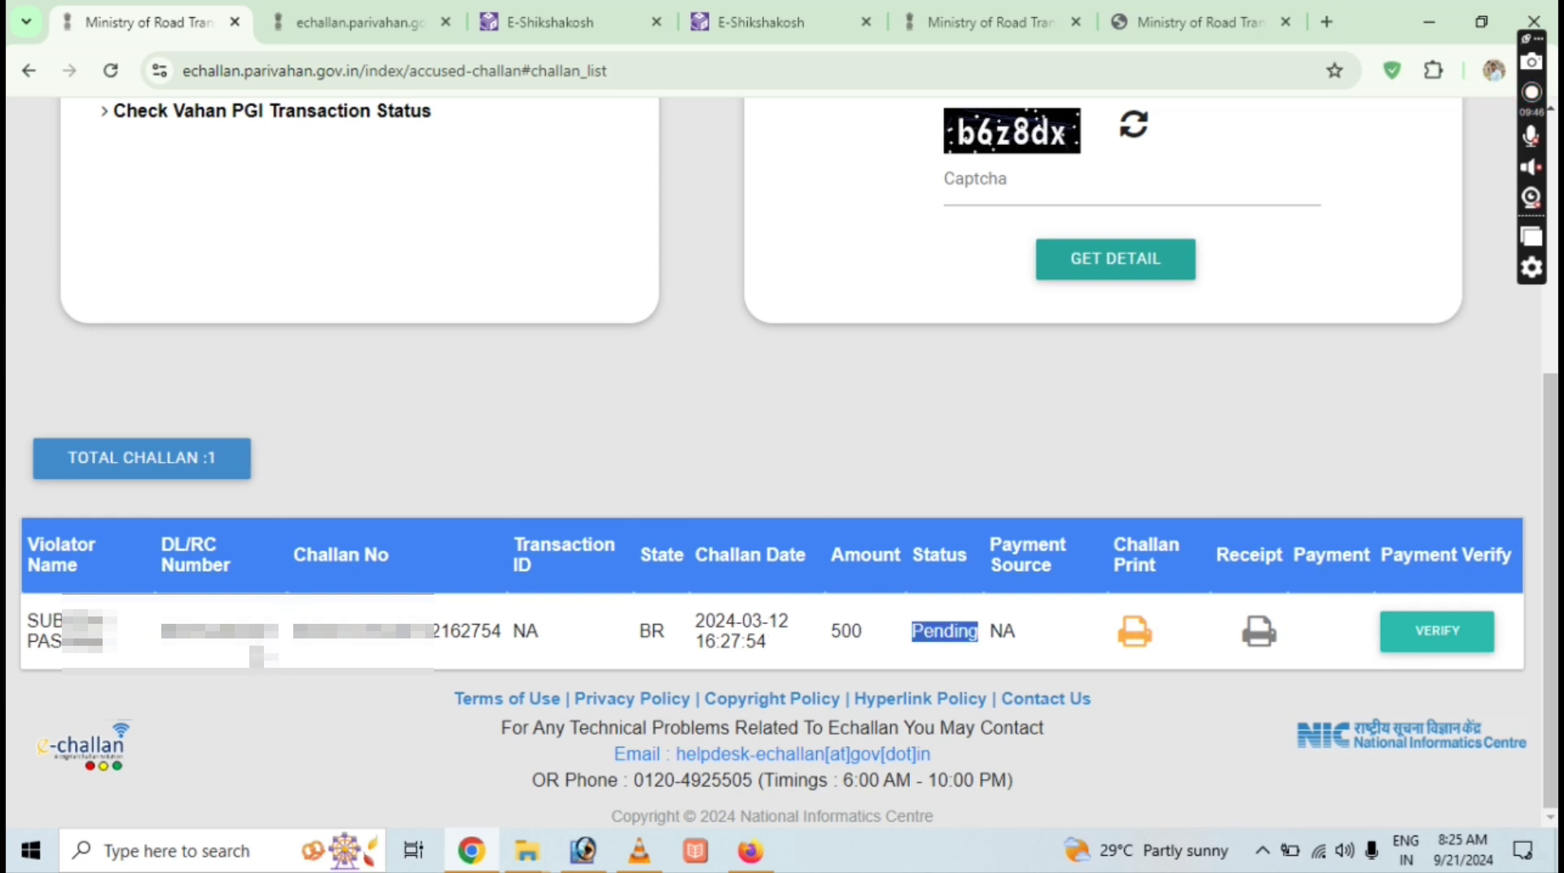
pyautogui.click(939, 652)
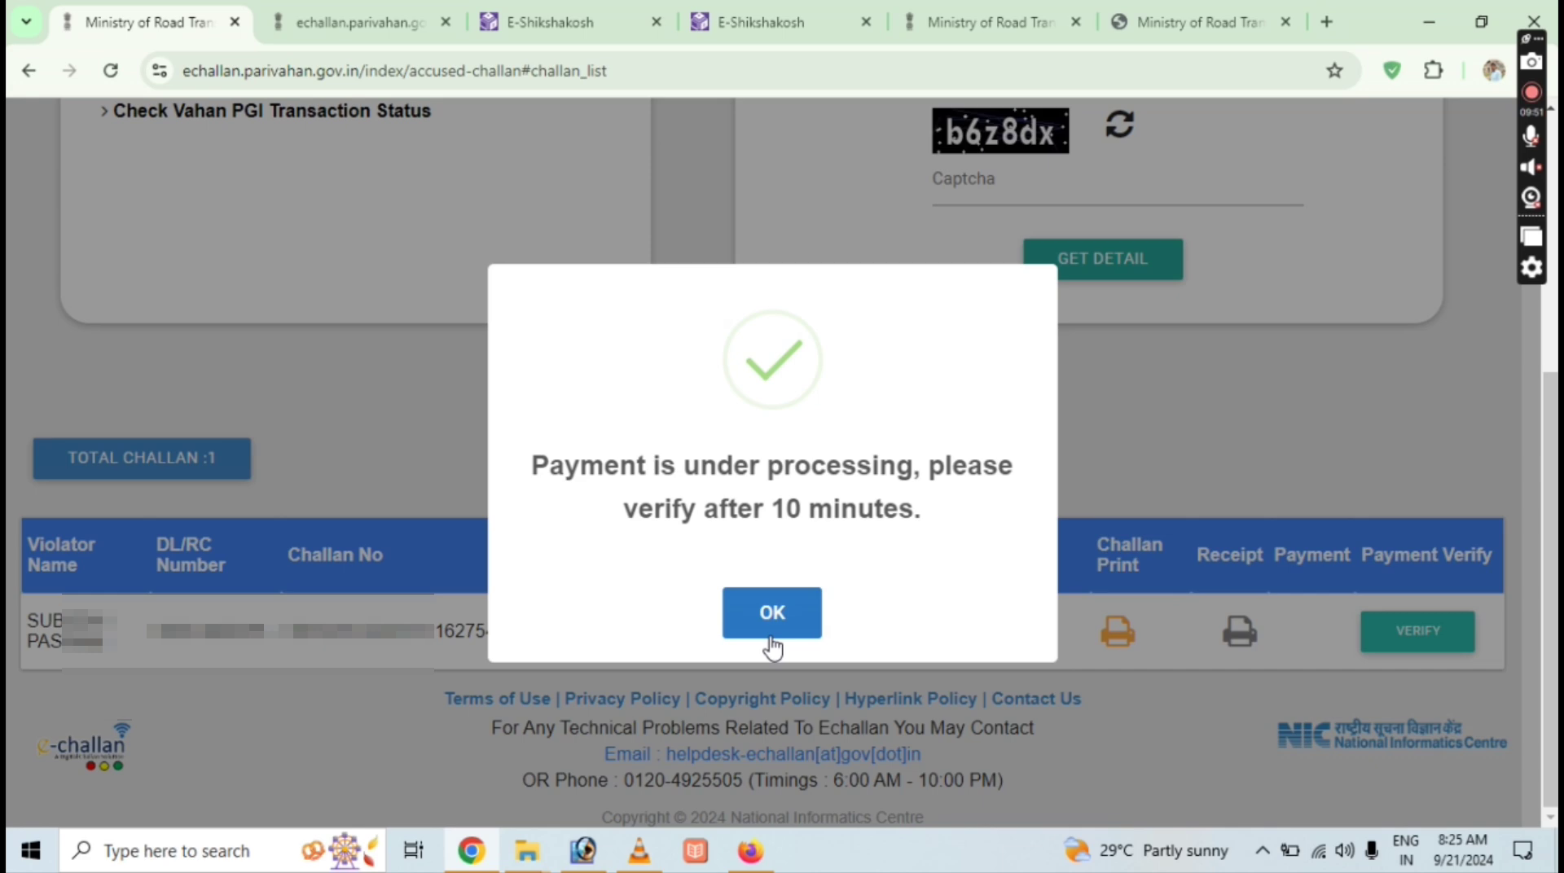
pyautogui.click(772, 613)
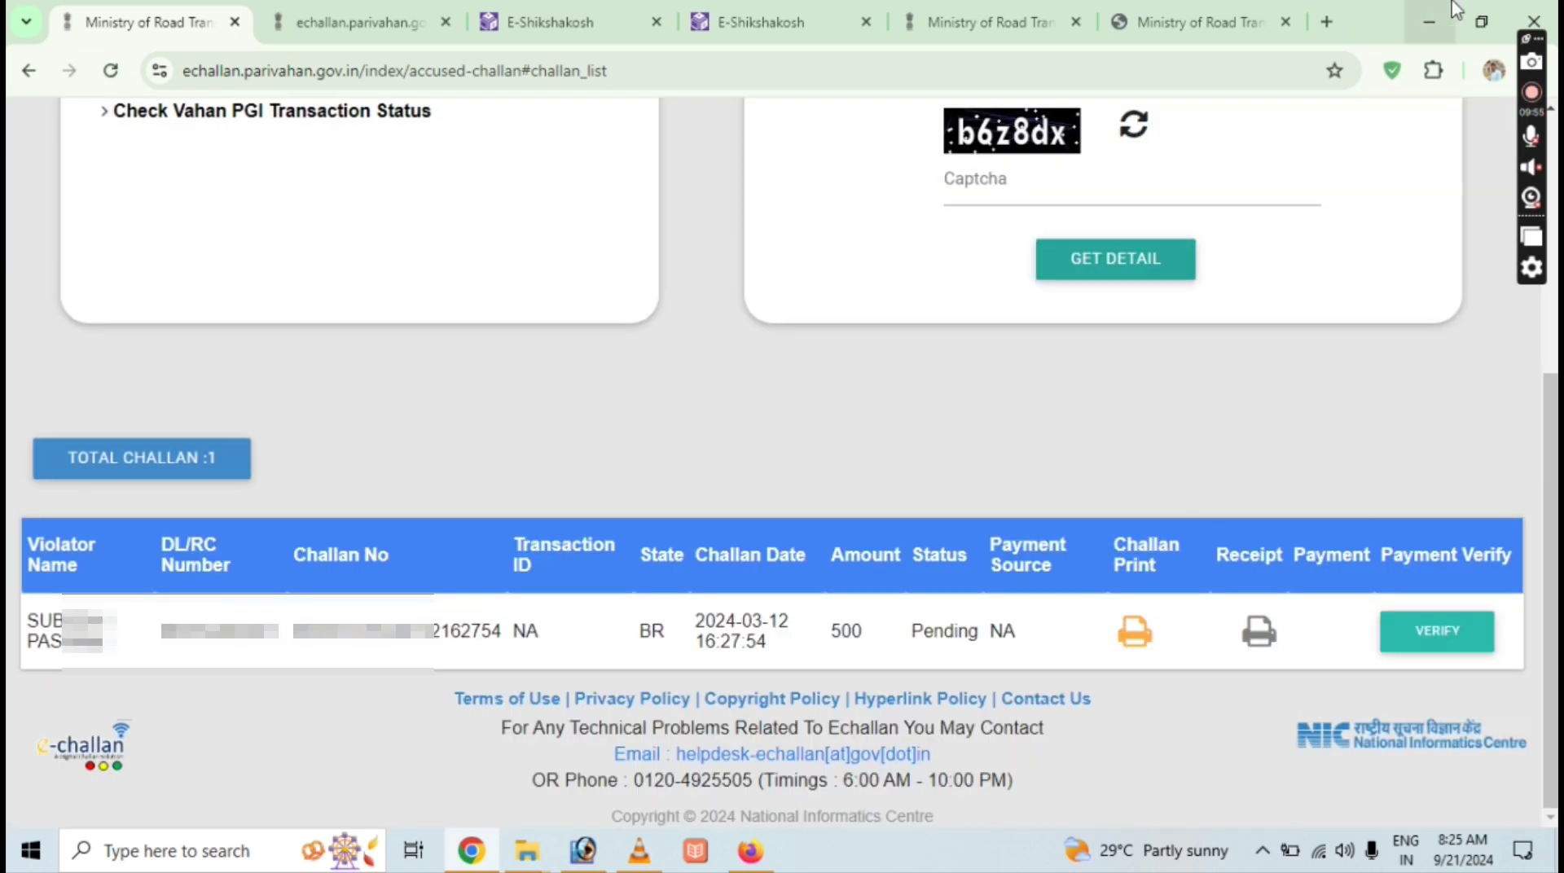
pyautogui.click(1437, 632)
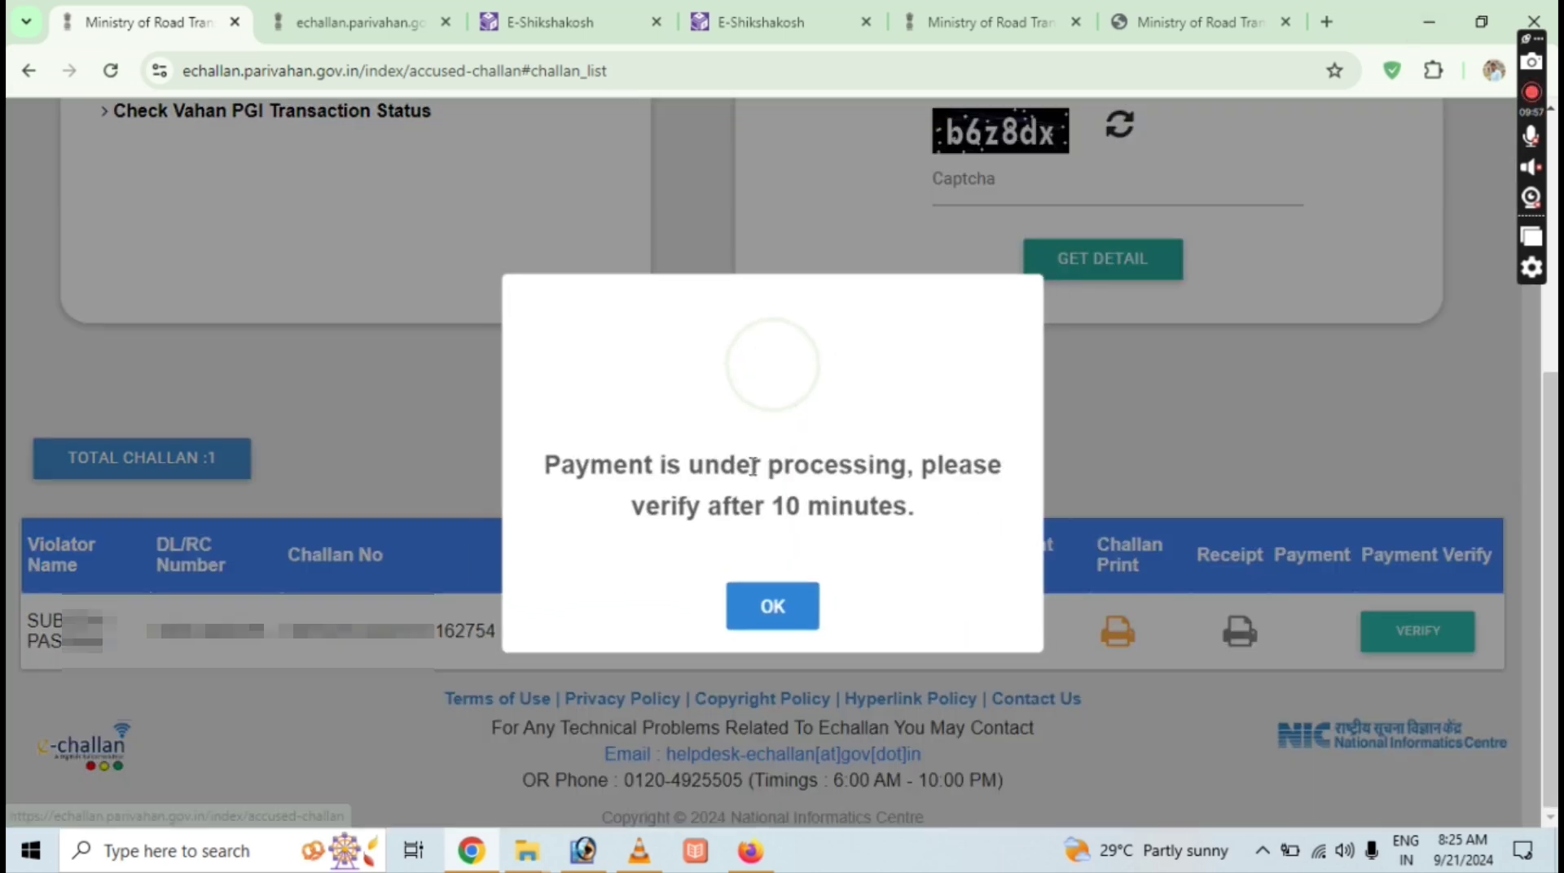
pyautogui.tripleClick(667, 465)
pyautogui.click(769, 518)
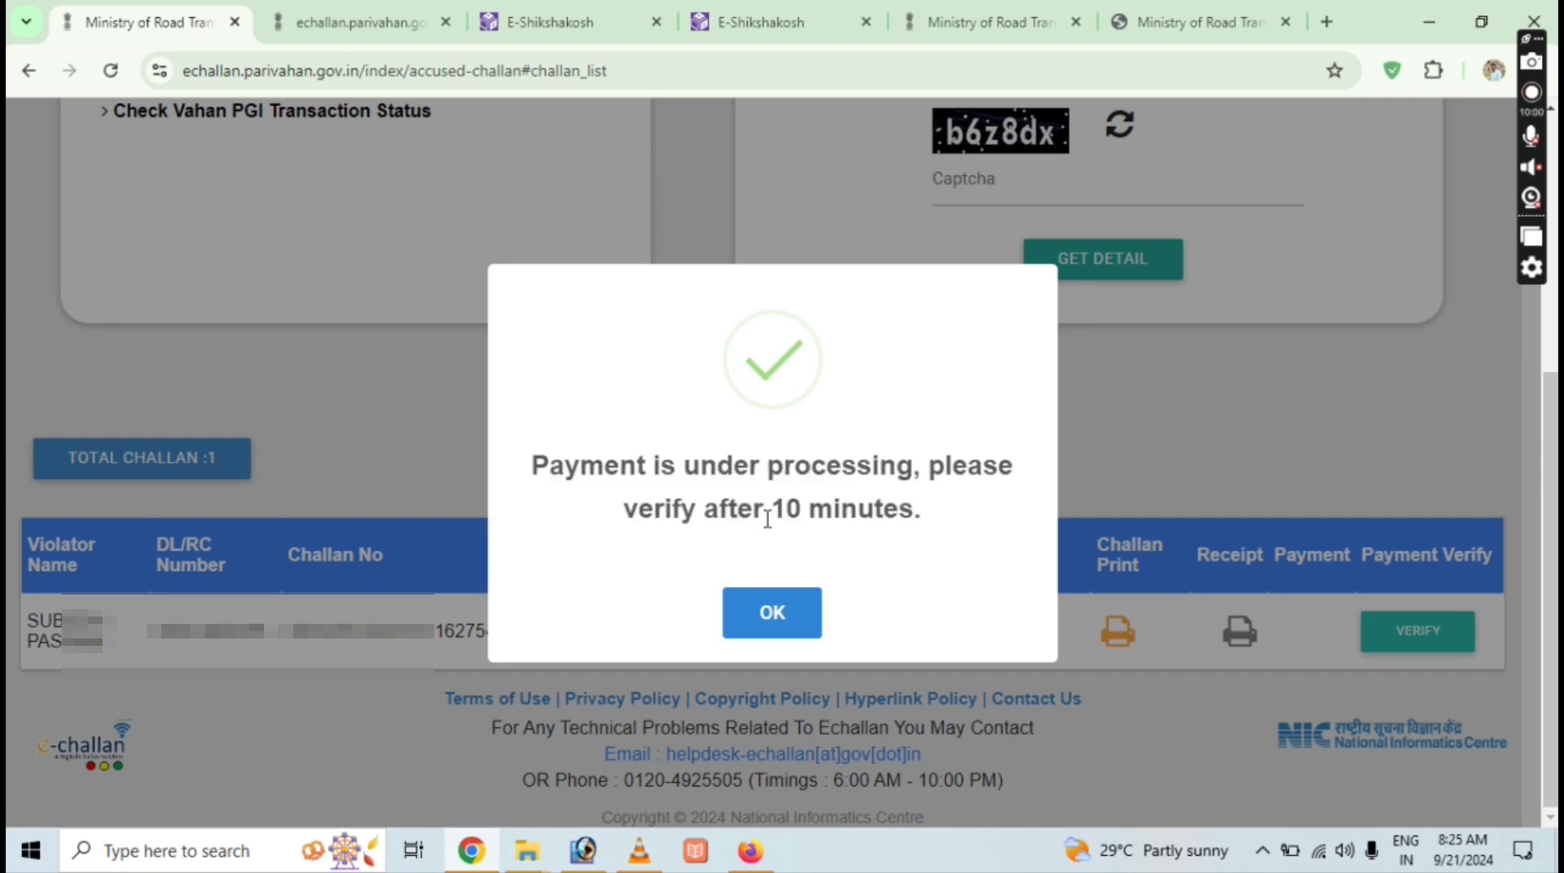
pyautogui.click(777, 622)
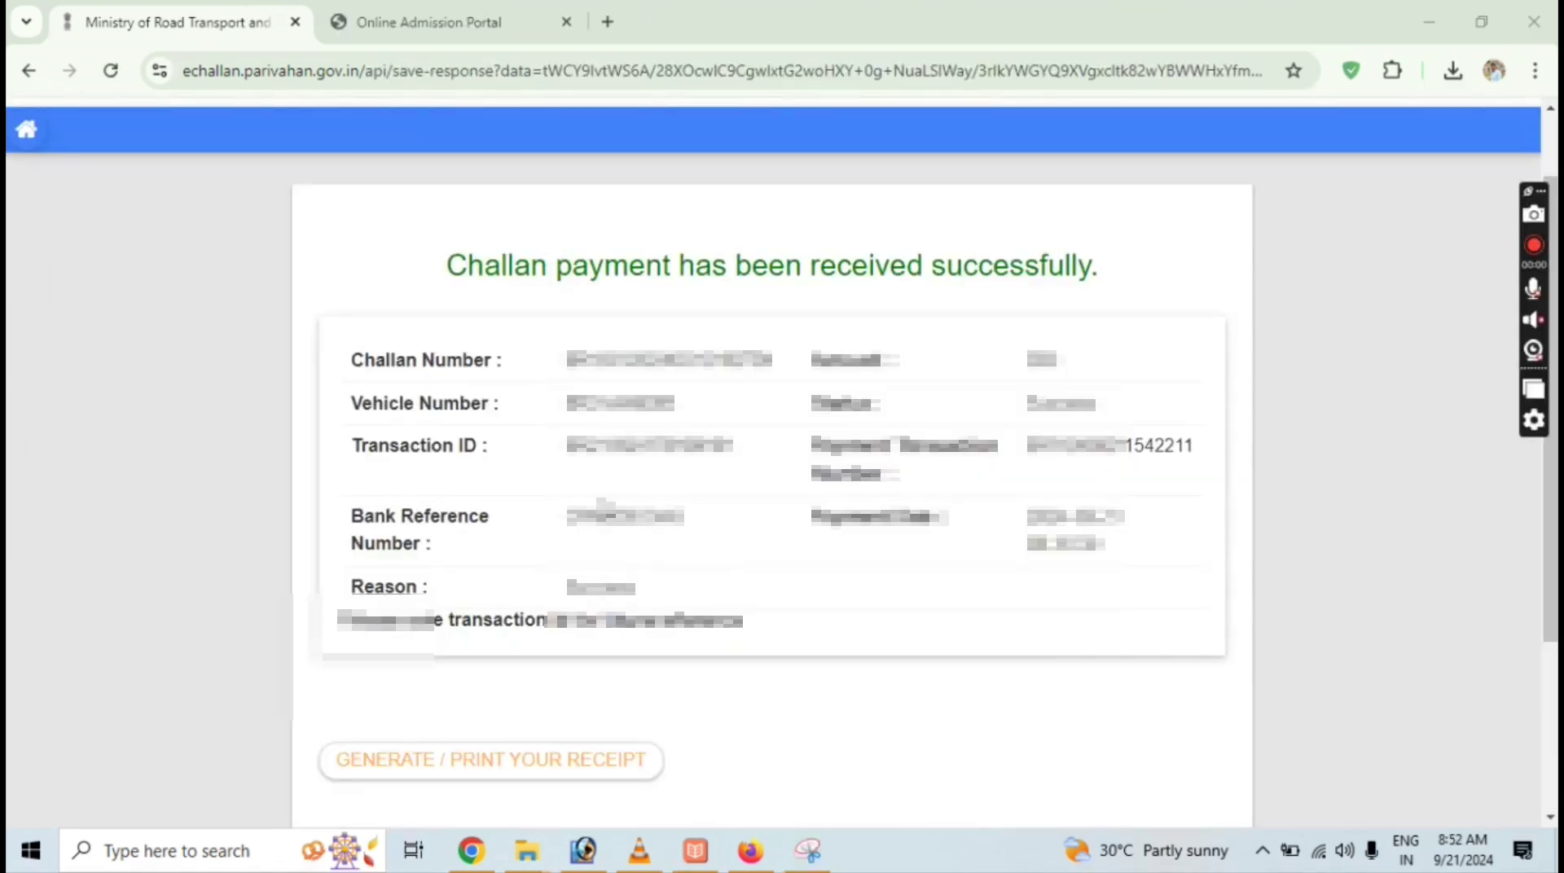
# Check the vehicle number and transaction ID, then generate the printable challan receipt in a new tab.
pyautogui.doubleClick(596, 400)
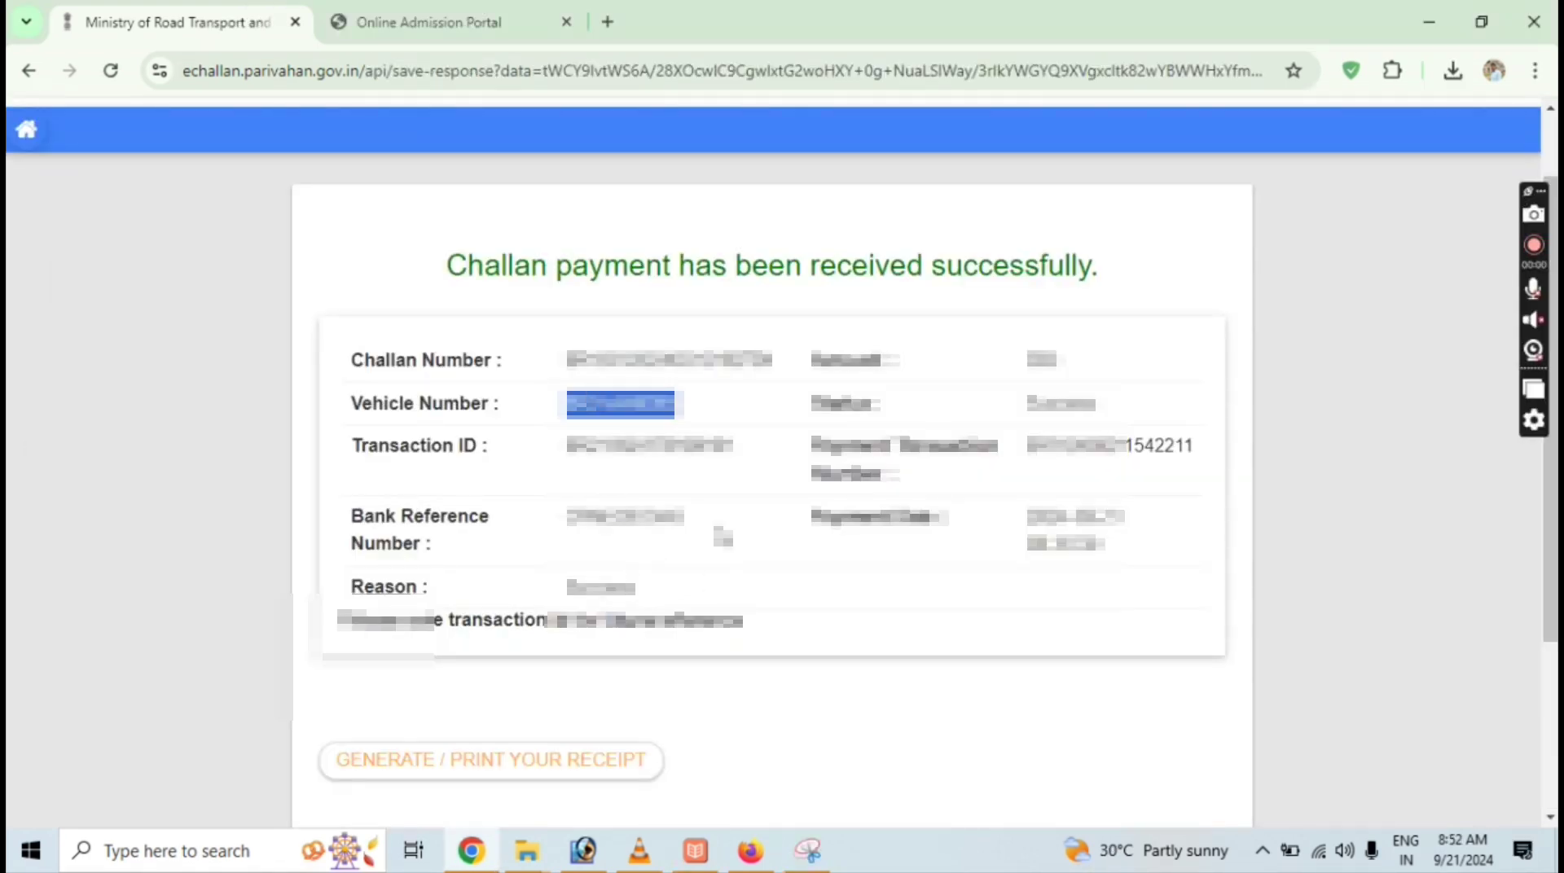
pyautogui.click(600, 497)
pyautogui.doubleClick(619, 445)
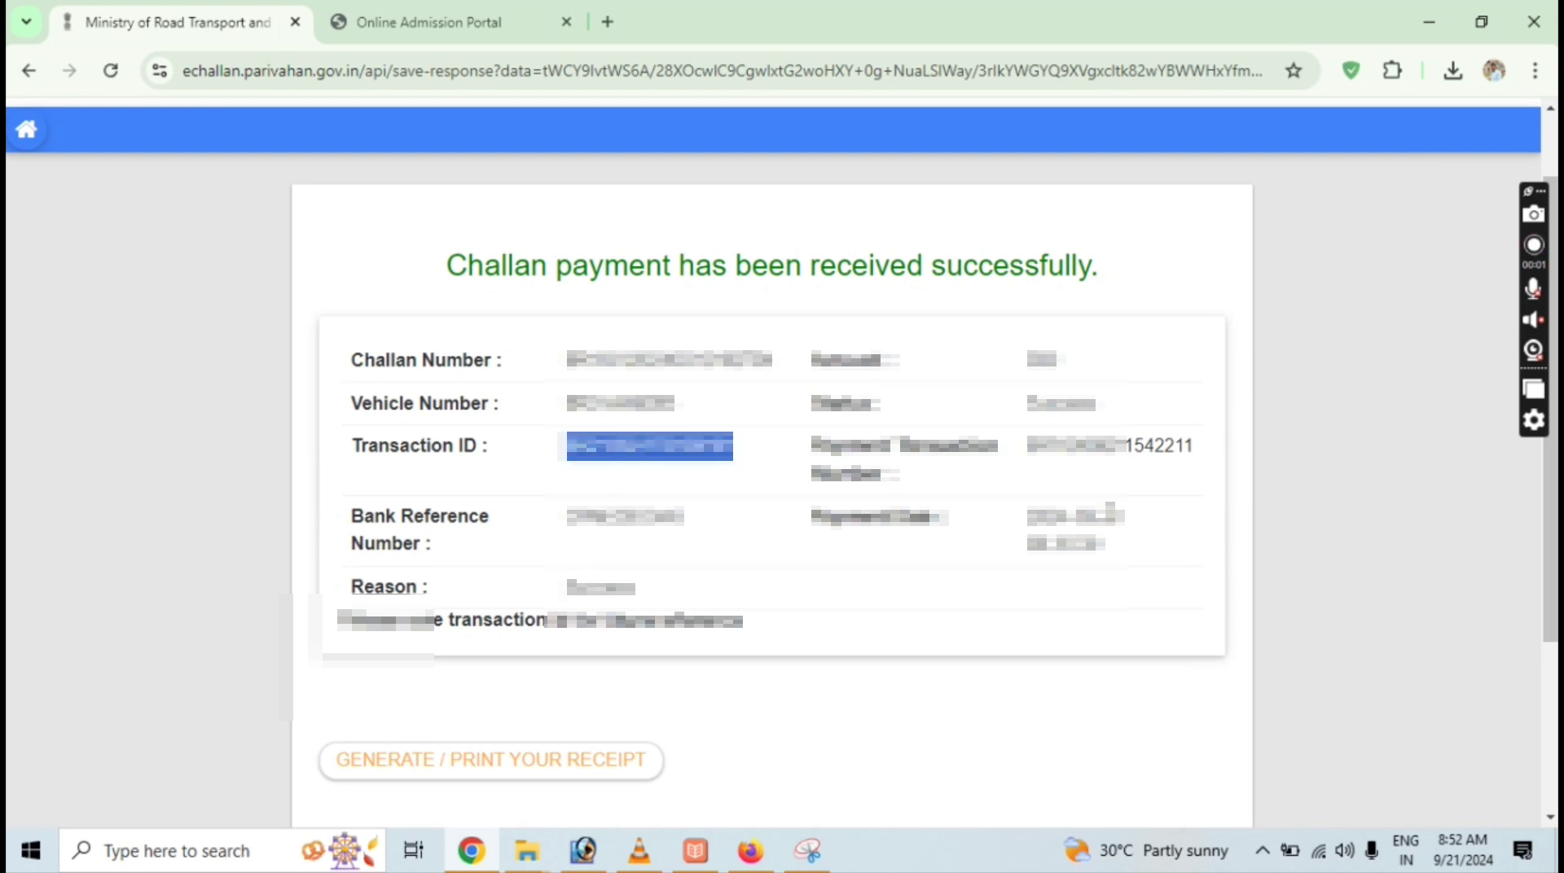
pyautogui.click(551, 770)
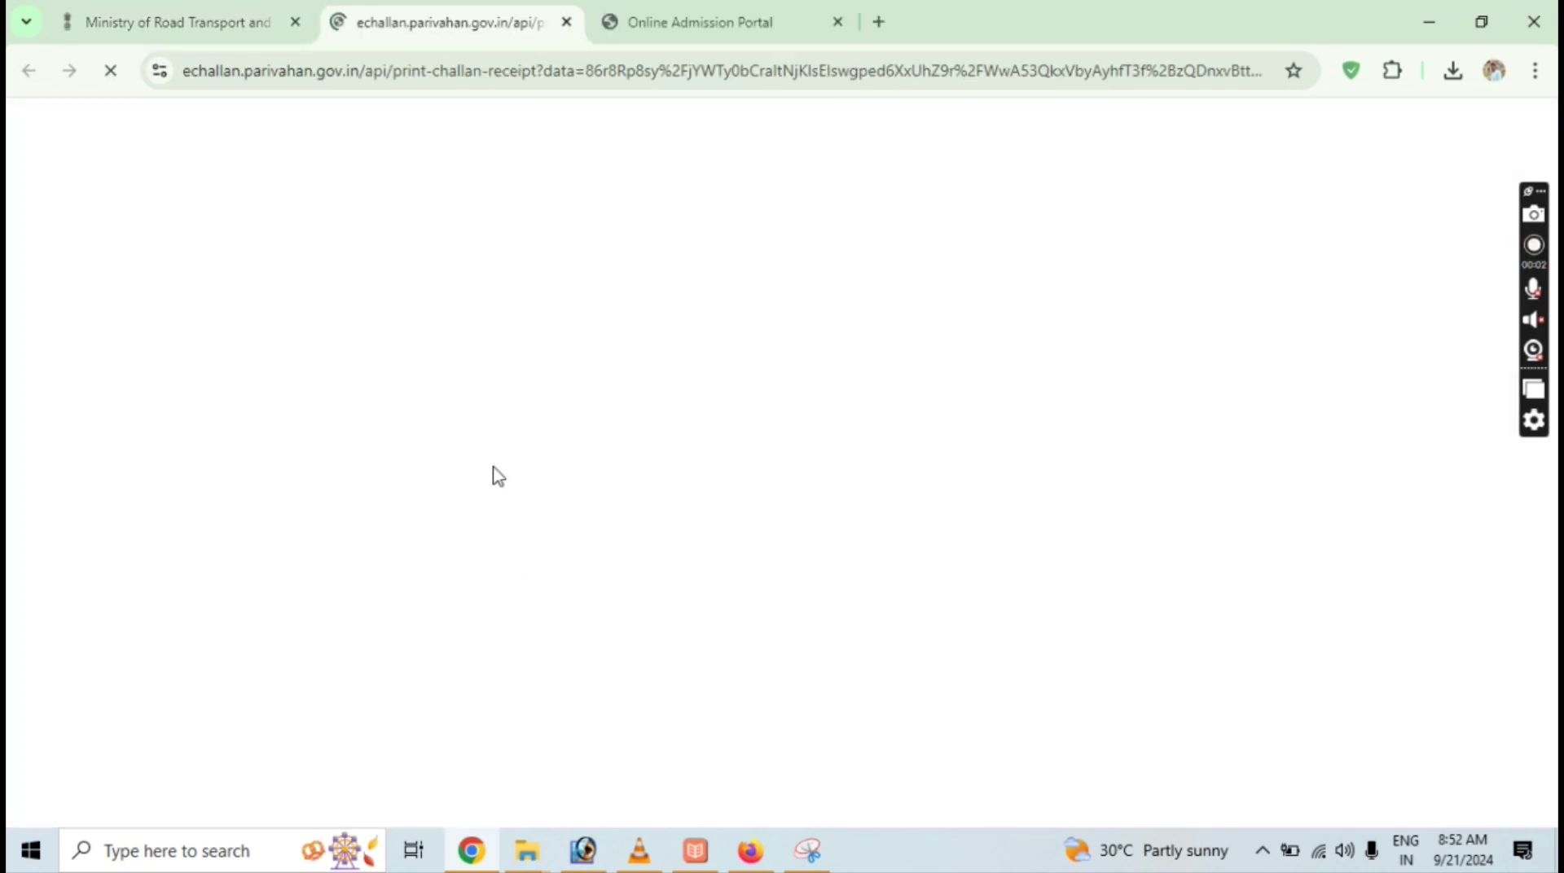